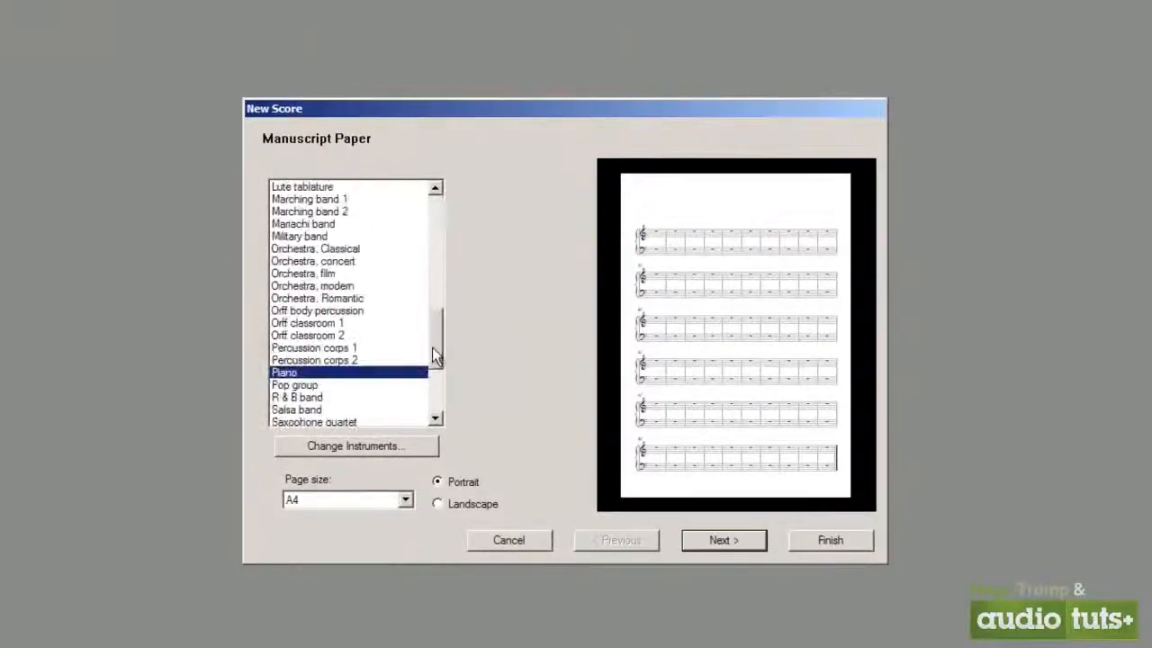
Preview the Blank manuscript paper and the brass and choir ensemble papers in the New Score dialog
{"action": "left_click", "coordinate": [358, 211]}
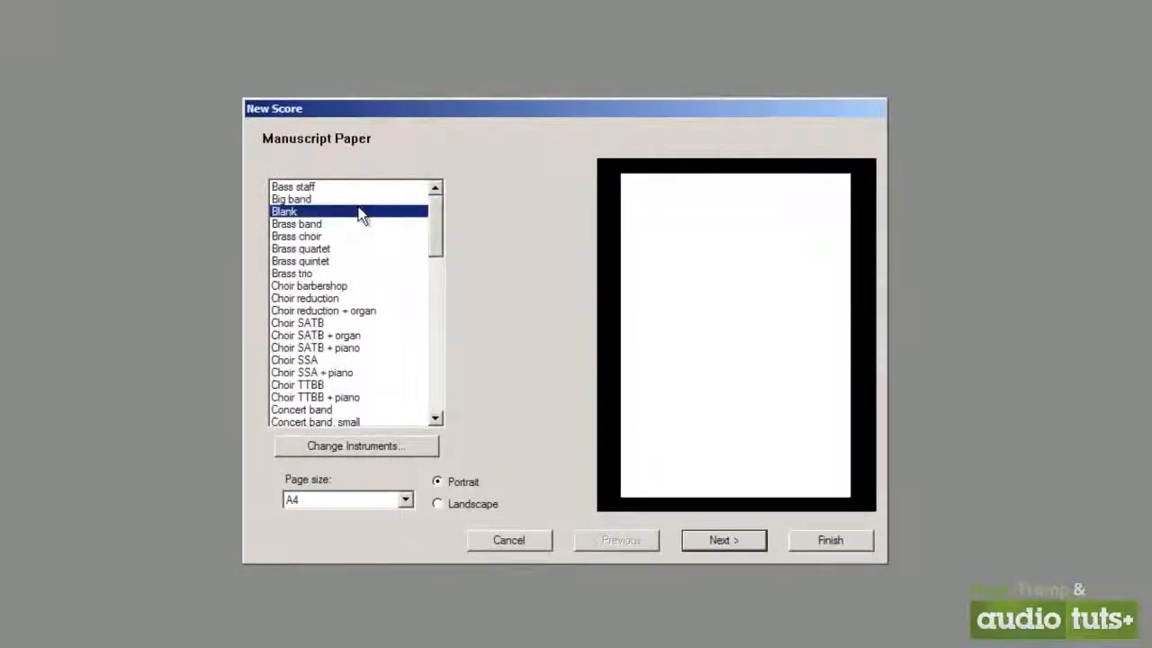
{"action": "key", "text": "Down"}
{"action": "key", "text": "Down"}
{"action": "key", "text": "Down"}
{"action": "key", "text": "Down"}
{"action": "key", "text": "Down"}
{"action": "key", "text": "Down"}
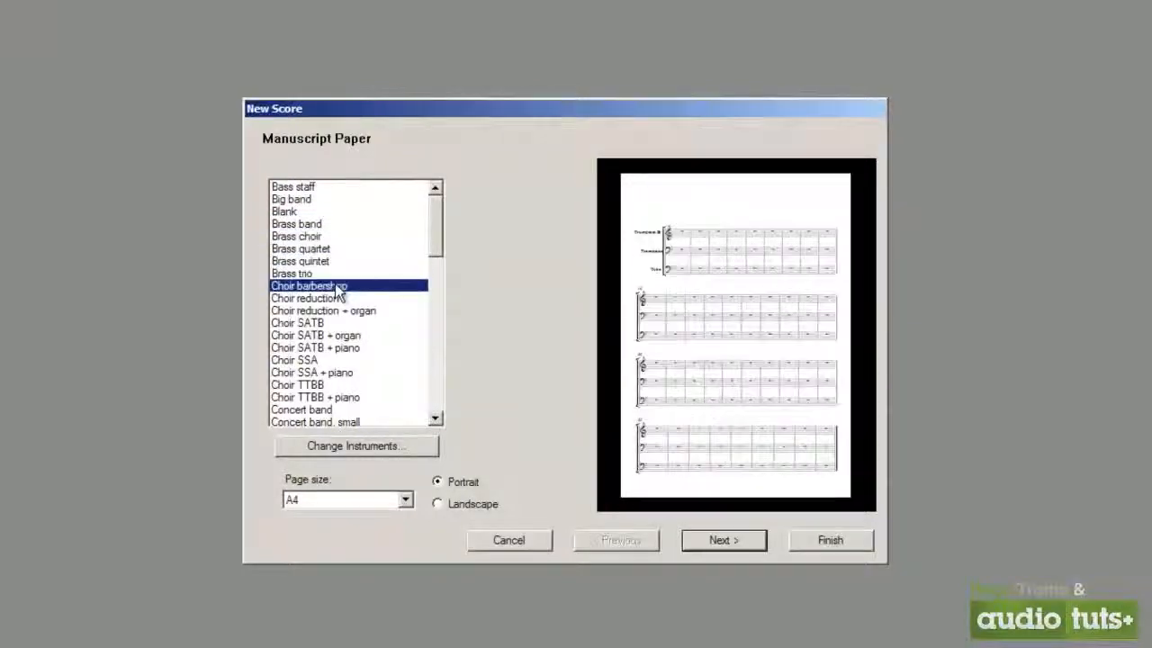
{"action": "key", "text": "Down"}
{"action": "key", "text": "Down"}
{"action": "key", "text": "Down"}
Preview the orchestral manuscript papers, including Orchestra, film, Orchestra, modern and Orchestra, Romantic
{"action": "scroll", "coordinate": [363, 297], "scroll_direction": "down", "scroll_amount": 4}
{"action": "scroll", "coordinate": [363, 297], "scroll_direction": "down", "scroll_amount": 1}
{"action": "left_click", "coordinate": [306, 285]}
{"action": "left_click", "coordinate": [315, 299]}
{"action": "scroll", "coordinate": [434, 301], "scroll_direction": "down", "scroll_amount": 6}
{"action": "left_click", "coordinate": [350, 300]}
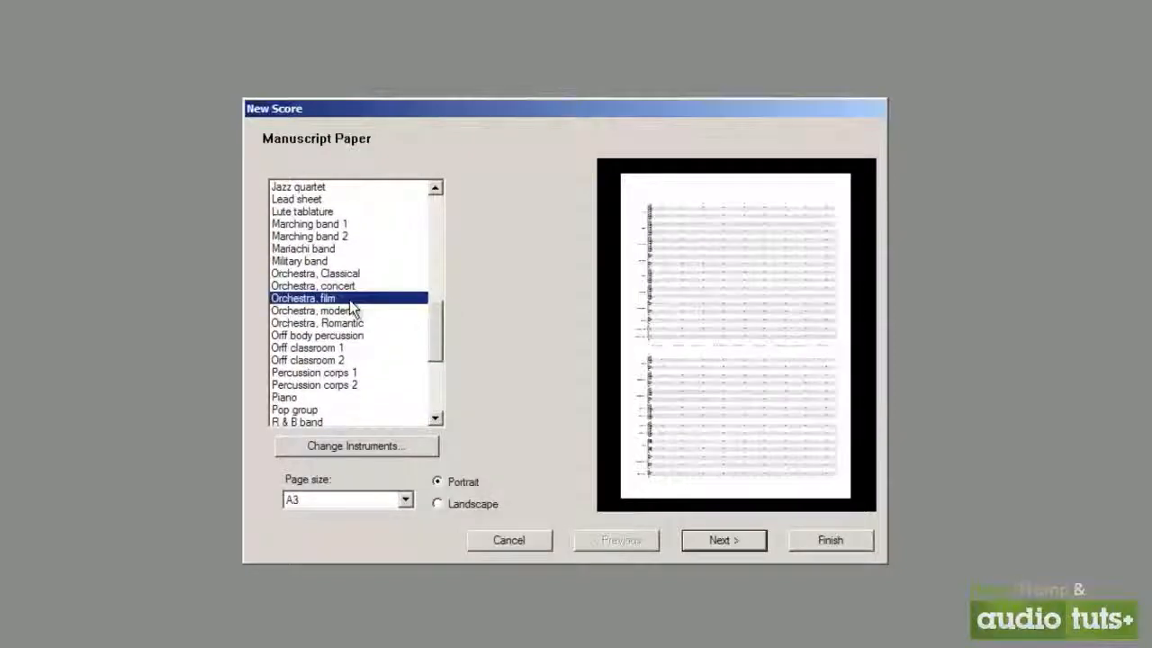
{"action": "left_click", "coordinate": [353, 311]}
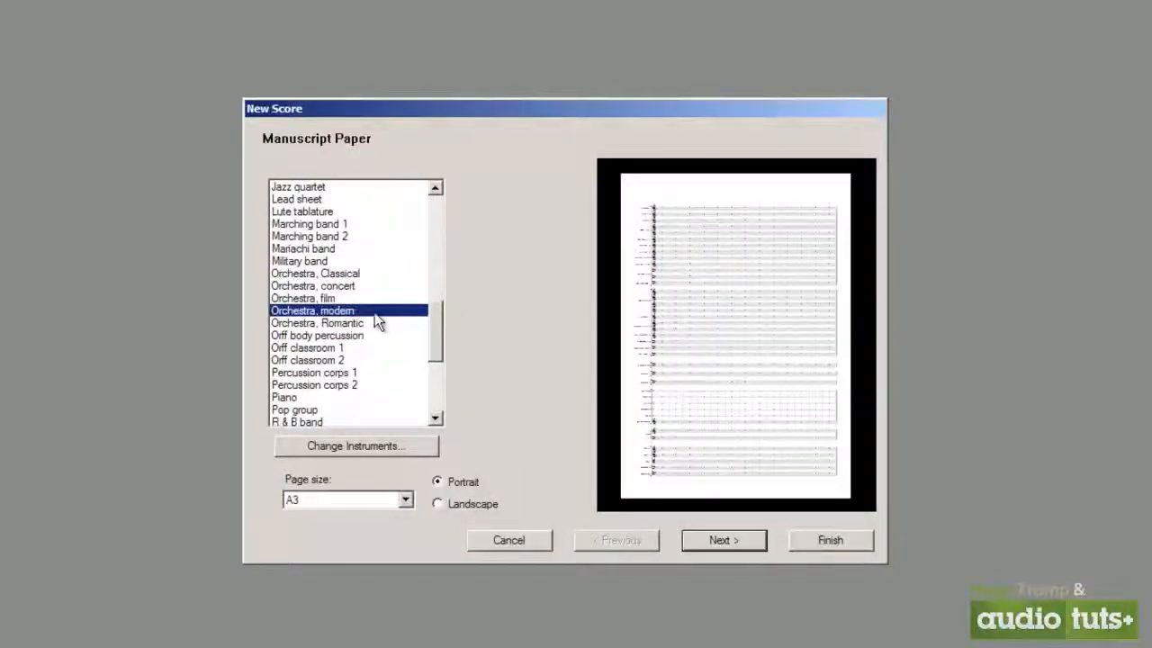
{"action": "left_click", "coordinate": [375, 322]}
Preview the R & B band and String orchestra papers, and choose the Piano manuscript paper
{"action": "scroll", "coordinate": [375, 322], "scroll_direction": "down", "scroll_amount": 4}
{"action": "left_click", "coordinate": [310, 251]}
{"action": "left_click", "coordinate": [329, 274]}
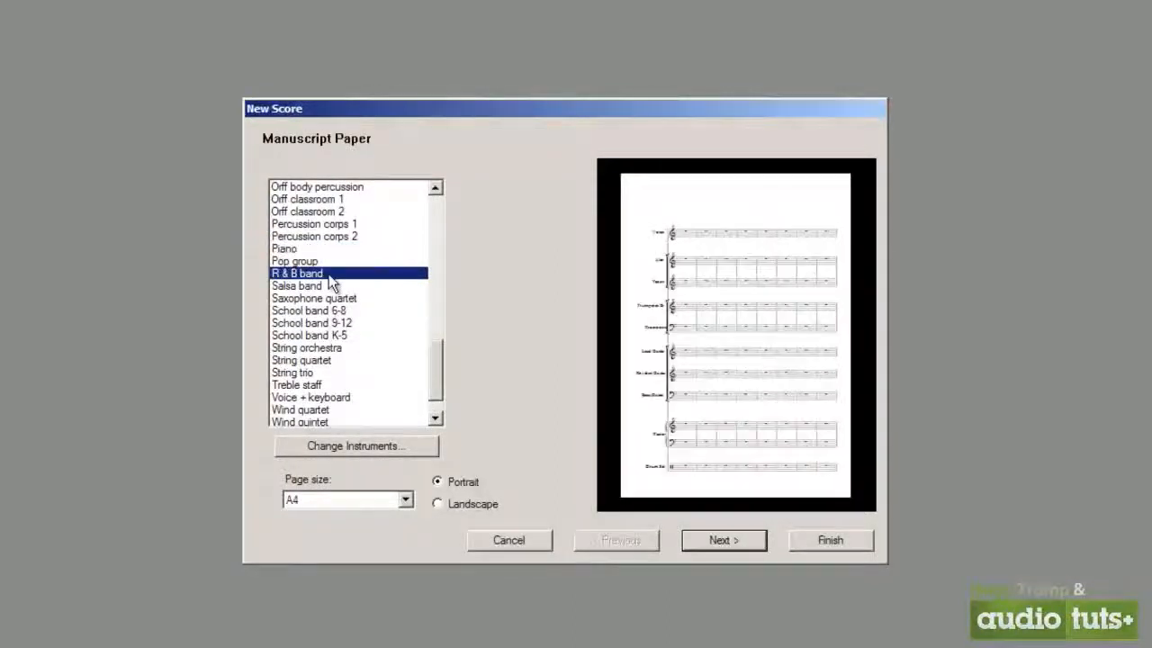
{"action": "left_click", "coordinate": [315, 349]}
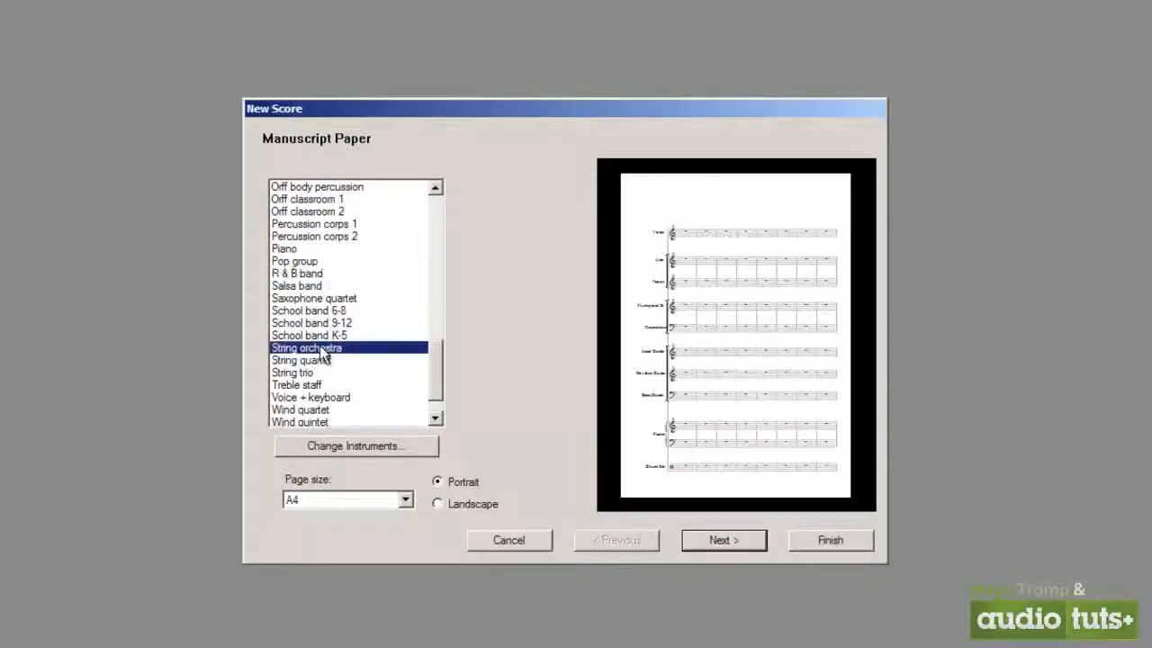
{"action": "left_click", "coordinate": [309, 251]}
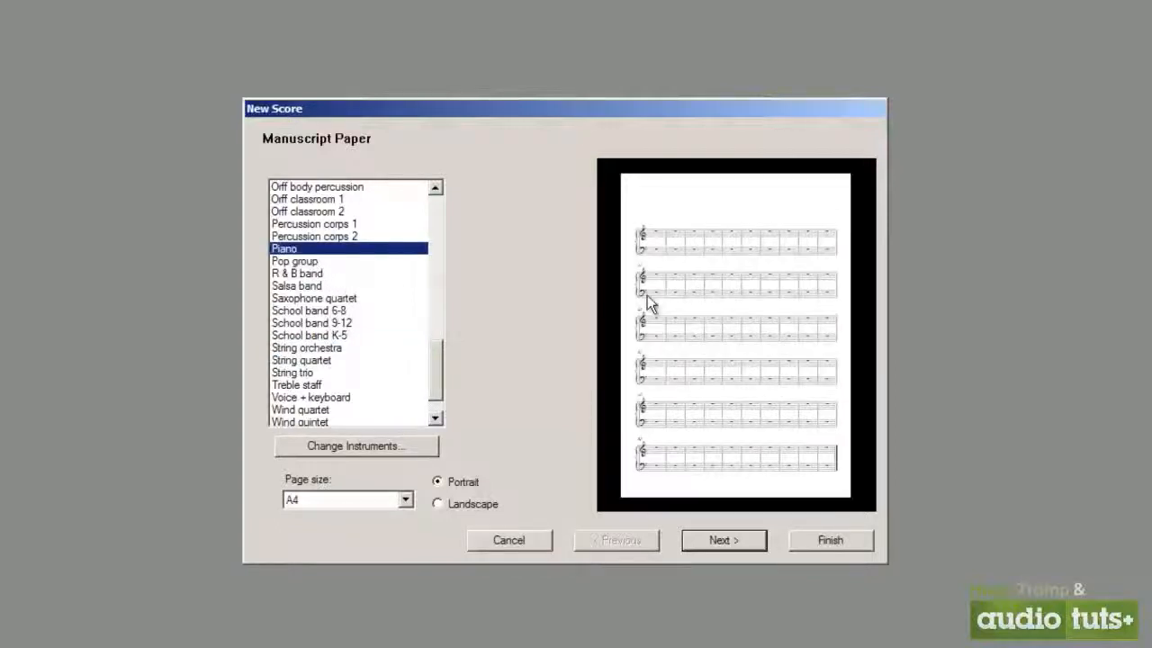
Open the instrument setup and add Violin (solo) from the orchestral strings to the score
{"action": "left_click", "coordinate": [430, 445]}
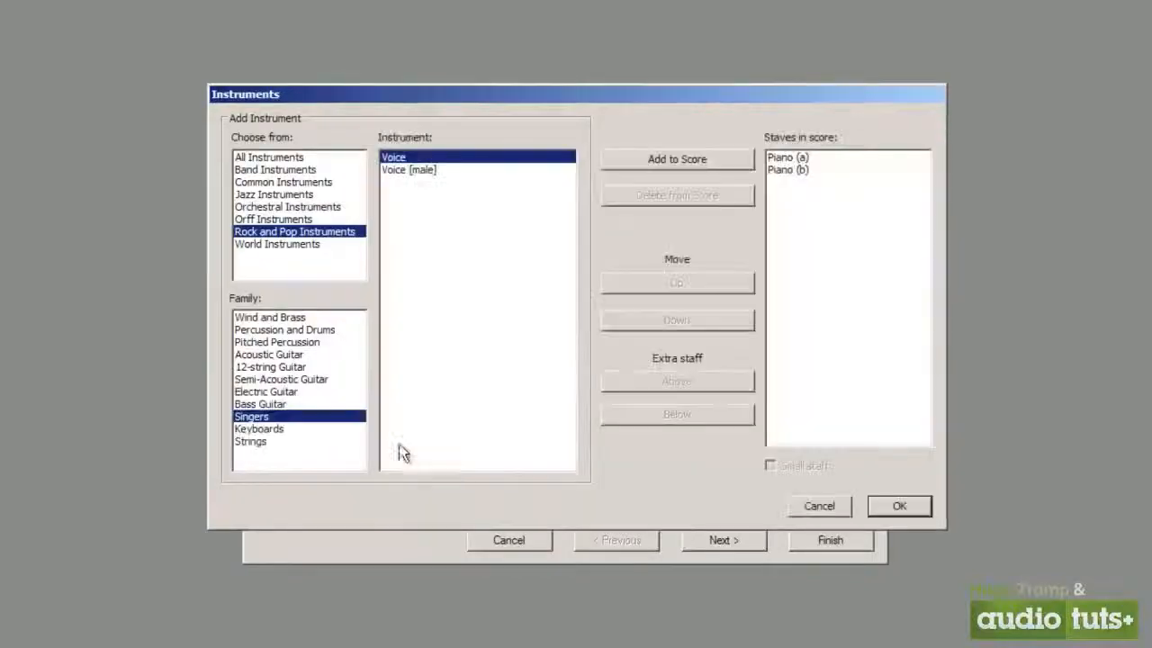
{"action": "left_click", "coordinate": [286, 207]}
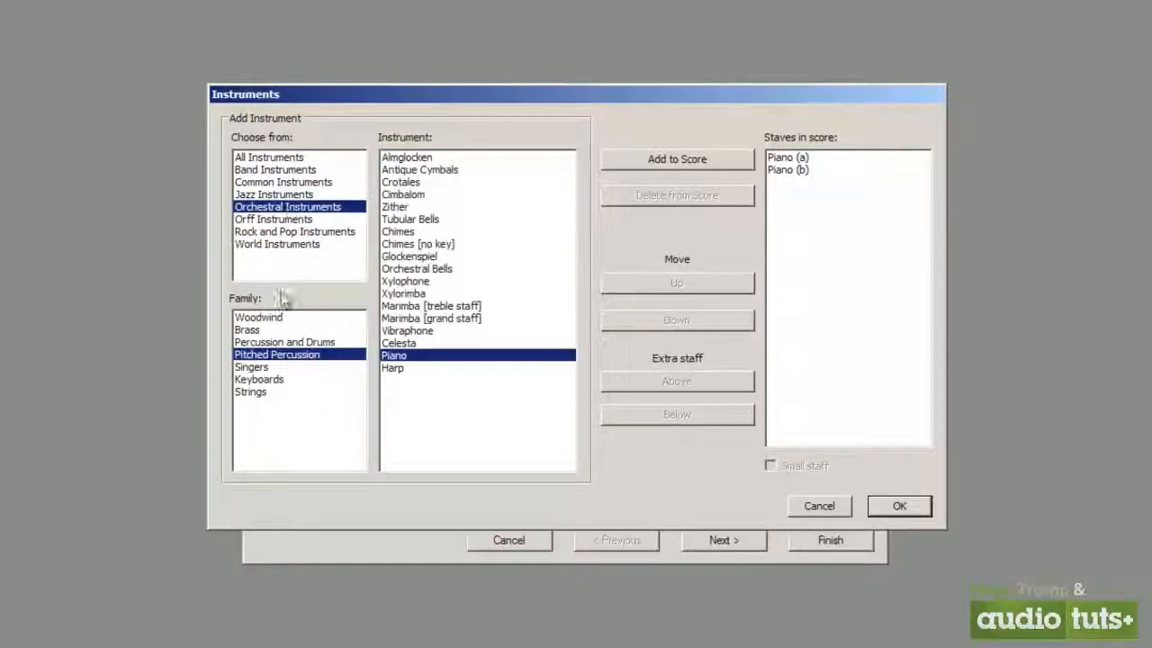
{"action": "left_click", "coordinate": [269, 393]}
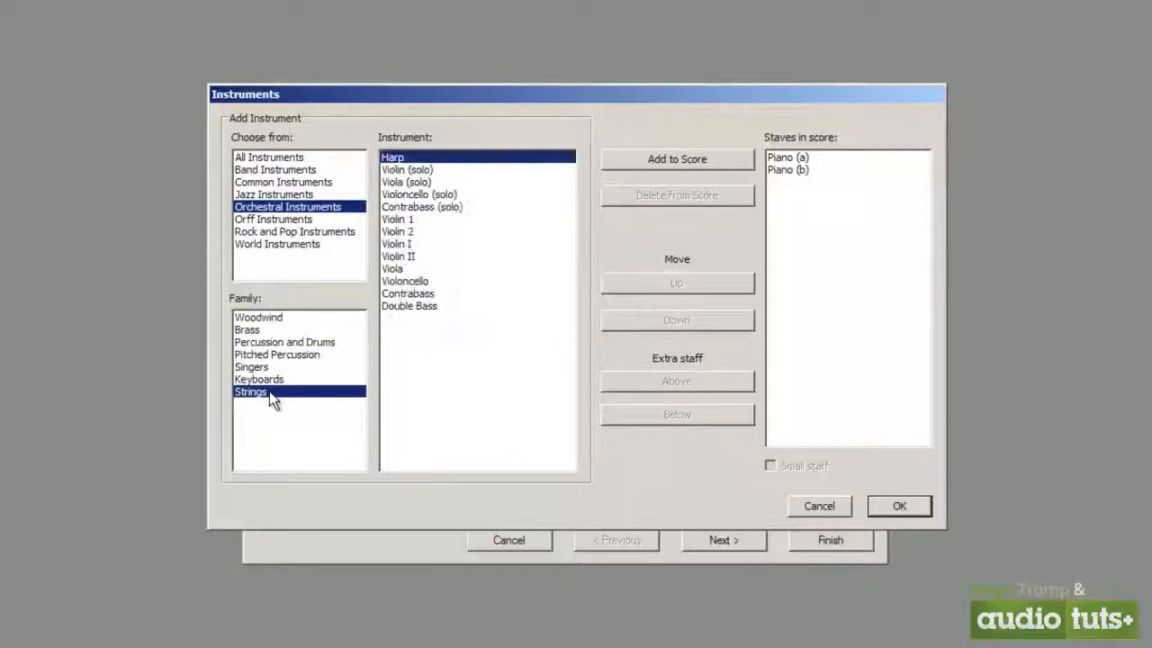
{"action": "left_click", "coordinate": [423, 170]}
{"action": "left_click", "coordinate": [647, 159]}
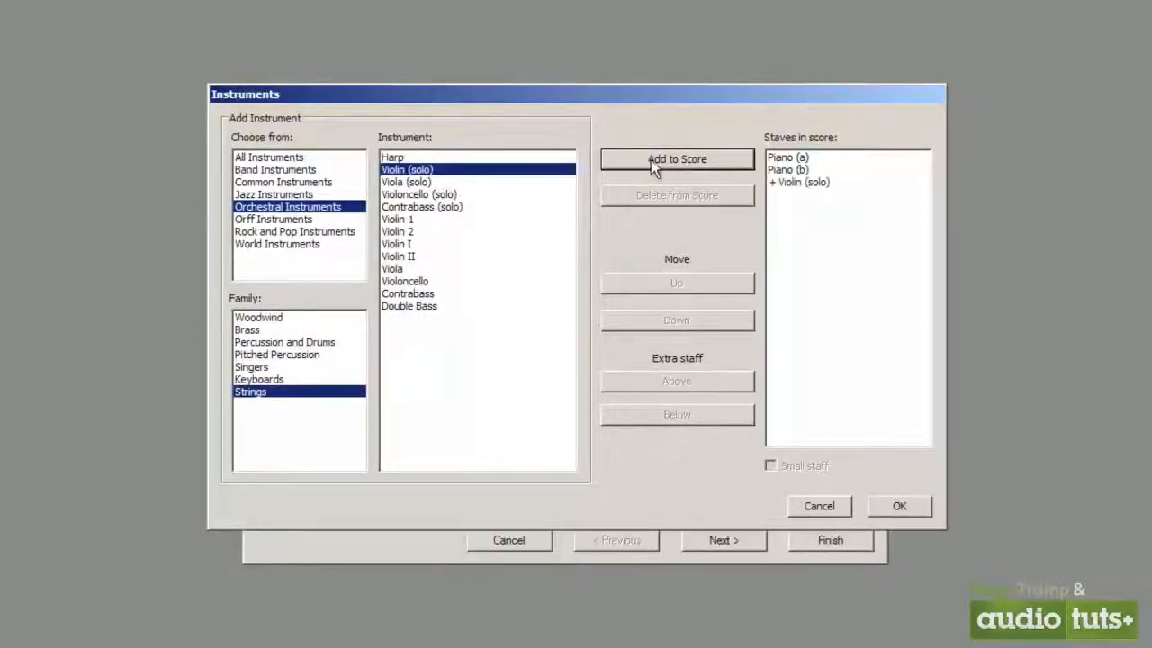
Try the solo violin staff above the piano staves, and delete it from the score
{"action": "left_click", "coordinate": [824, 183]}
{"action": "left_click", "coordinate": [704, 284]}
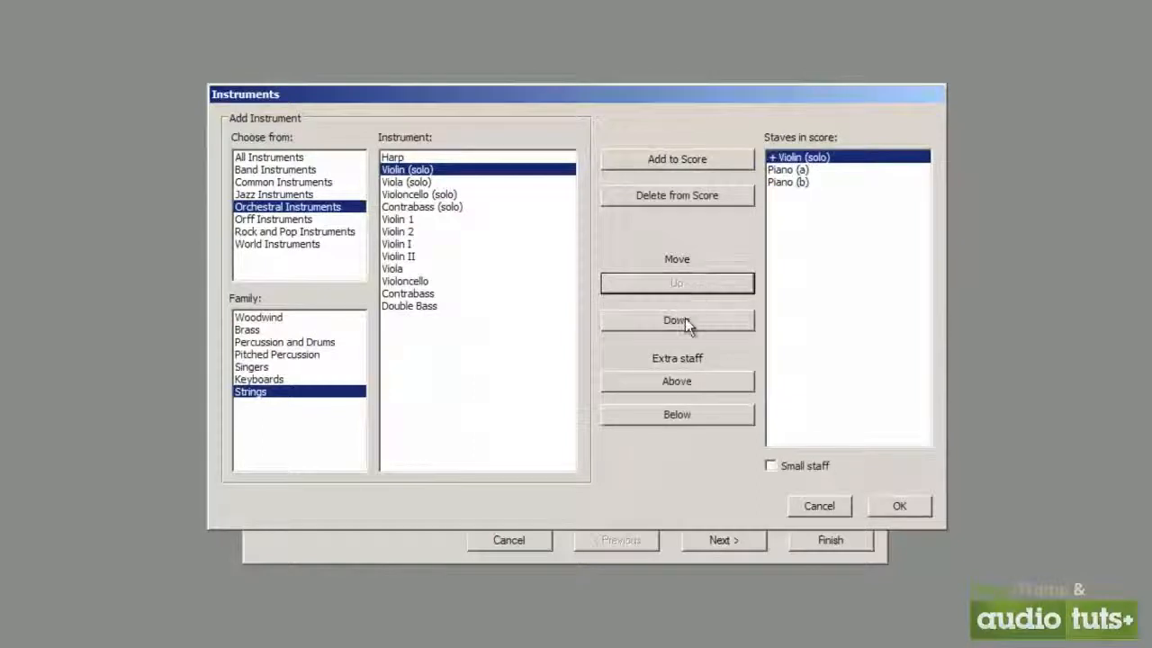
{"action": "left_click", "coordinate": [682, 321]}
{"action": "left_click", "coordinate": [725, 196]}
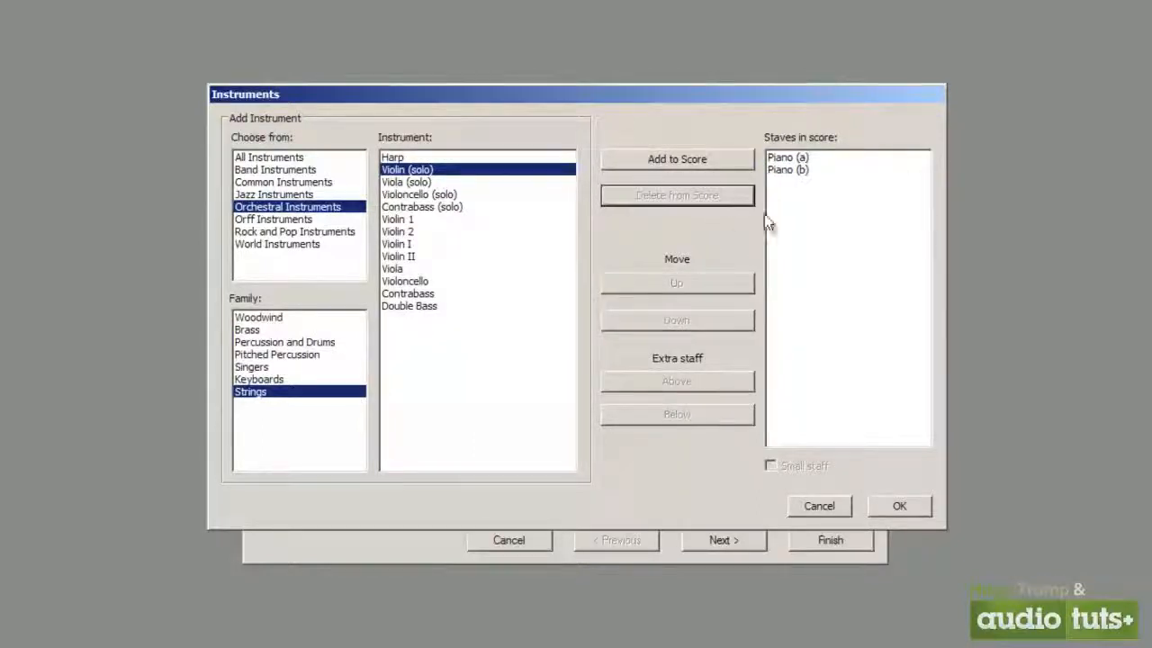
Look over the jazz instruments, accept the piano-only instrumentation and continue to the House Style settings
{"action": "left_click_drag", "start_coordinate": [311, 170], "coordinate": [309, 221]}
{"action": "left_click", "coordinate": [306, 194]}
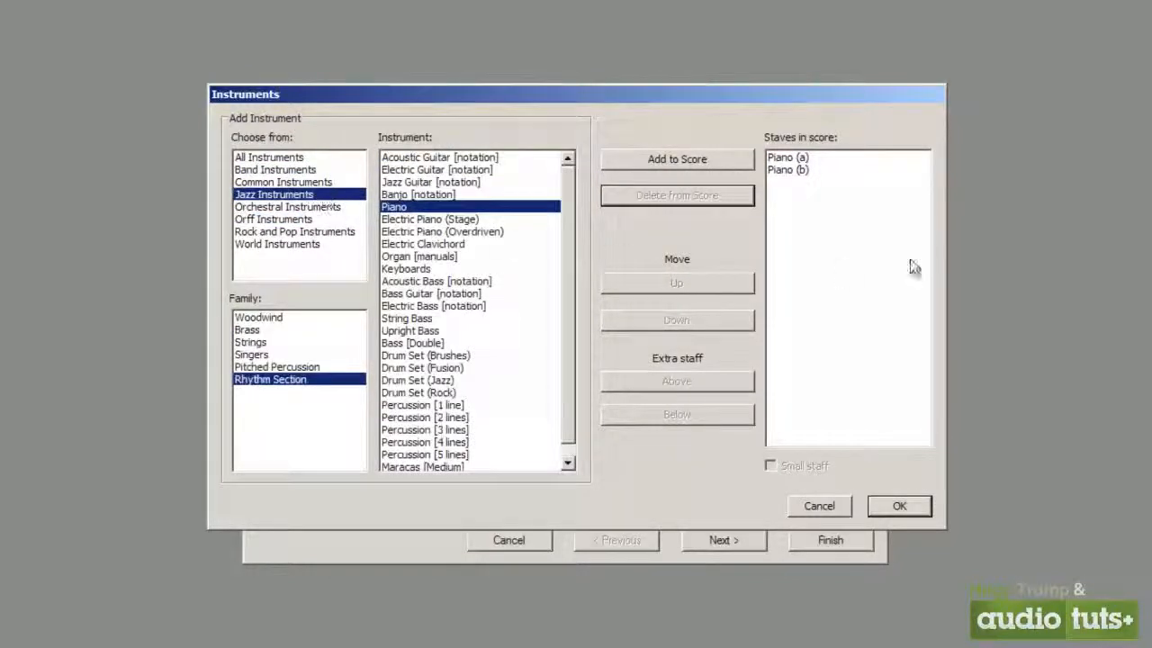
{"action": "left_click", "coordinate": [899, 505]}
{"action": "left_click", "coordinate": [738, 541]}
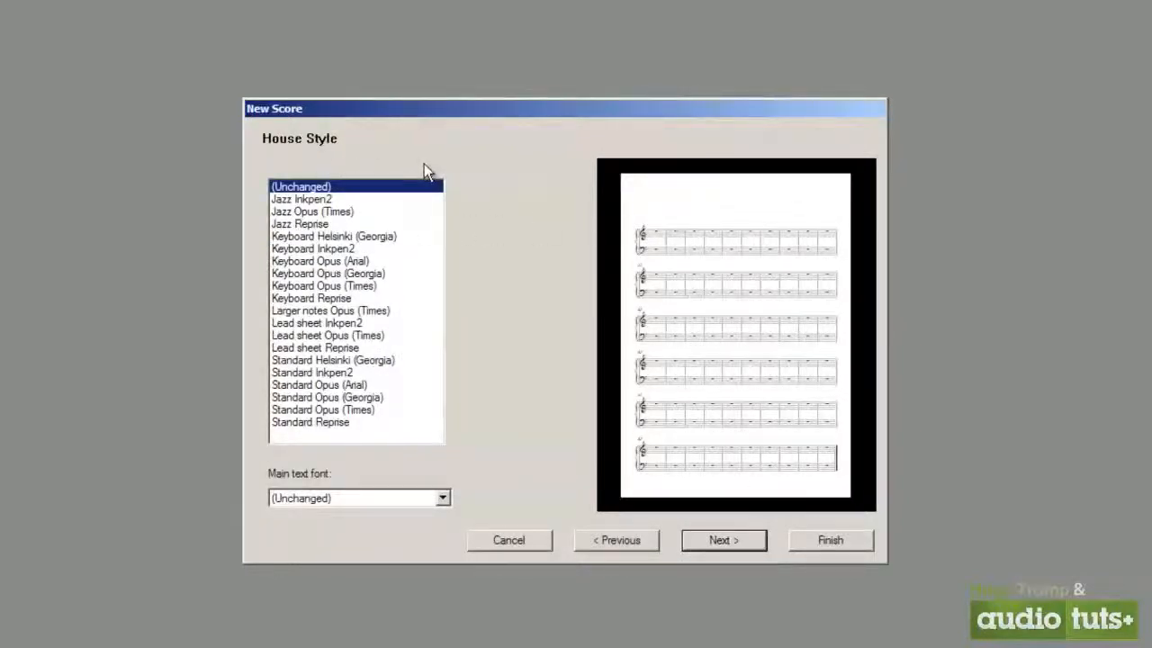
Preview house styles such as Keyboard Opus (Arial) and Standard Inkpen2, keep (Unchanged) and continue to the time signature settings
{"action": "left_click", "coordinate": [350, 212]}
{"action": "left_click", "coordinate": [351, 261]}
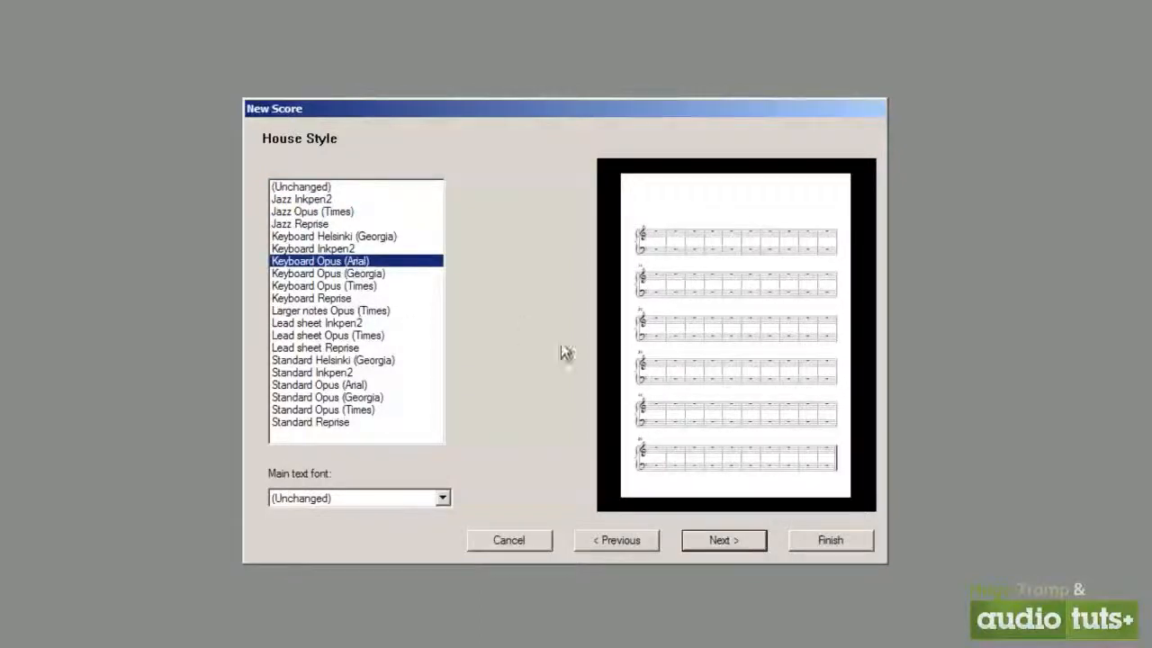
{"action": "left_click", "coordinate": [368, 336]}
{"action": "left_click", "coordinate": [365, 374]}
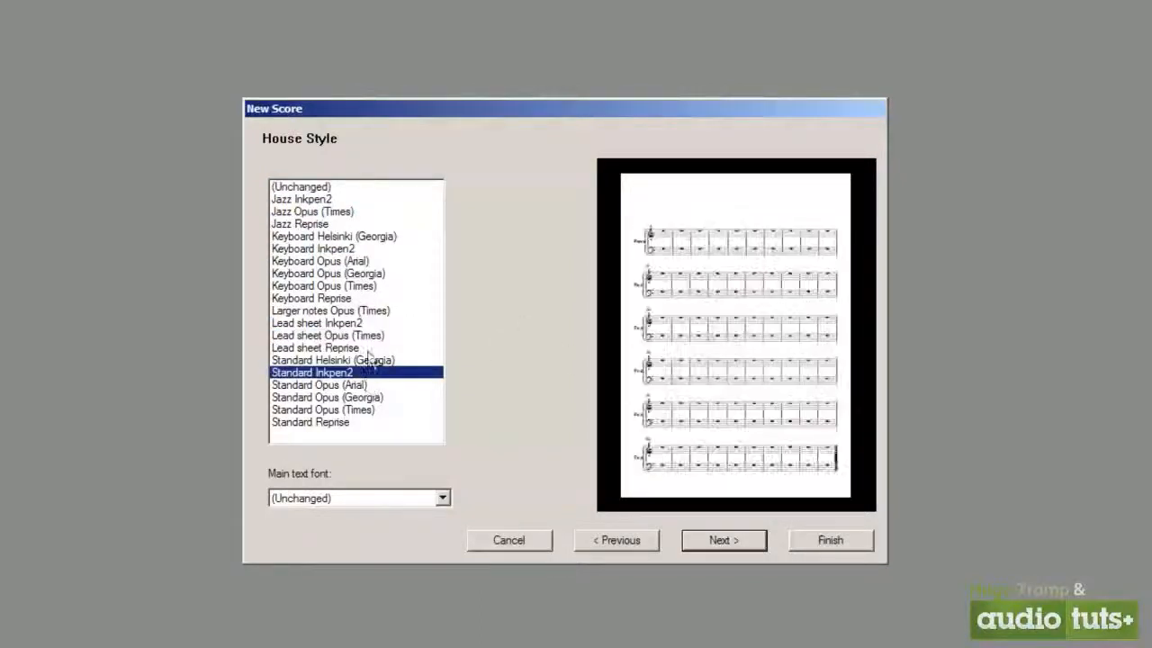
{"action": "left_click", "coordinate": [322, 186]}
{"action": "left_click", "coordinate": [720, 538]}
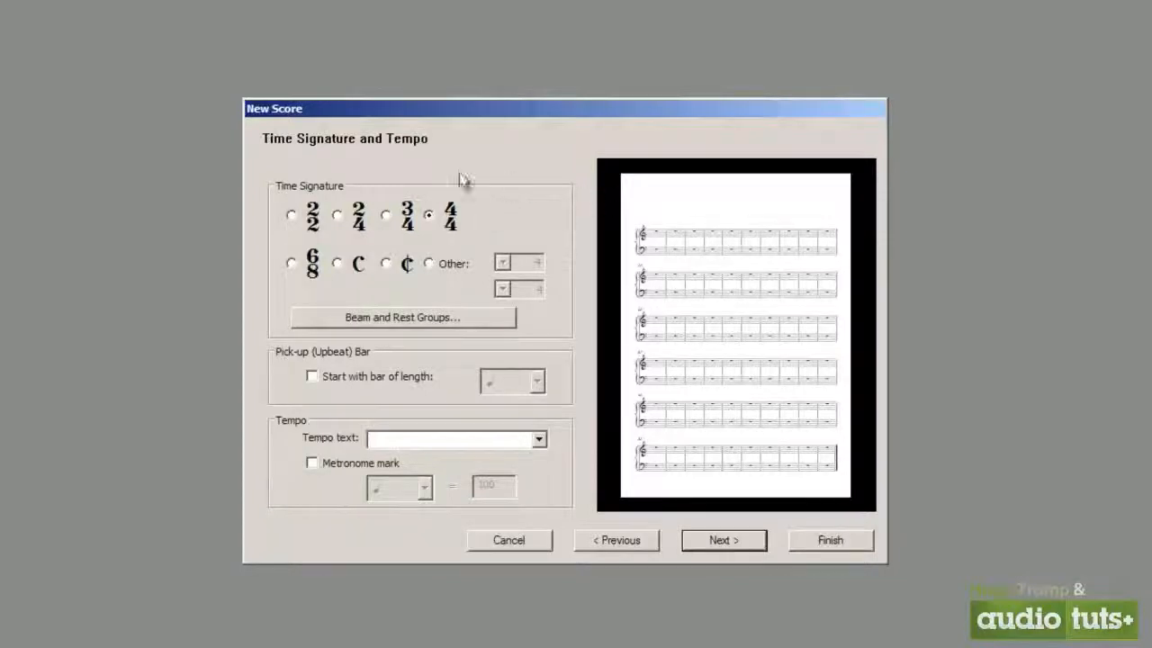
Try a custom time signature of 16/4
{"action": "left_click", "coordinate": [430, 264]}
{"action": "left_click", "coordinate": [504, 262]}
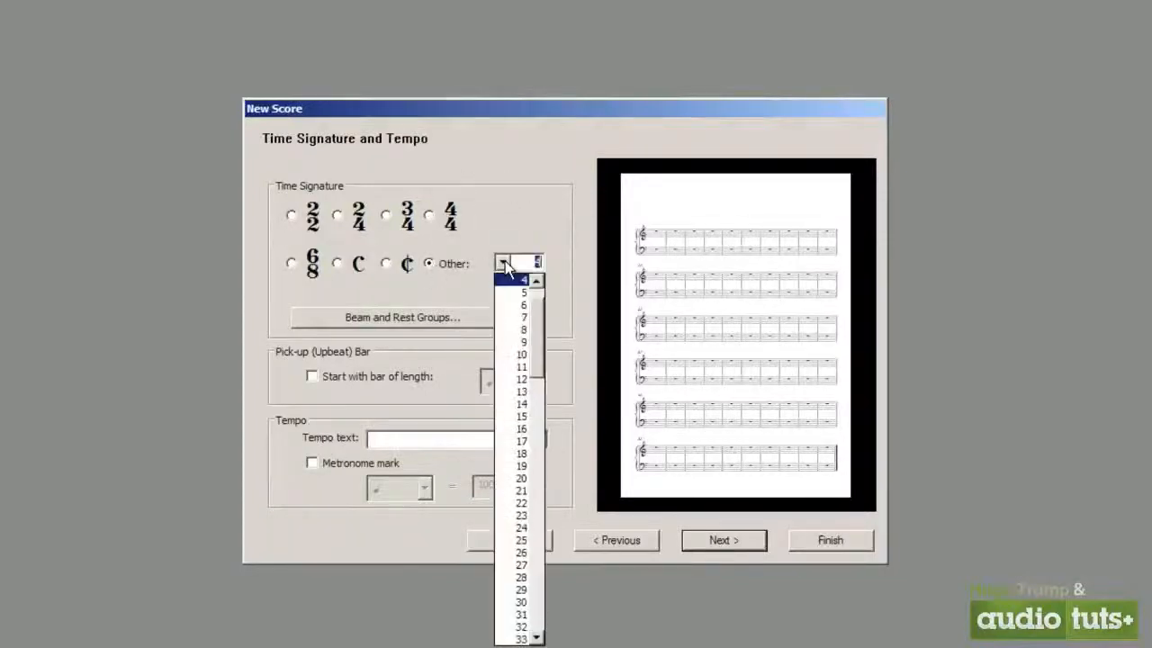
{"action": "left_click", "coordinate": [521, 428]}
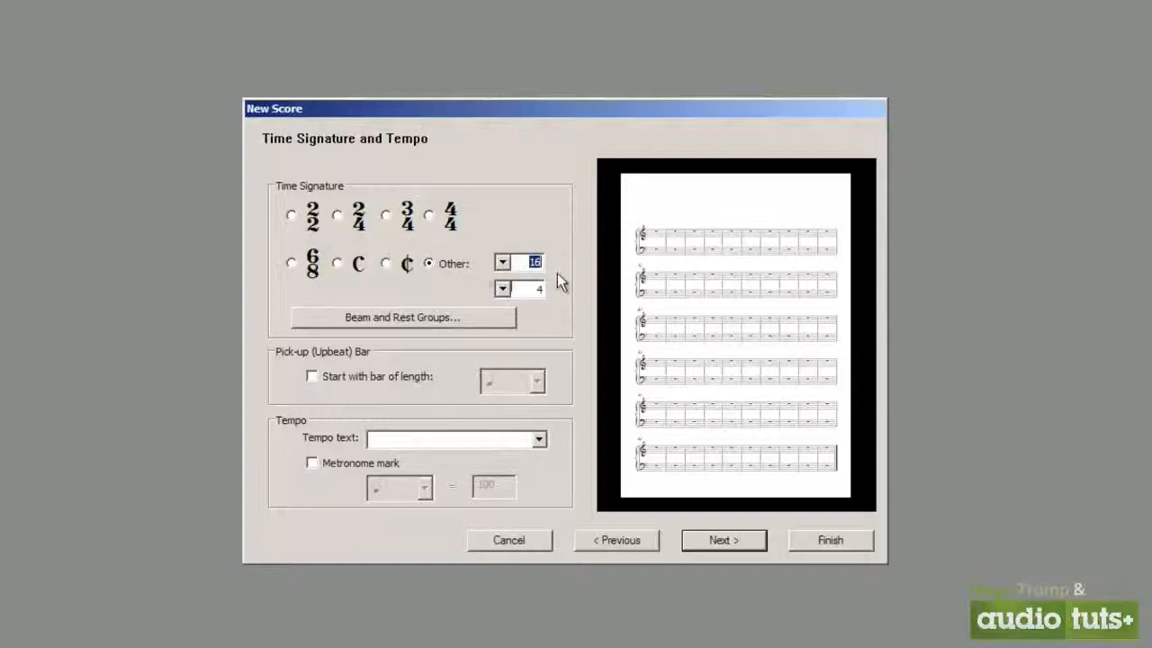
{"action": "double_click", "coordinate": [535, 263]}
Set the time signature to 4/4 and move the New Score dialog higher on the screen
{"action": "left_click", "coordinate": [429, 215]}
{"action": "left_click", "coordinate": [337, 215]}
{"action": "left_click", "coordinate": [429, 216]}
{"action": "left_click_drag", "start_coordinate": [448, 108], "coordinate": [433, 63]}
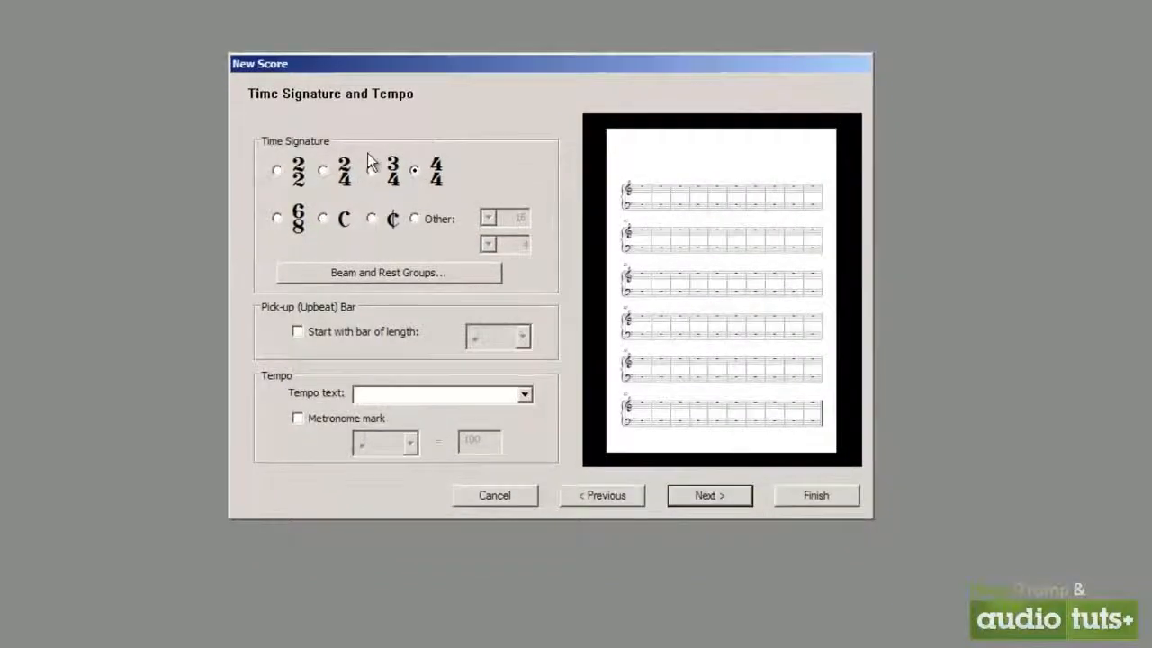
Turn on the metronome mark with a quarter-note beat and look through the available tempo texts
{"action": "left_click", "coordinate": [345, 415]}
{"action": "left_click", "coordinate": [411, 441]}
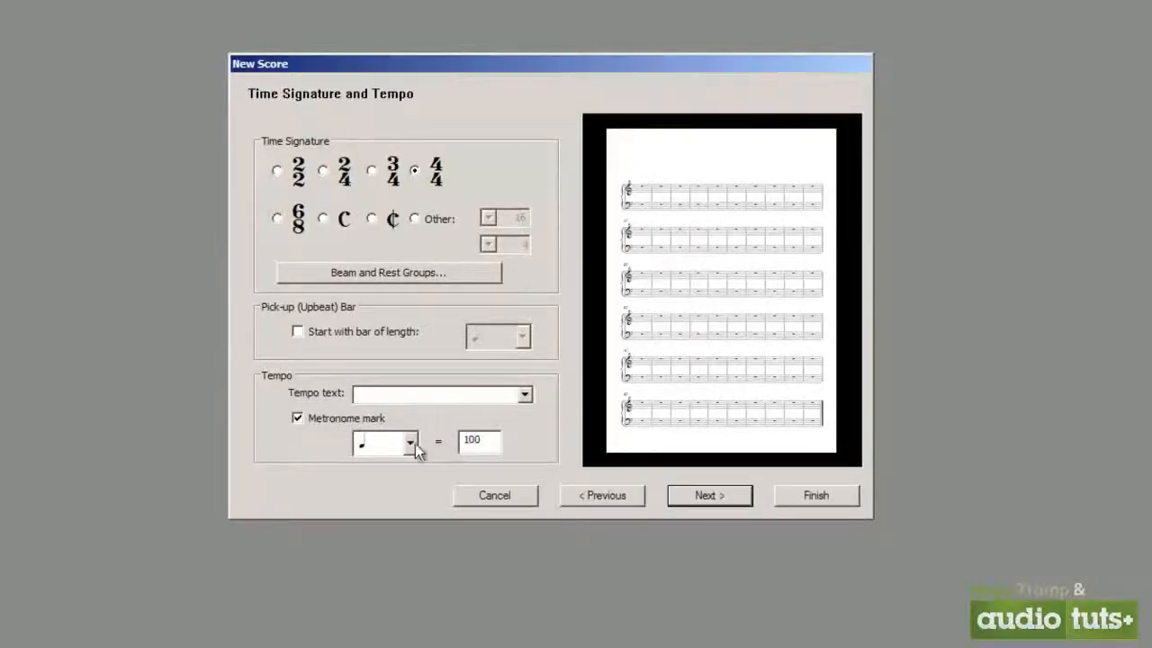
{"action": "left_click", "coordinate": [411, 444]}
{"action": "left_click", "coordinate": [526, 400]}
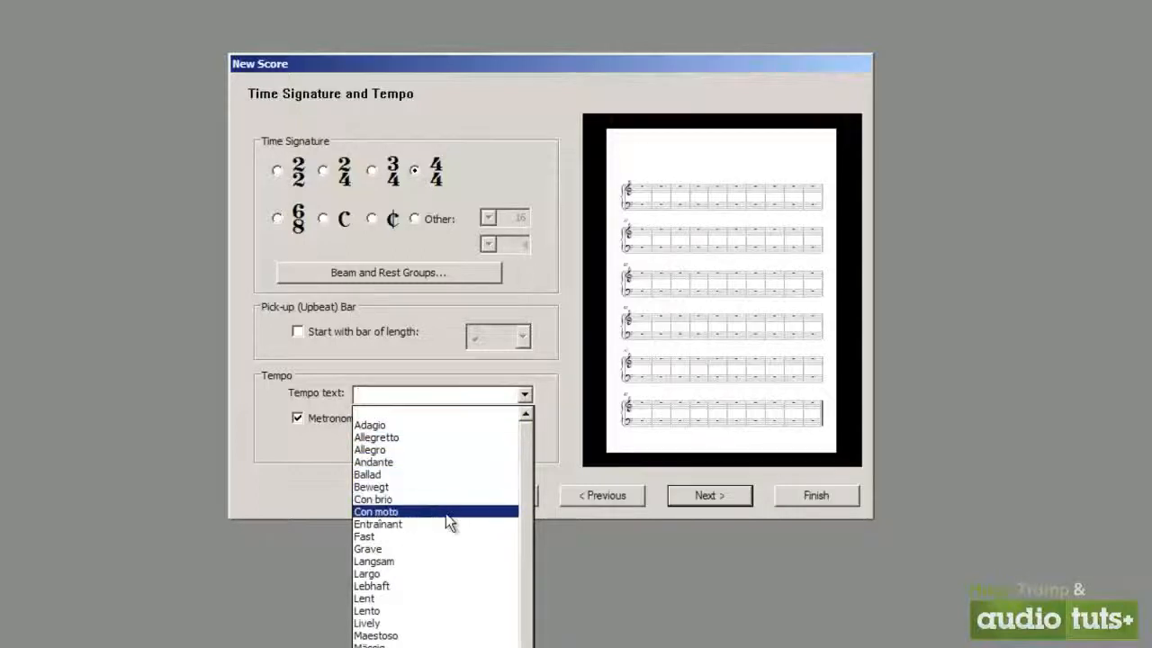
{"action": "scroll", "coordinate": [531, 540], "scroll_direction": "down", "scroll_amount": 2}
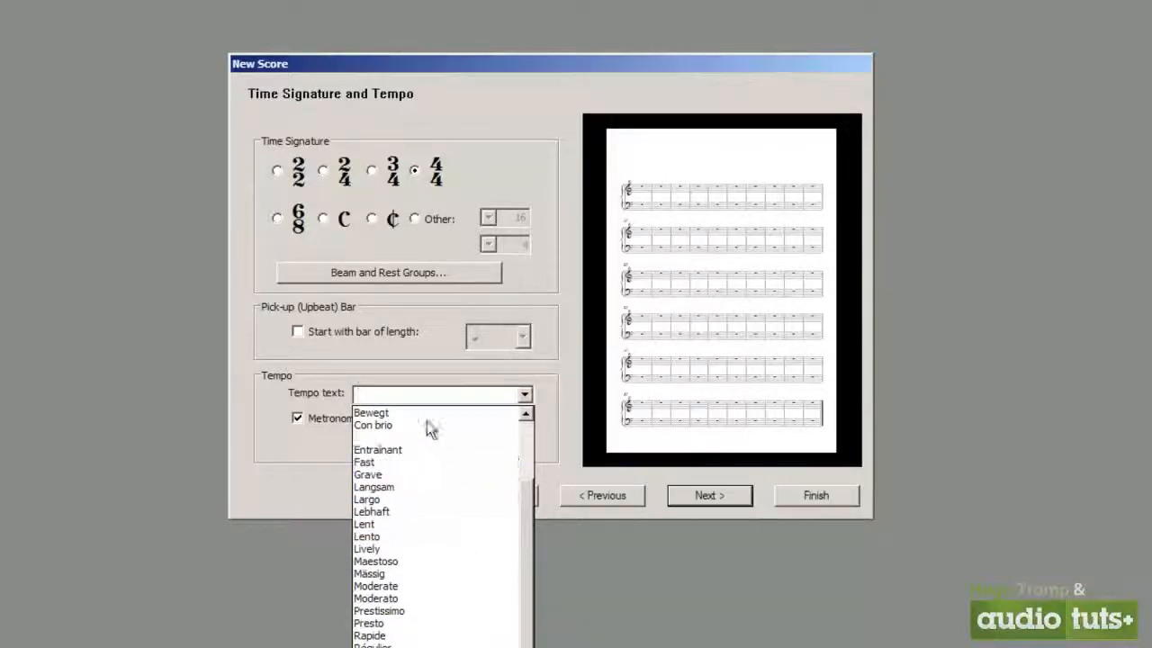
{"action": "left_click", "coordinate": [553, 411]}
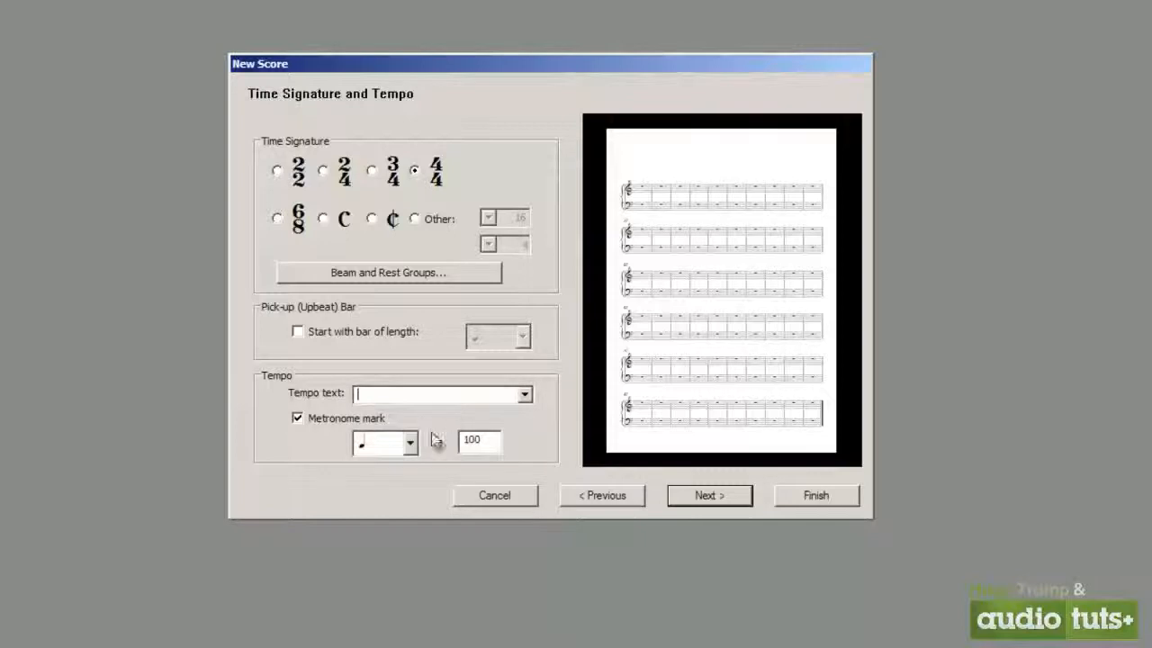
Try successive tempo texts from Adagio and Allegretto onward to compare their metronome values
{"action": "left_click", "coordinate": [525, 396]}
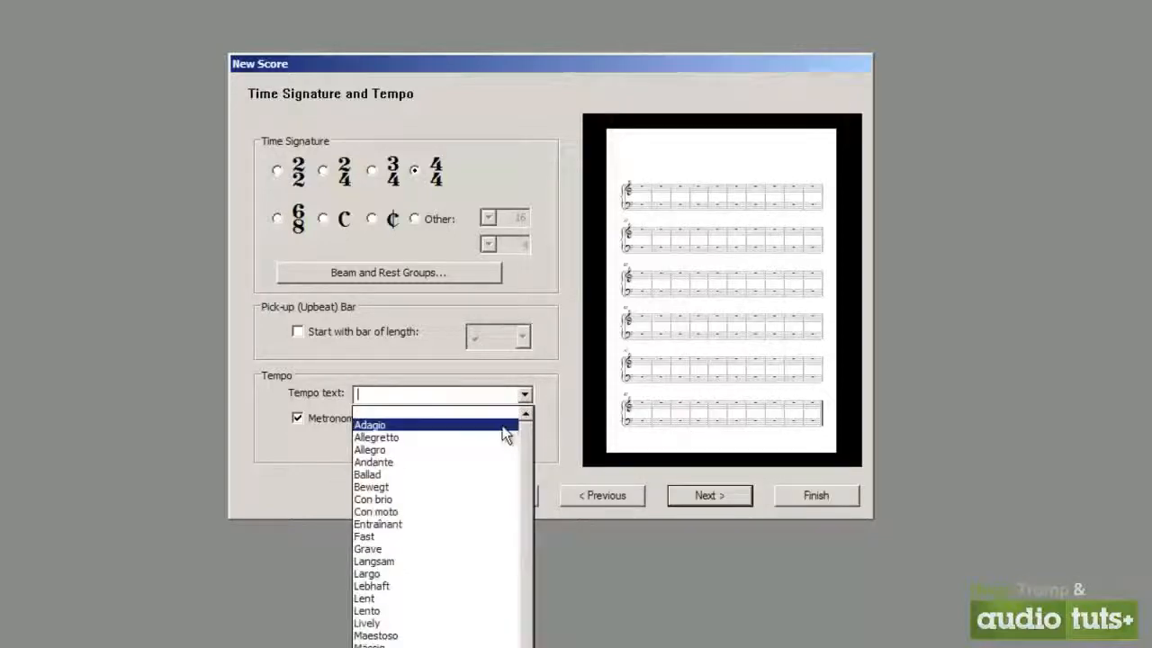
{"action": "left_click", "coordinate": [502, 426]}
{"action": "key", "text": "Down"}
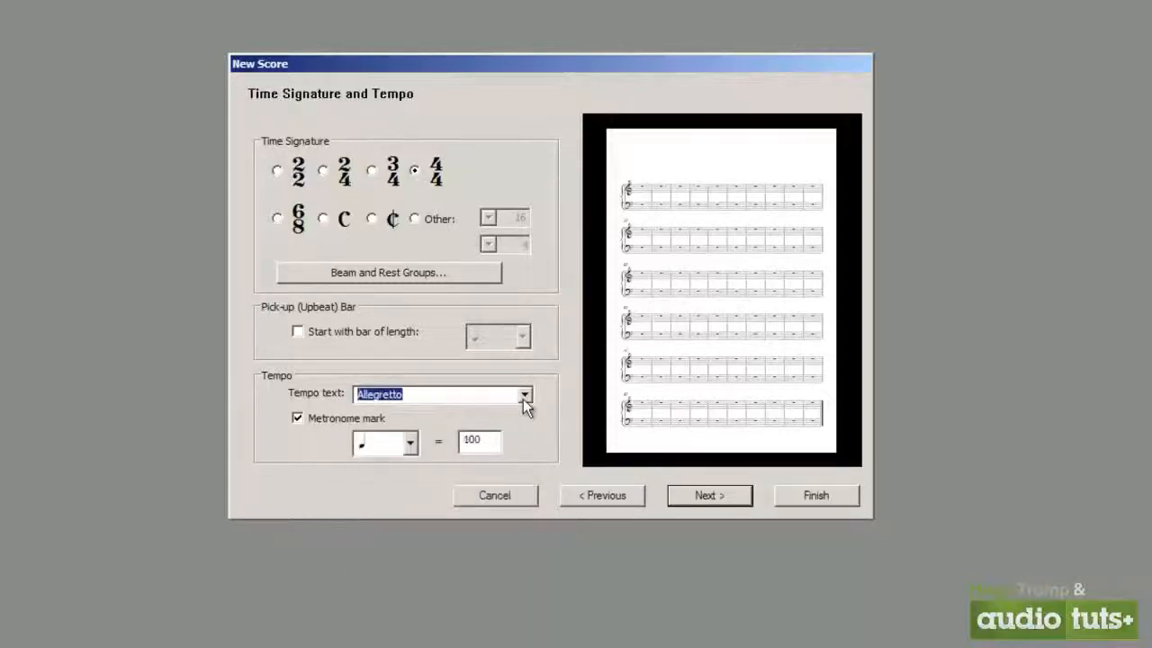
{"action": "key", "text": "Down"}
{"action": "key", "text": "Down"}
{"action": "key", "text": "Down"}
{"action": "key", "text": "Down"}
{"action": "key", "text": "Down"}
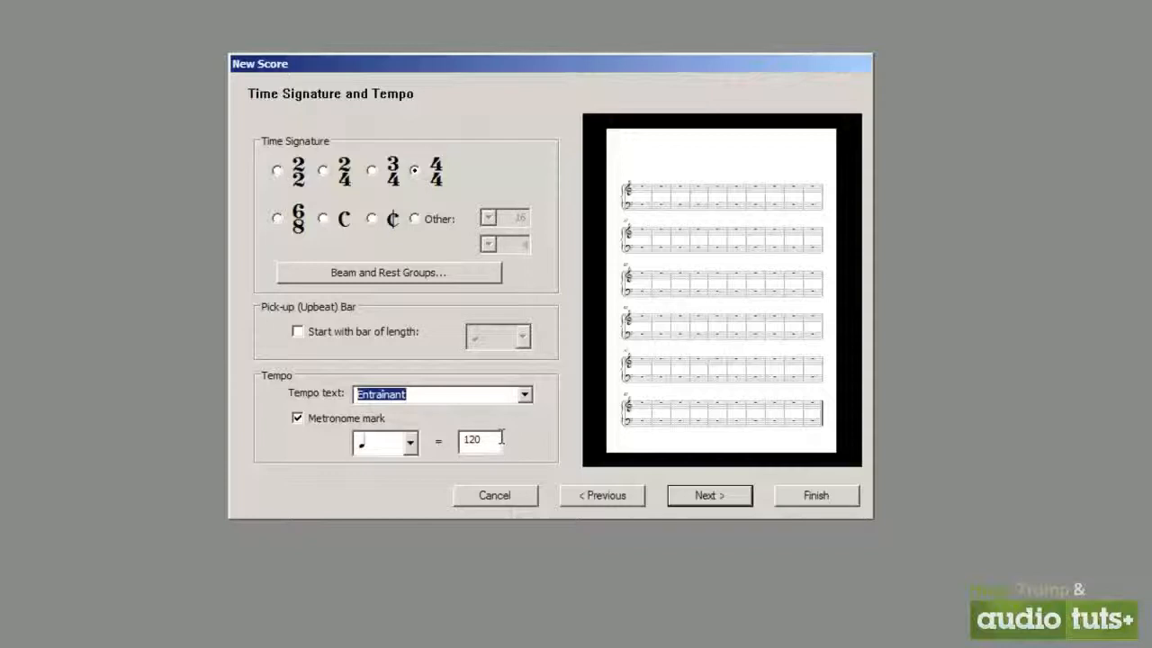
Set the tempo text to Adagio at 60 beats per minute and continue to the key signature settings
{"action": "scroll", "coordinate": [525, 400], "scroll_direction": "down", "scroll_amount": 4}
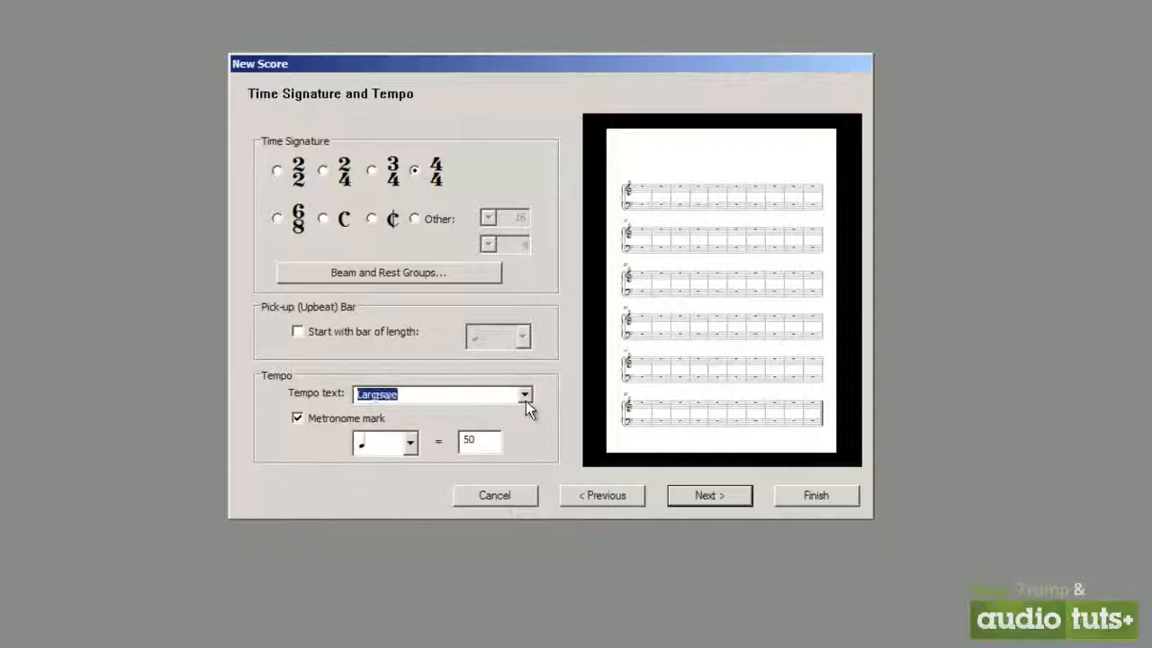
{"action": "scroll", "coordinate": [526, 401], "scroll_direction": "down", "scroll_amount": 5}
{"action": "scroll", "coordinate": [525, 400], "scroll_direction": "down", "scroll_amount": 5}
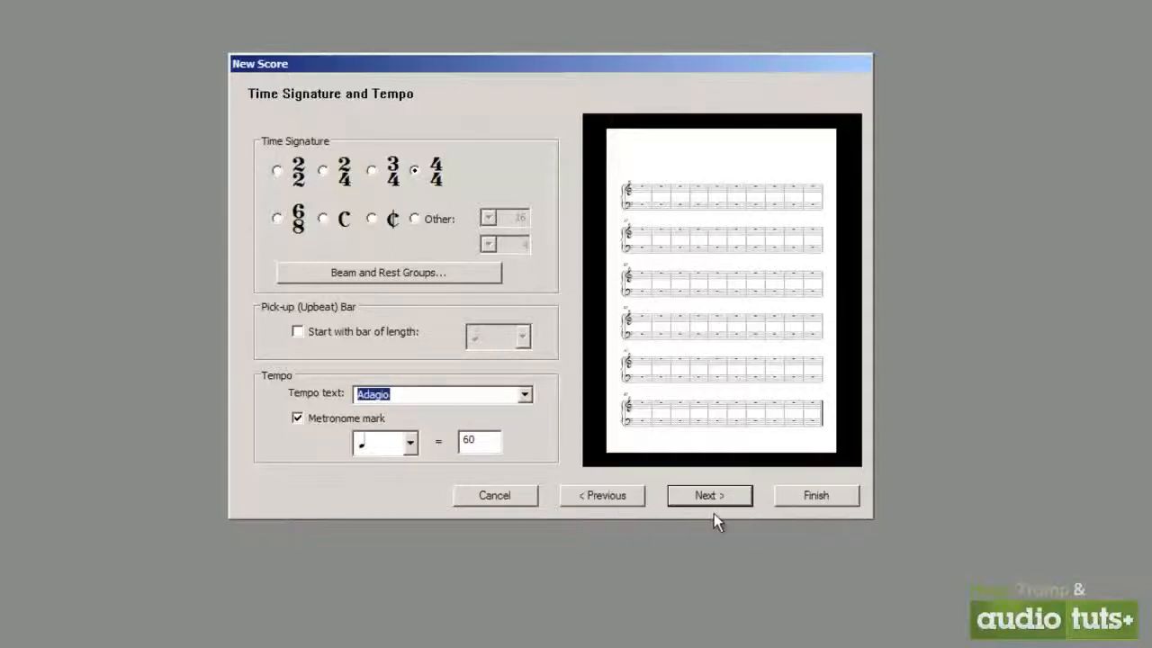
{"action": "left_click", "coordinate": [731, 495]}
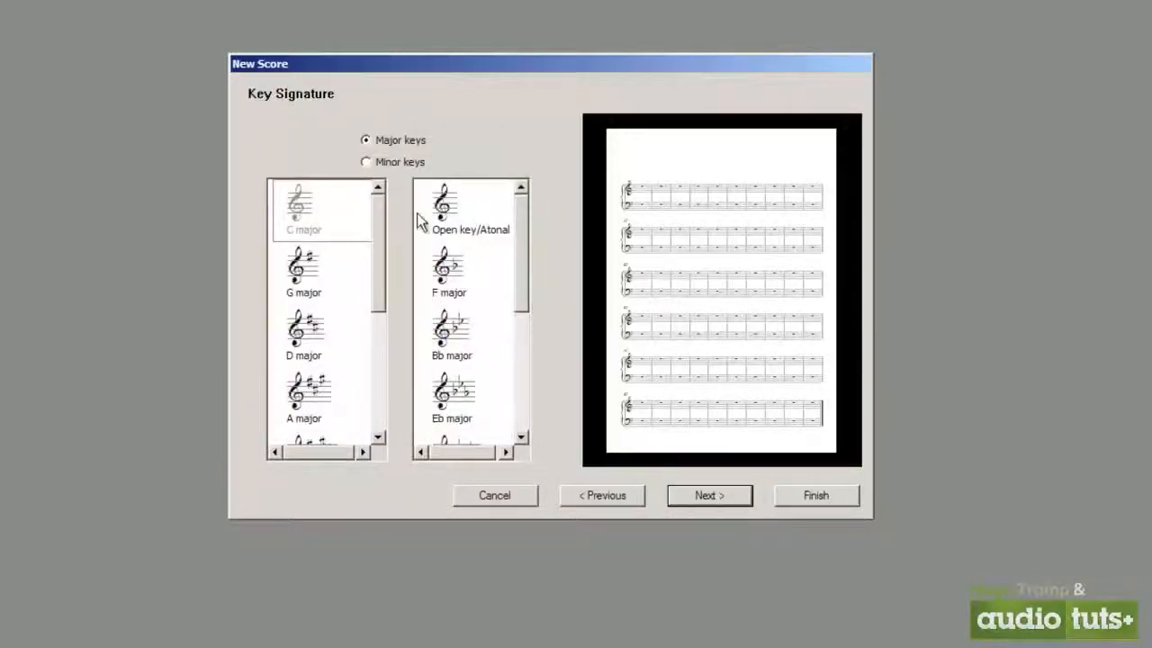
Try the C# major and F# major key signatures, and switch to the minor keys
{"action": "left_click_drag", "start_coordinate": [382, 233], "coordinate": [383, 355]}
{"action": "left_click", "coordinate": [333, 395]}
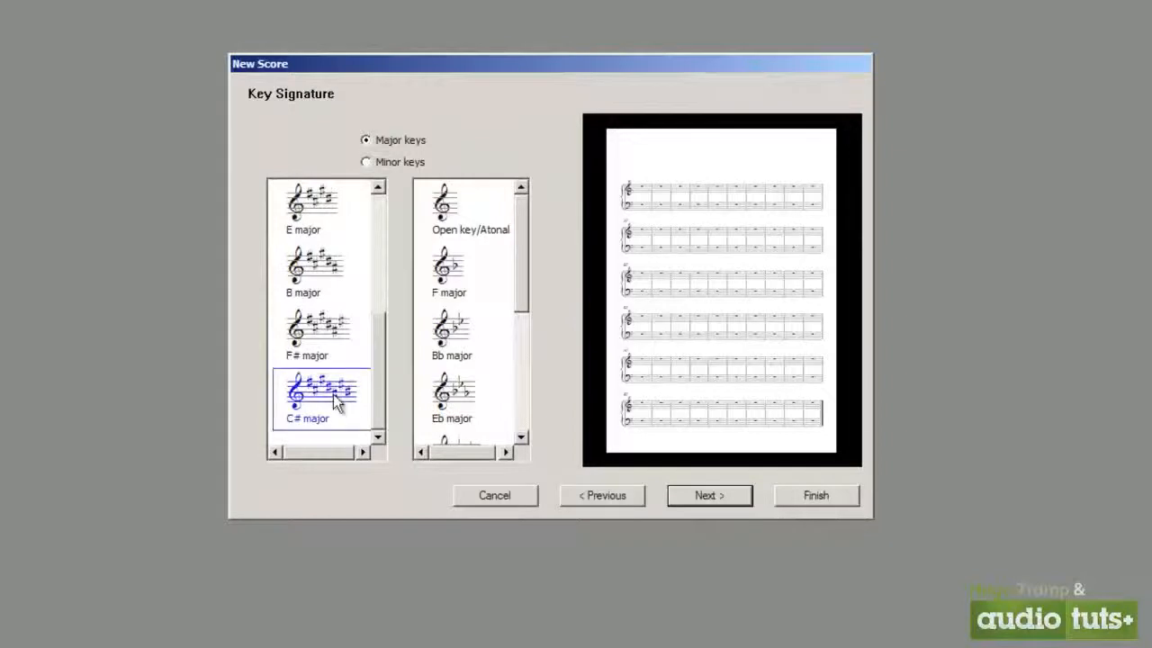
{"action": "left_click", "coordinate": [327, 355]}
{"action": "left_click", "coordinate": [407, 163]}
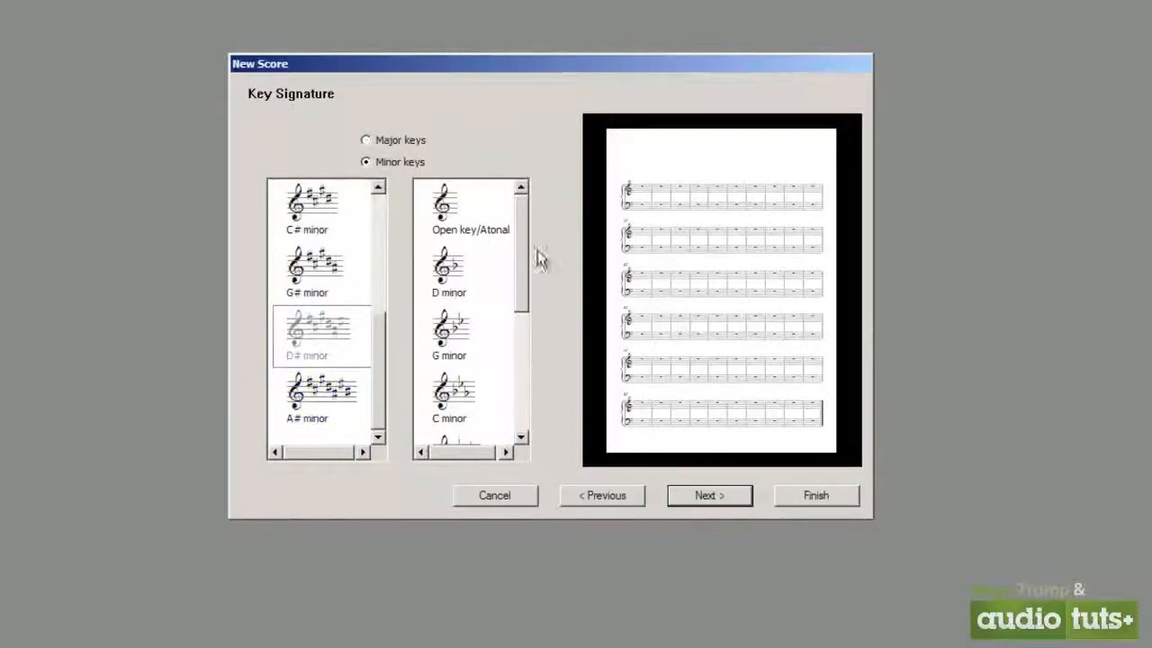
Try the open key and A minor signatures, and switch to major keys with C major selected
{"action": "left_click", "coordinate": [471, 207]}
{"action": "left_click_drag", "start_coordinate": [523, 235], "coordinate": [518, 201]}
{"action": "left_click_drag", "start_coordinate": [376, 331], "coordinate": [377, 219]}
{"action": "left_click", "coordinate": [299, 212]}
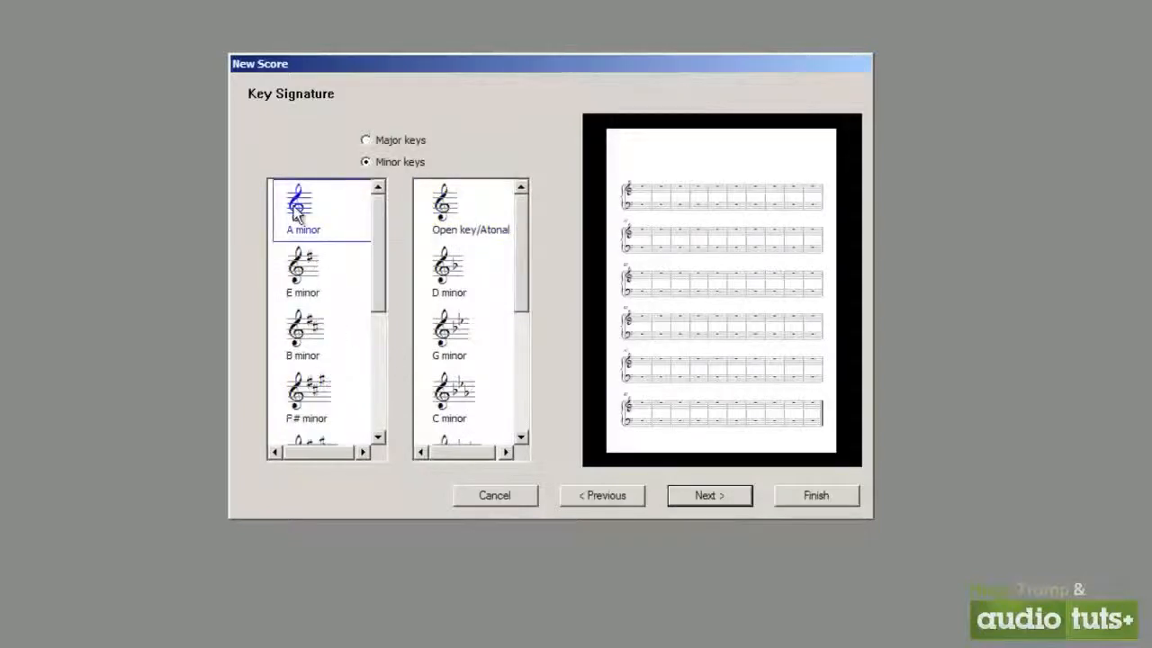
{"action": "left_click", "coordinate": [402, 141]}
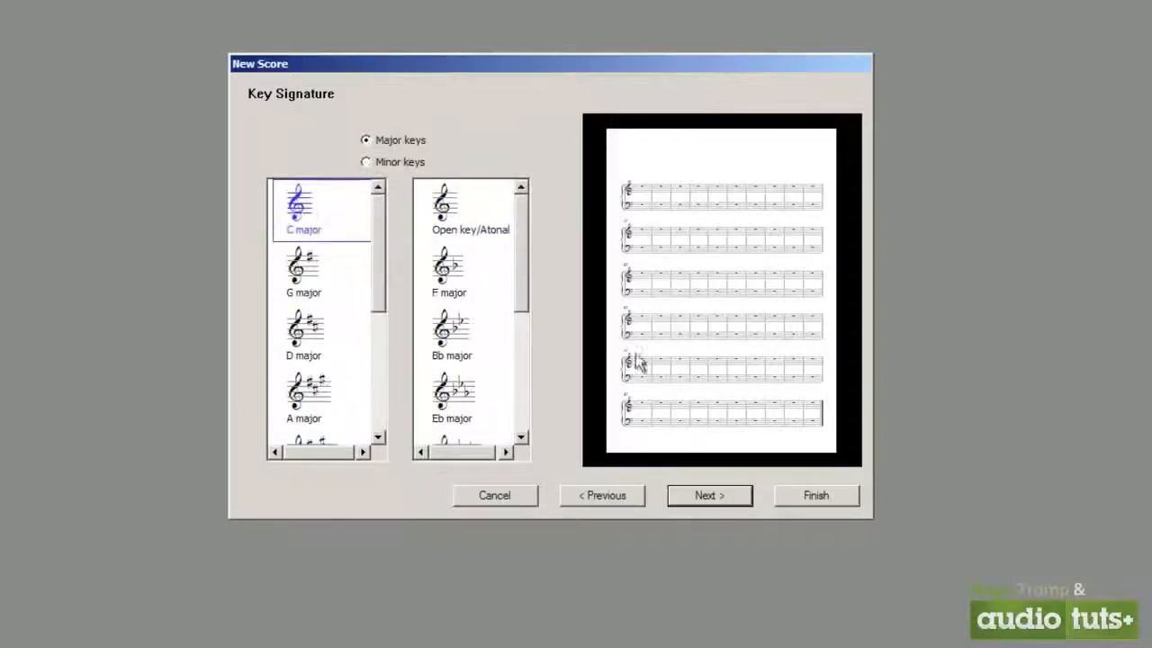
Fill in the score info with title New Song, the composer's full name and copyright AudioTuts+, and create the score without a title page
{"action": "left_click", "coordinate": [717, 496]}
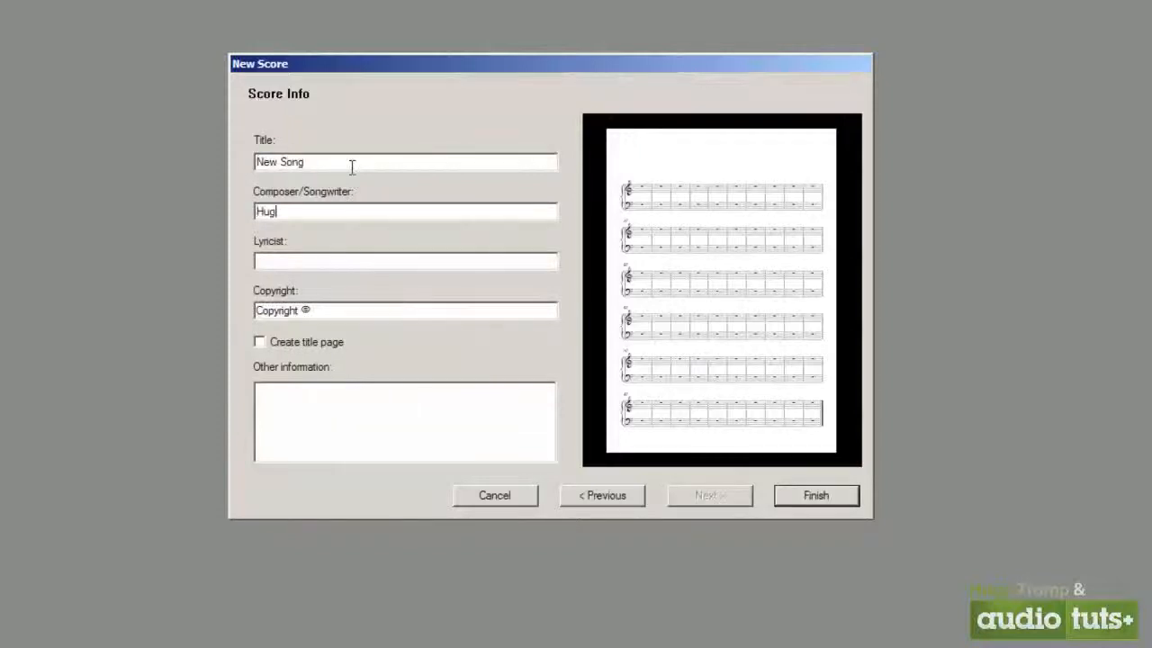
{"action": "key", "text": "Tab"}
{"action": "key", "text": "Tab"}
{"action": "key", "text": "Tab"}
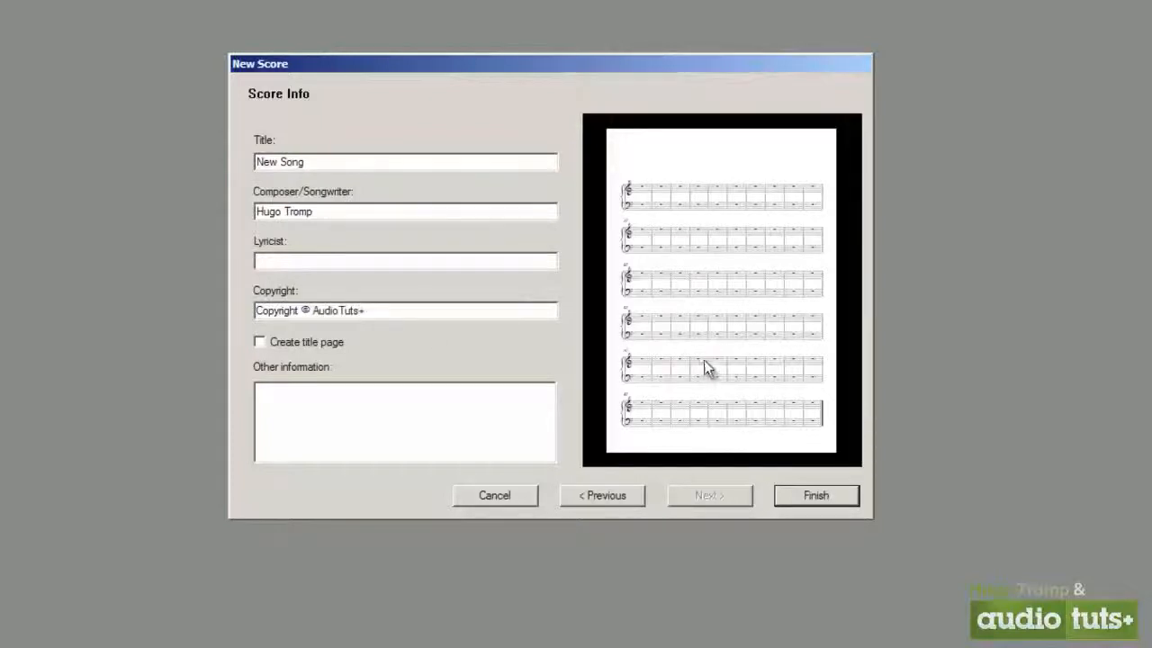
{"action": "left_click", "coordinate": [306, 345]}
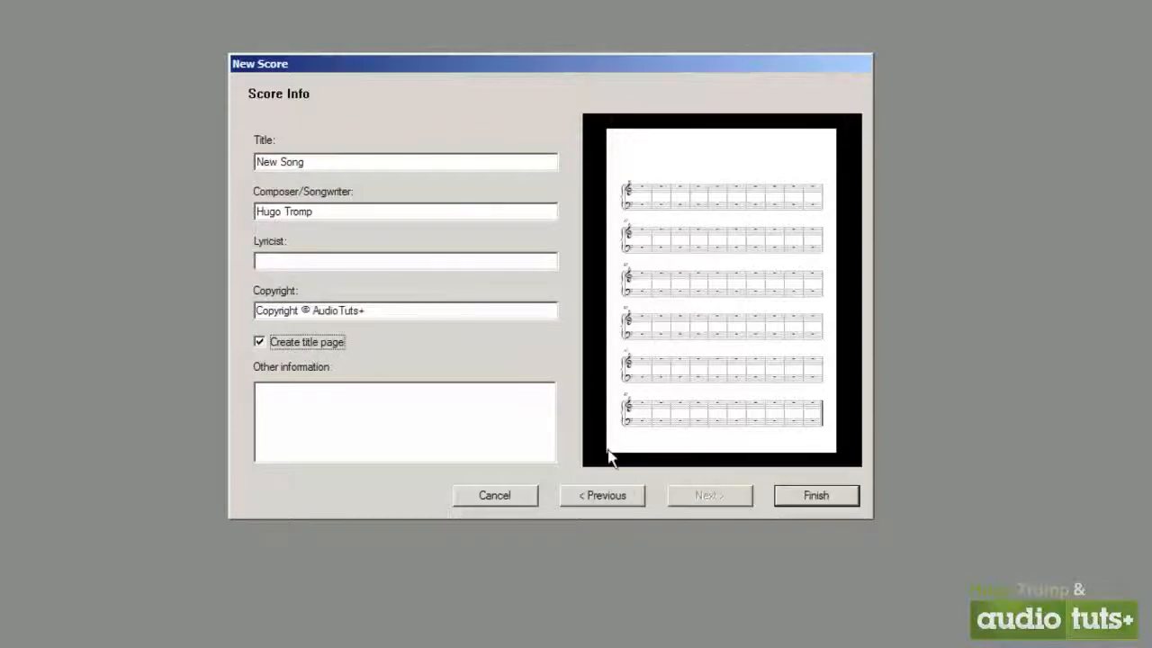
{"action": "left_click", "coordinate": [318, 344]}
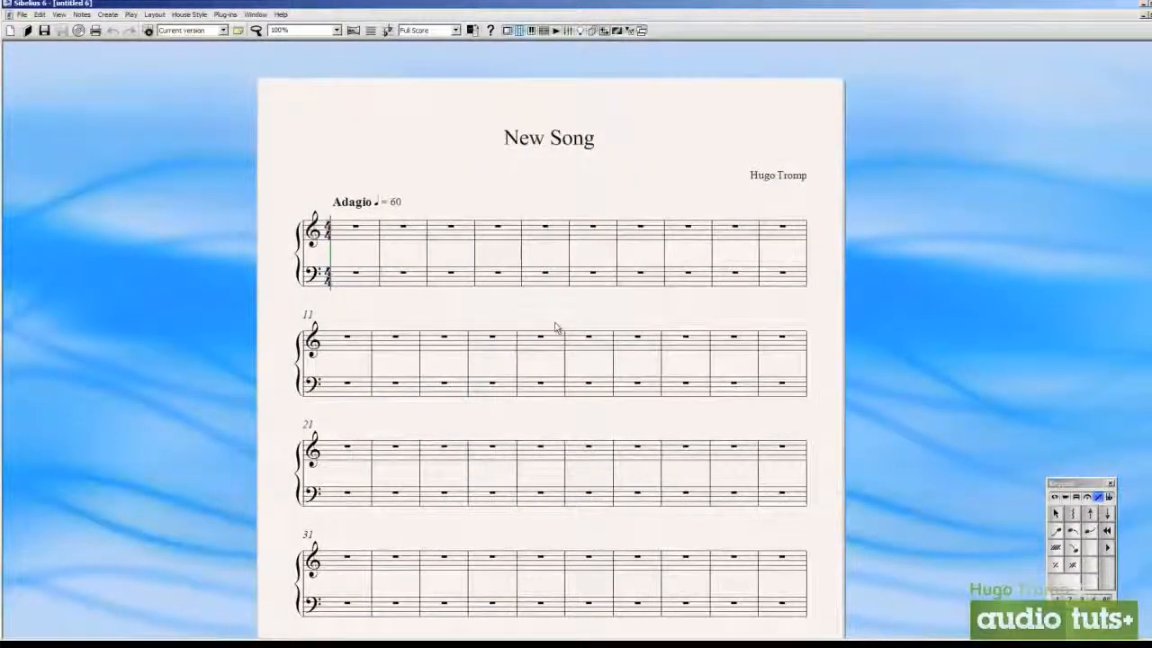
Examine the new score at several zoom levels, from the title and tempo marking down to the copyright line
{"action": "scroll", "coordinate": [555, 329], "scroll_direction": "up", "scroll_amount": 5}
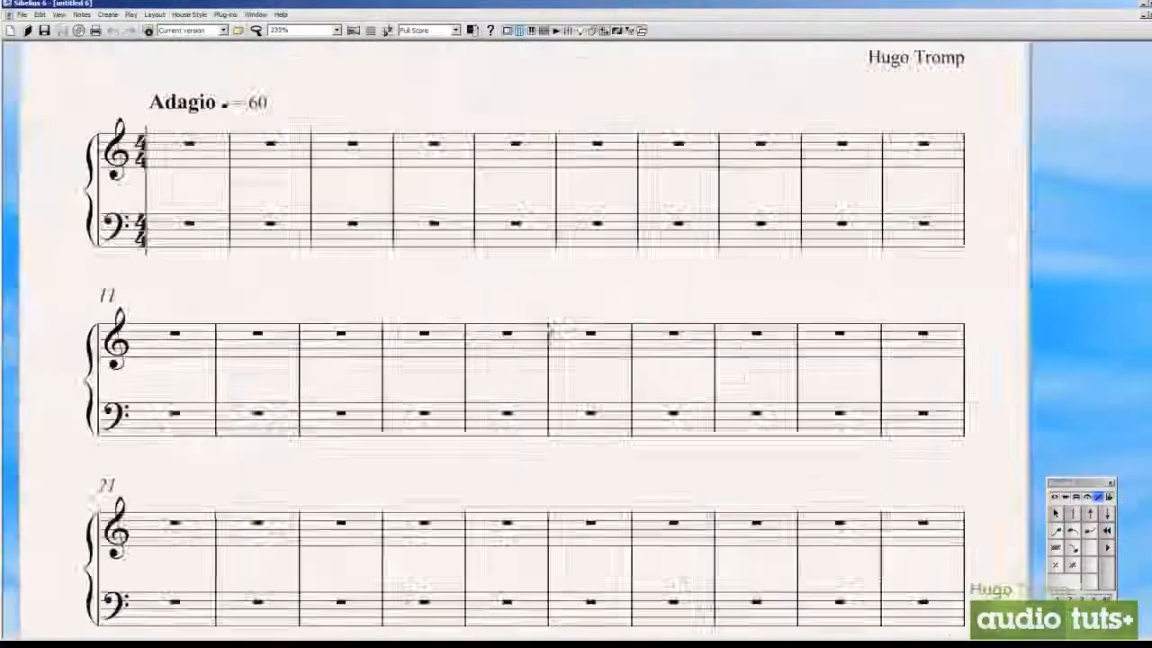
{"action": "scroll", "coordinate": [548, 332], "scroll_direction": "down", "scroll_amount": 4}
{"action": "scroll", "coordinate": [548, 331], "scroll_direction": "up", "scroll_amount": 3}
{"action": "left_click_drag", "start_coordinate": [566, 83], "coordinate": [584, 296]}
{"action": "scroll", "coordinate": [580, 294], "scroll_direction": "up", "scroll_amount": 2}
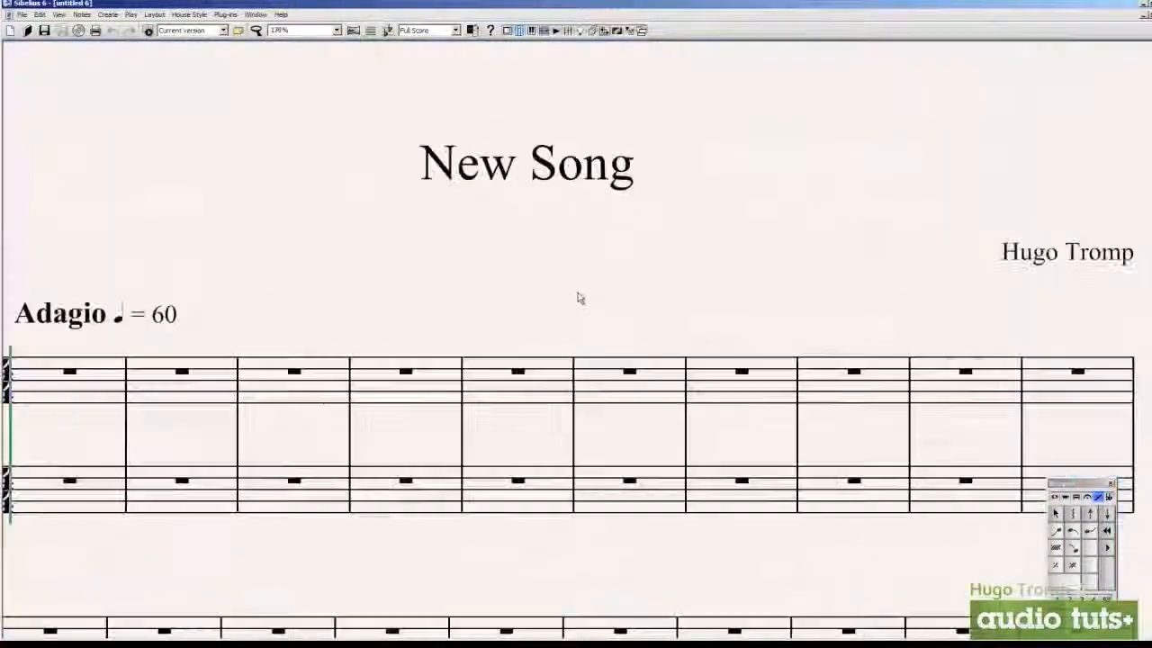
{"action": "scroll", "coordinate": [578, 292], "scroll_direction": "down", "scroll_amount": 4}
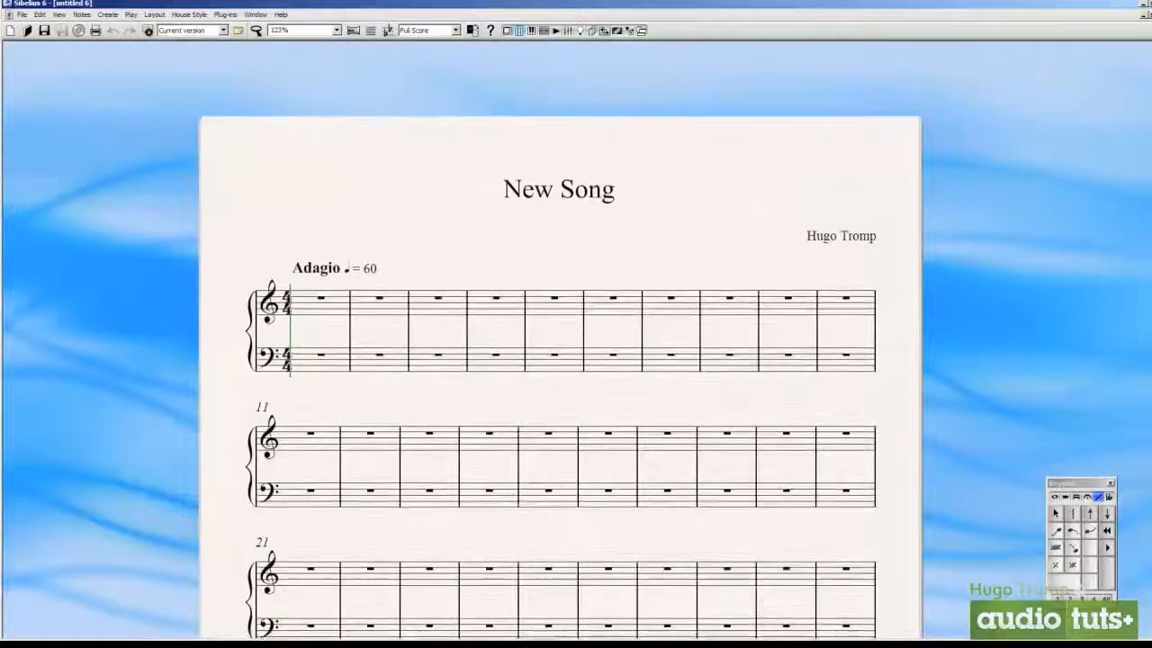
{"action": "scroll", "coordinate": [583, 241], "scroll_direction": "down", "scroll_amount": 1}
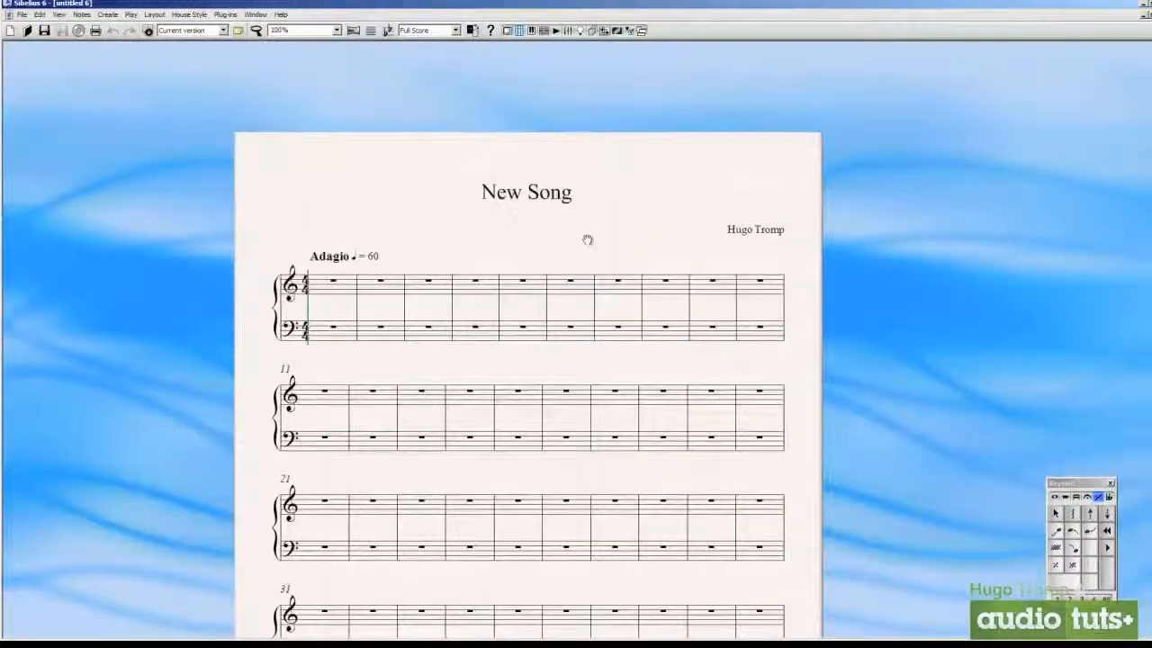
{"action": "scroll", "coordinate": [586, 240], "scroll_direction": "up", "scroll_amount": 1}
{"action": "scroll", "coordinate": [551, 241], "scroll_direction": "down", "scroll_amount": 1}
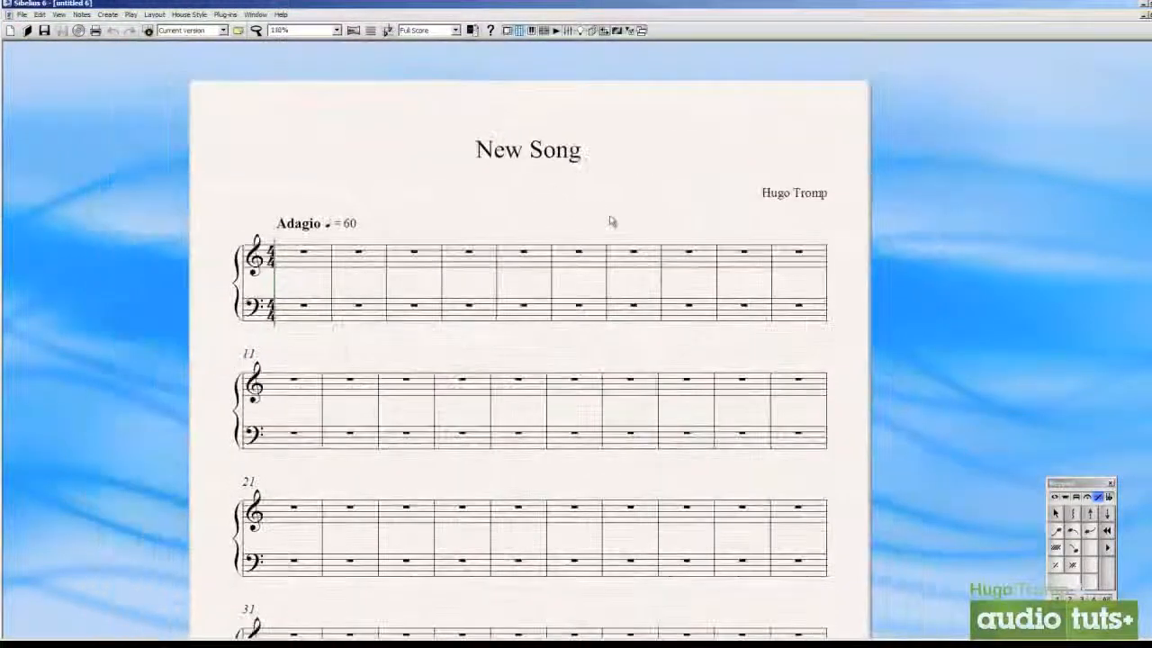
{"action": "scroll", "coordinate": [553, 309], "scroll_direction": "down", "scroll_amount": 2}
{"action": "scroll", "coordinate": [540, 334], "scroll_direction": "down", "scroll_amount": 3}
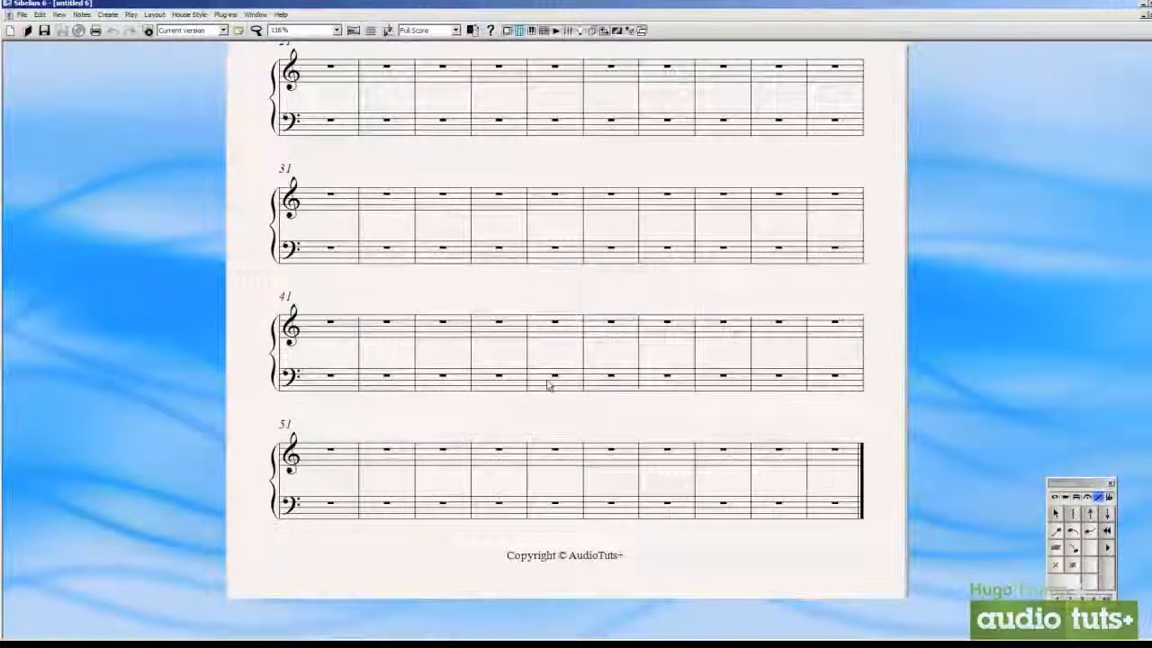
Replace the score's title text with Morning Glory
{"action": "scroll", "coordinate": [550, 379], "scroll_direction": "up", "scroll_amount": 5}
{"action": "double_click", "coordinate": [580, 168]}
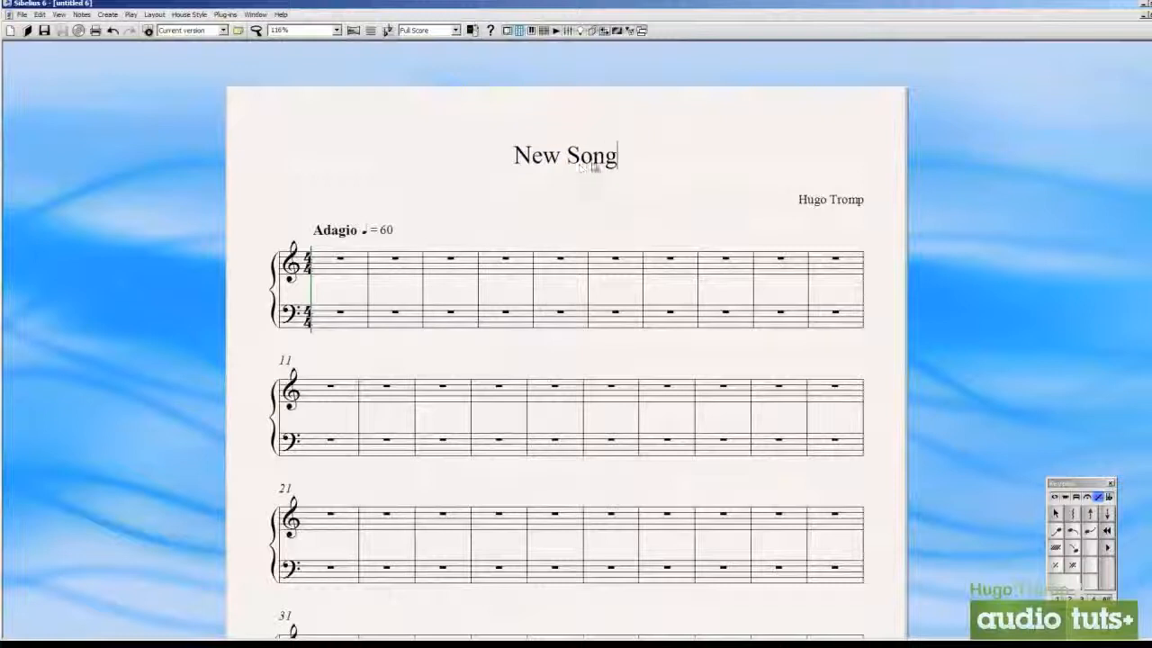
{"action": "left_click_drag", "start_coordinate": [620, 165], "coordinate": [510, 169]}
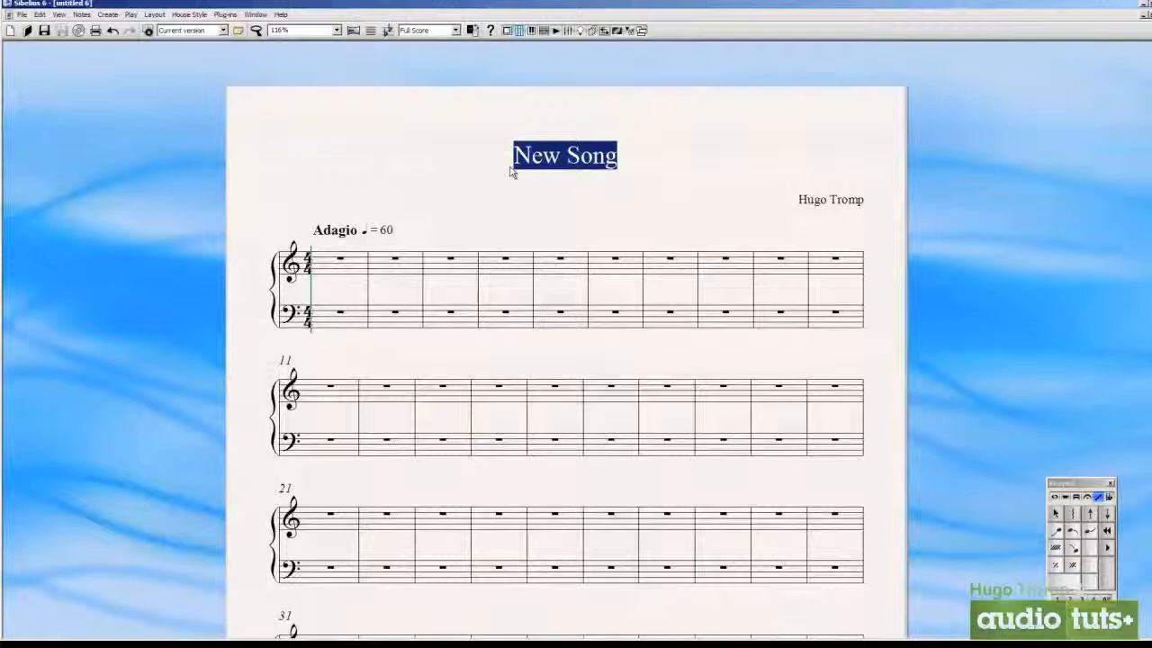
{"action": "type", "text": "Morning Glory"}
{"action": "key", "text": "Escape"}
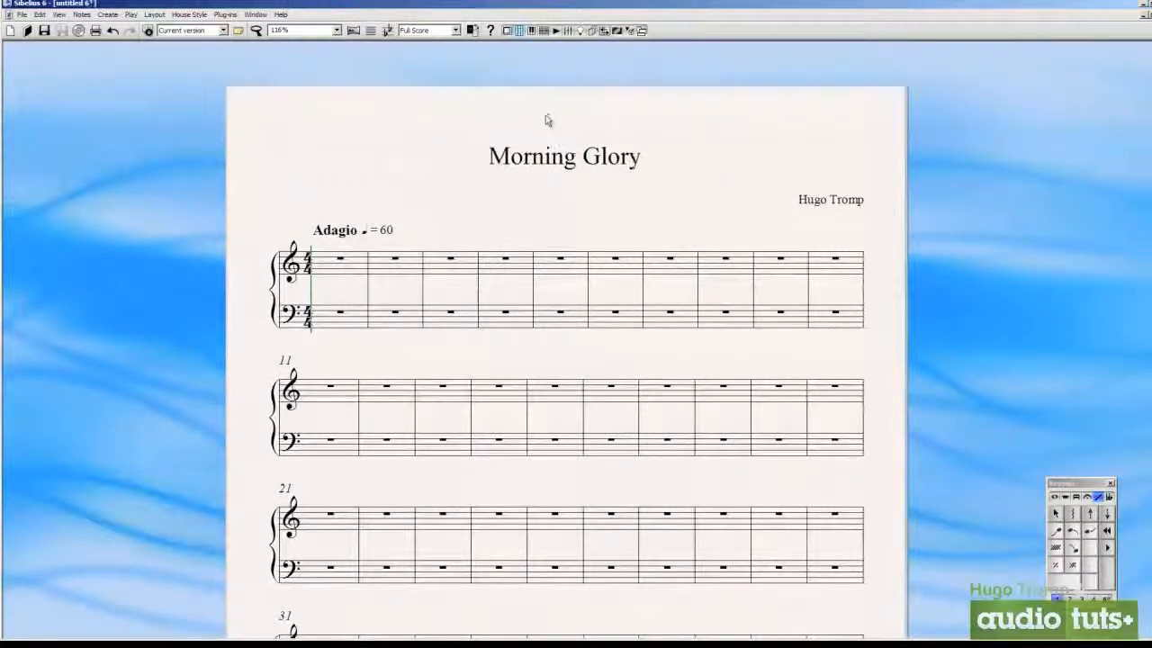
{"action": "right_click", "coordinate": [454, 131]}
{"action": "left_click", "coordinate": [429, 134]}
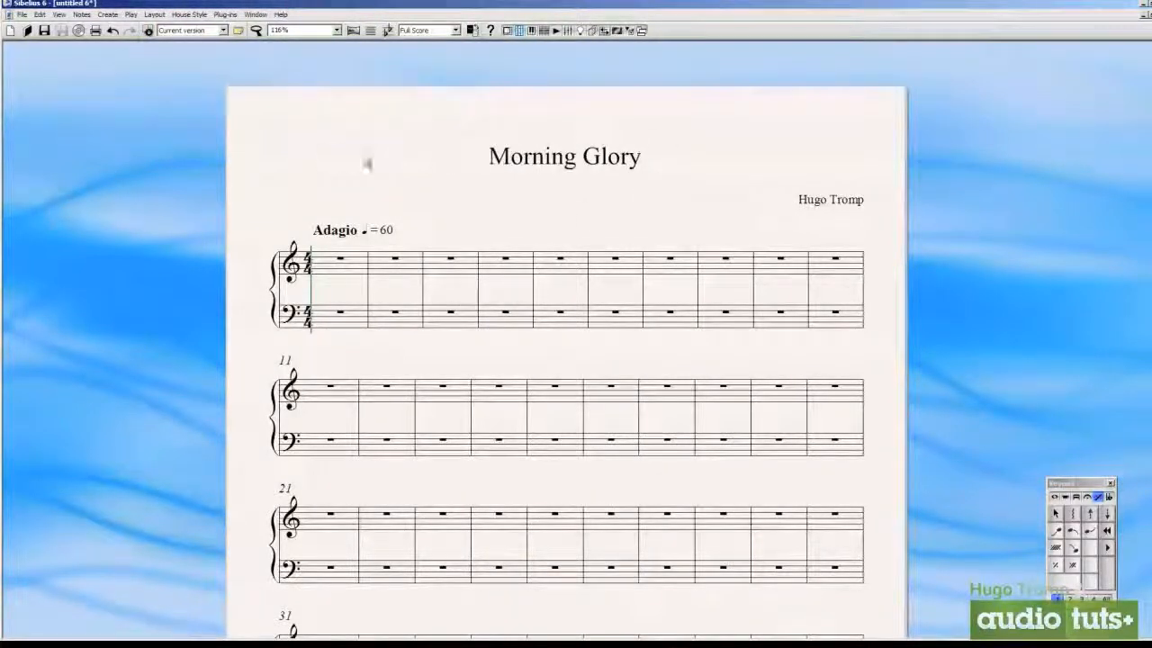
{"action": "left_click_drag", "start_coordinate": [382, 152], "coordinate": [365, 165]}
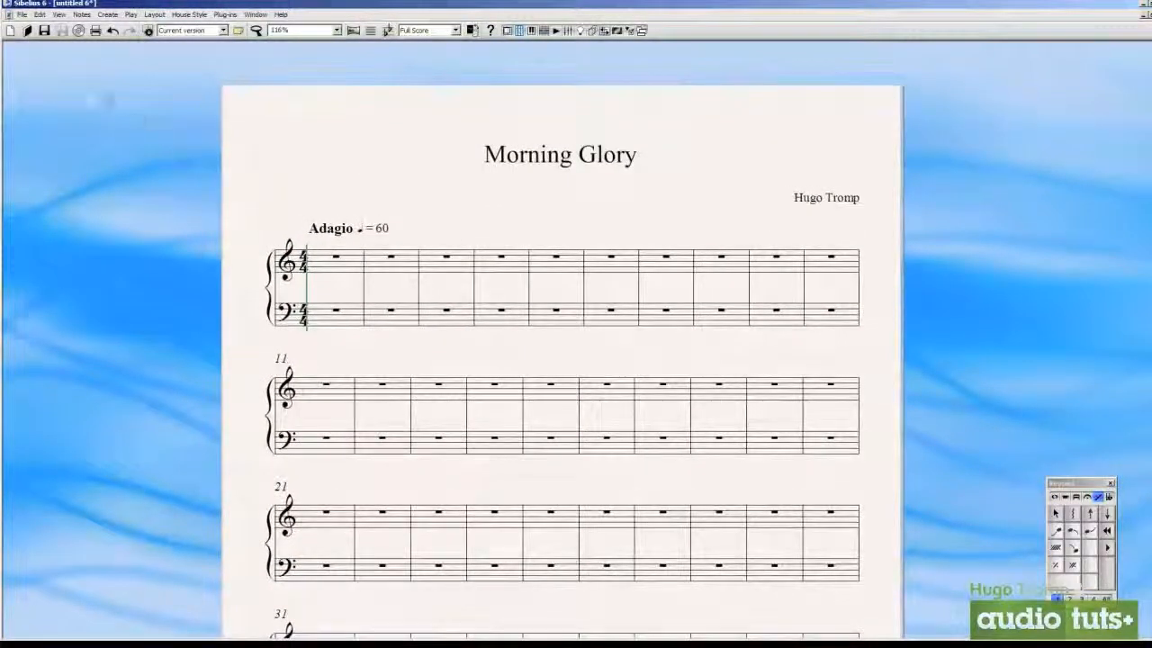
Open the Preferences and show the Display settings
{"action": "left_click", "coordinate": [22, 15]}
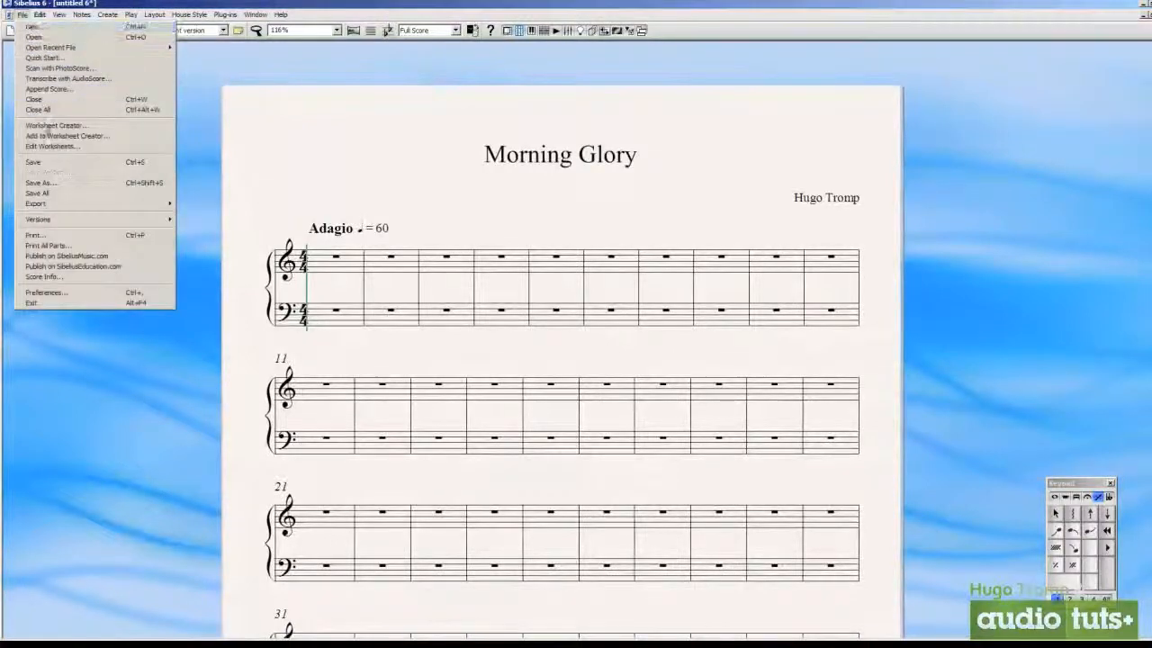
{"action": "left_click", "coordinate": [103, 293]}
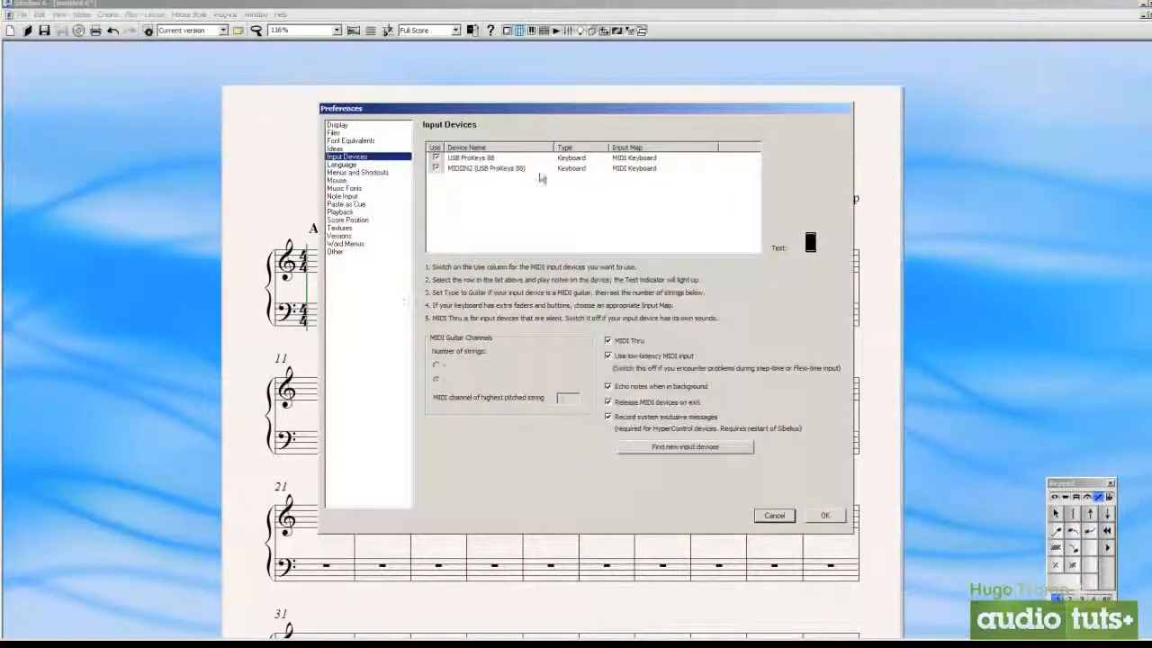
{"action": "left_click_drag", "start_coordinate": [438, 112], "coordinate": [454, 150]}
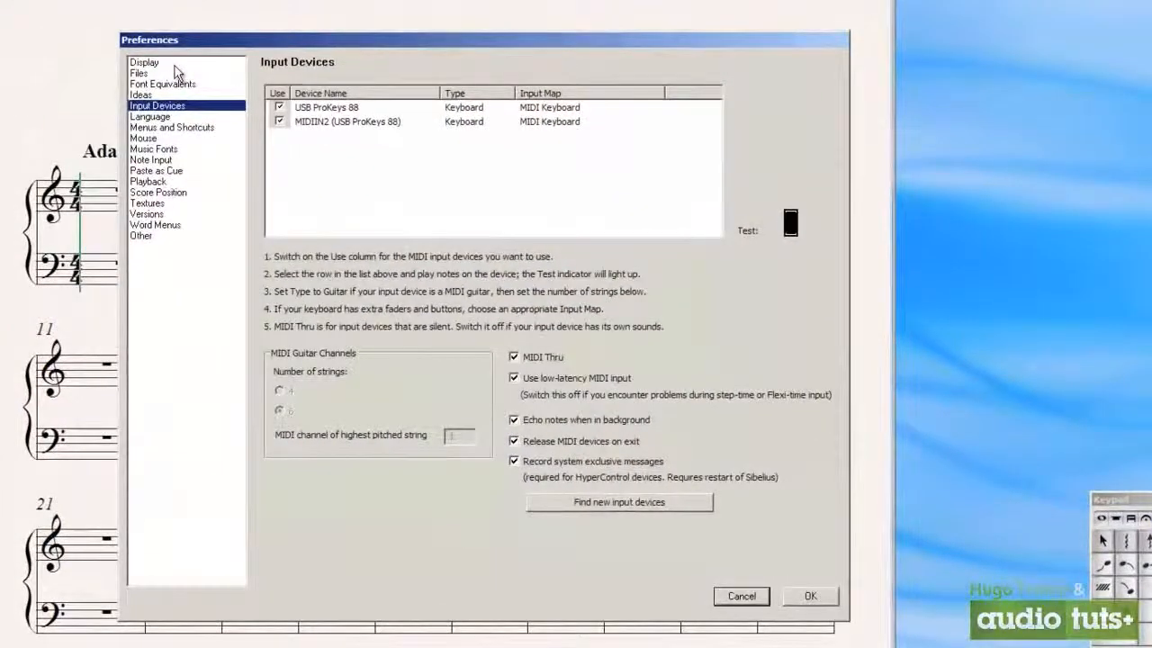
{"action": "left_click", "coordinate": [174, 65]}
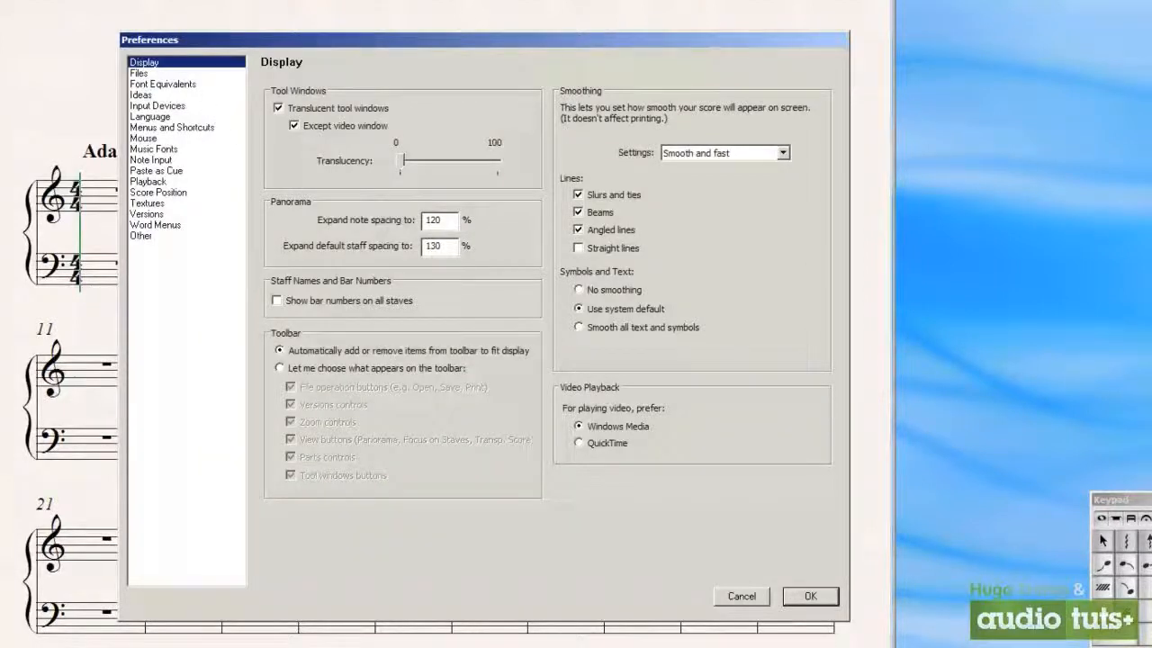
{"action": "left_click_drag", "start_coordinate": [273, 41], "coordinate": [396, 0]}
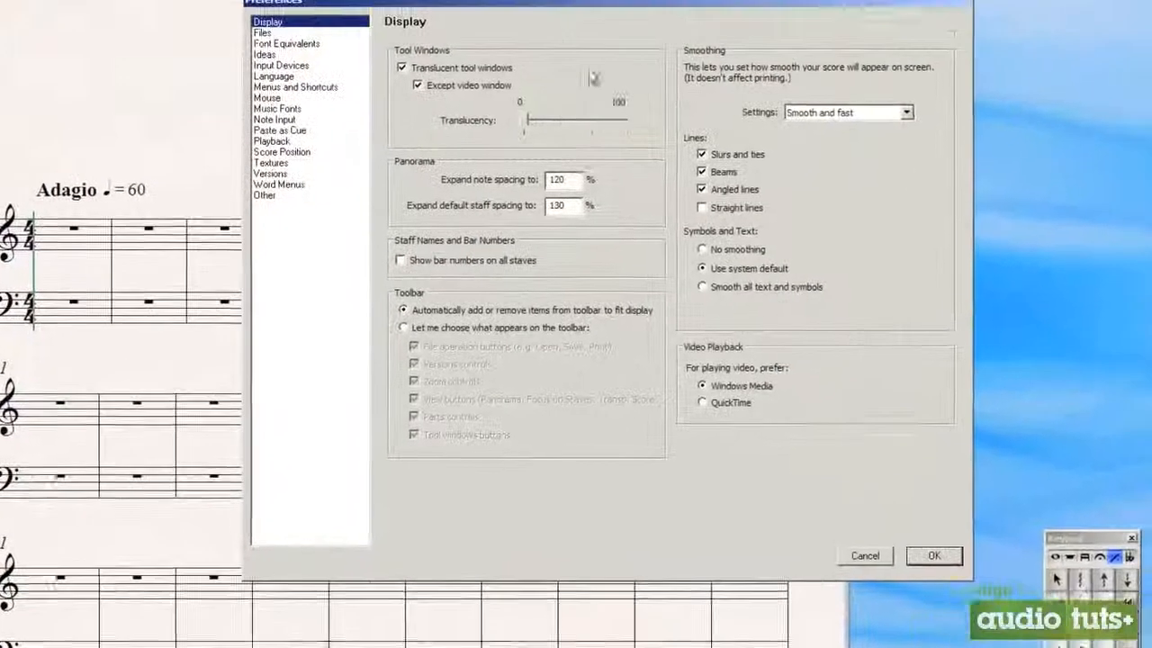
Try raising the tool windows' translucency to 100 and return it to 0
{"action": "left_click_drag", "start_coordinate": [528, 120], "coordinate": [550, 120]}
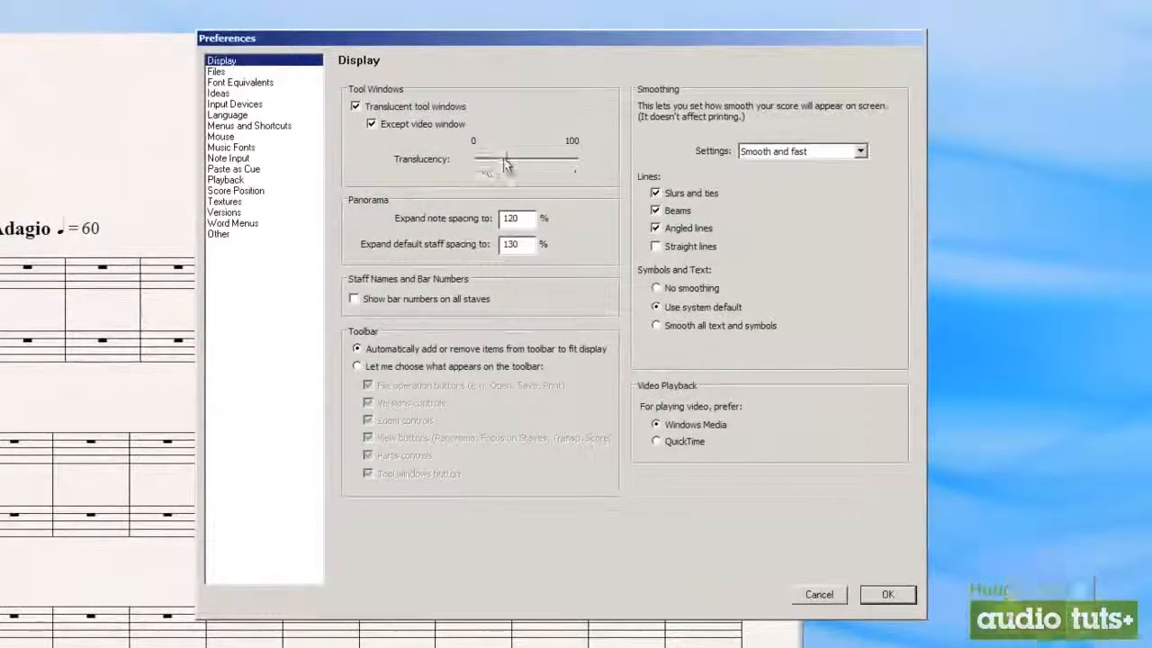
{"action": "left_click_drag", "start_coordinate": [505, 164], "coordinate": [547, 163]}
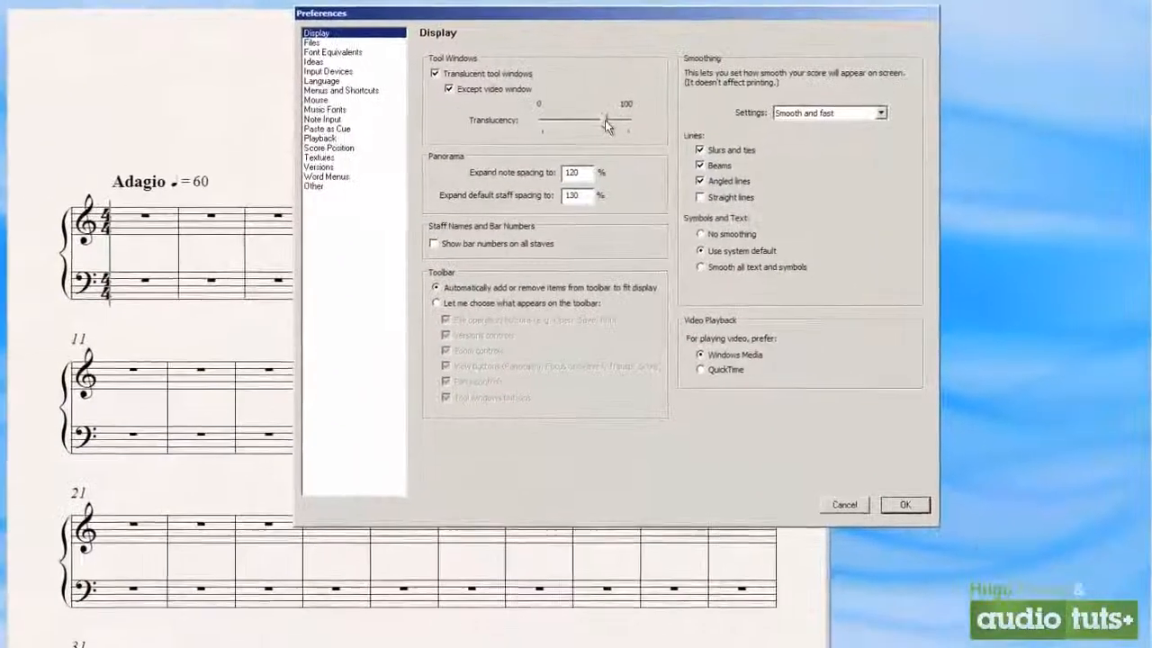
{"action": "left_click_drag", "start_coordinate": [549, 162], "coordinate": [618, 166]}
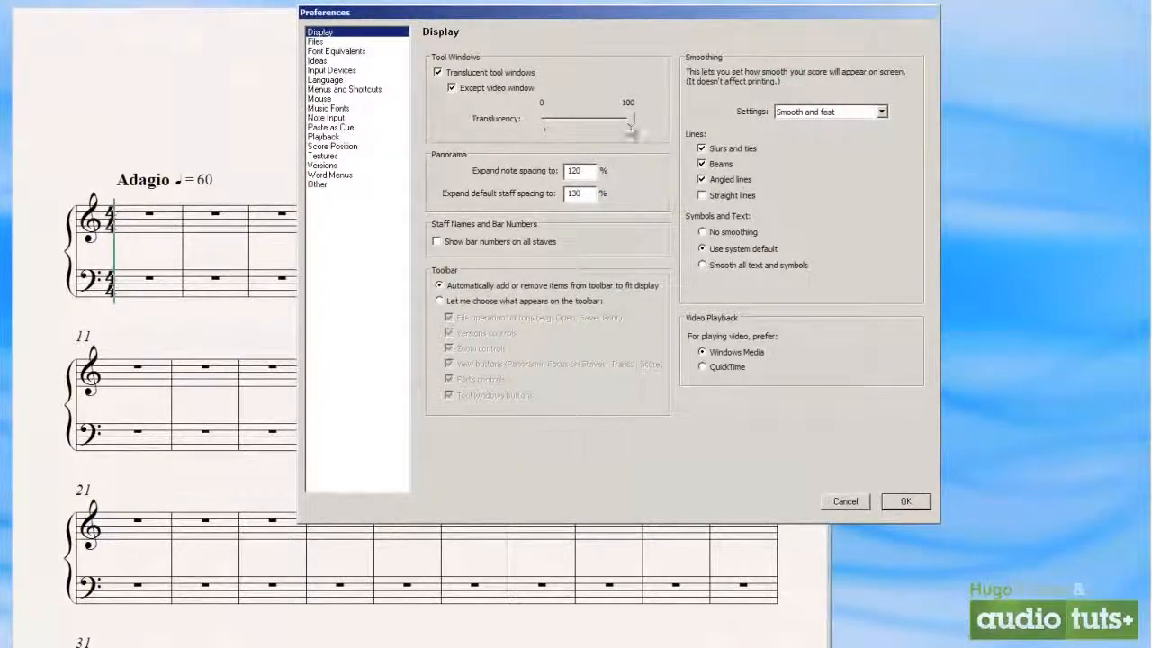
{"action": "left_click_drag", "start_coordinate": [600, 129], "coordinate": [536, 128]}
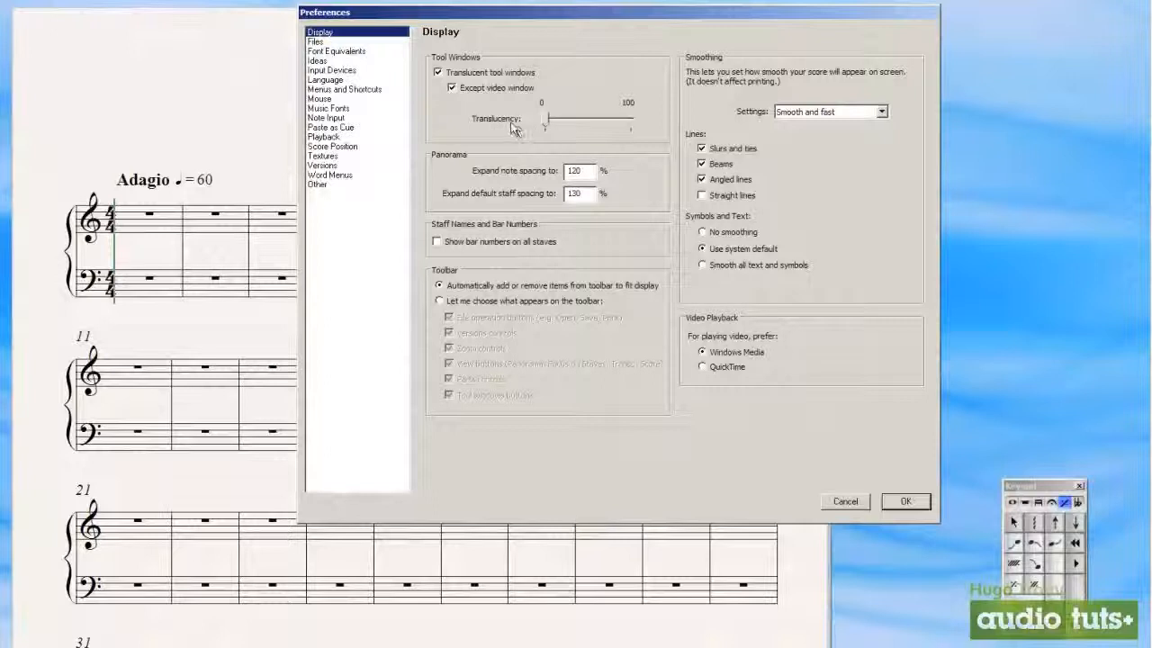
Review the Files preferences including the folder for saving scores, followed by the Font Equivalents and Ideas preferences
{"action": "left_click_drag", "start_coordinate": [381, 14], "coordinate": [301, 54]}
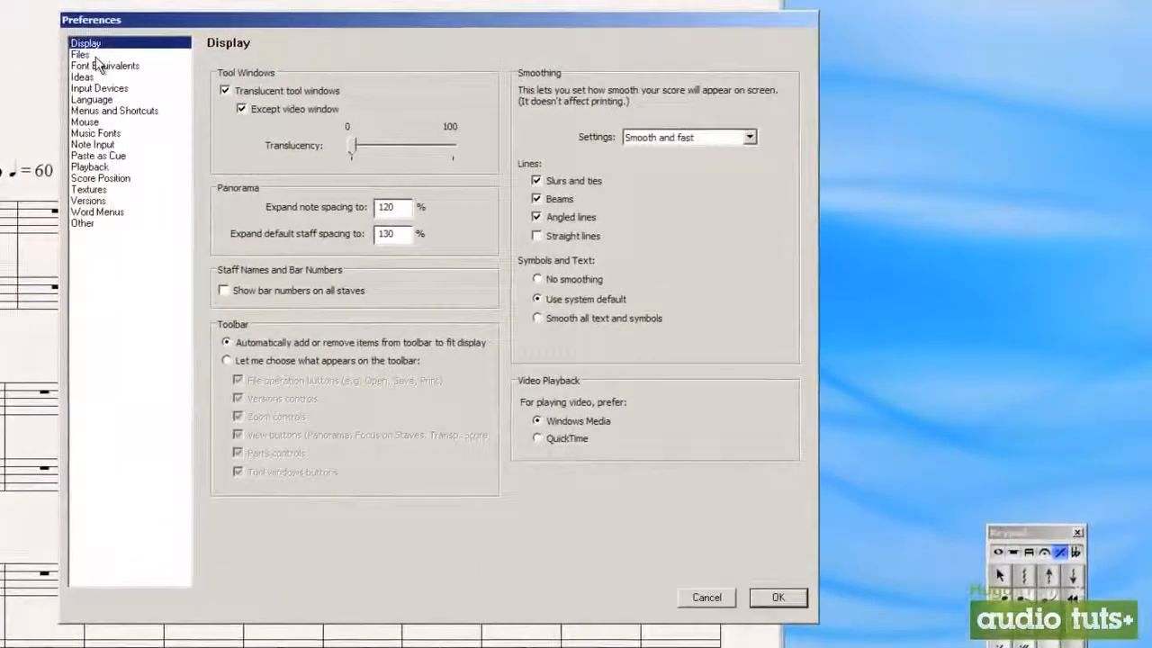
{"action": "left_click", "coordinate": [97, 55]}
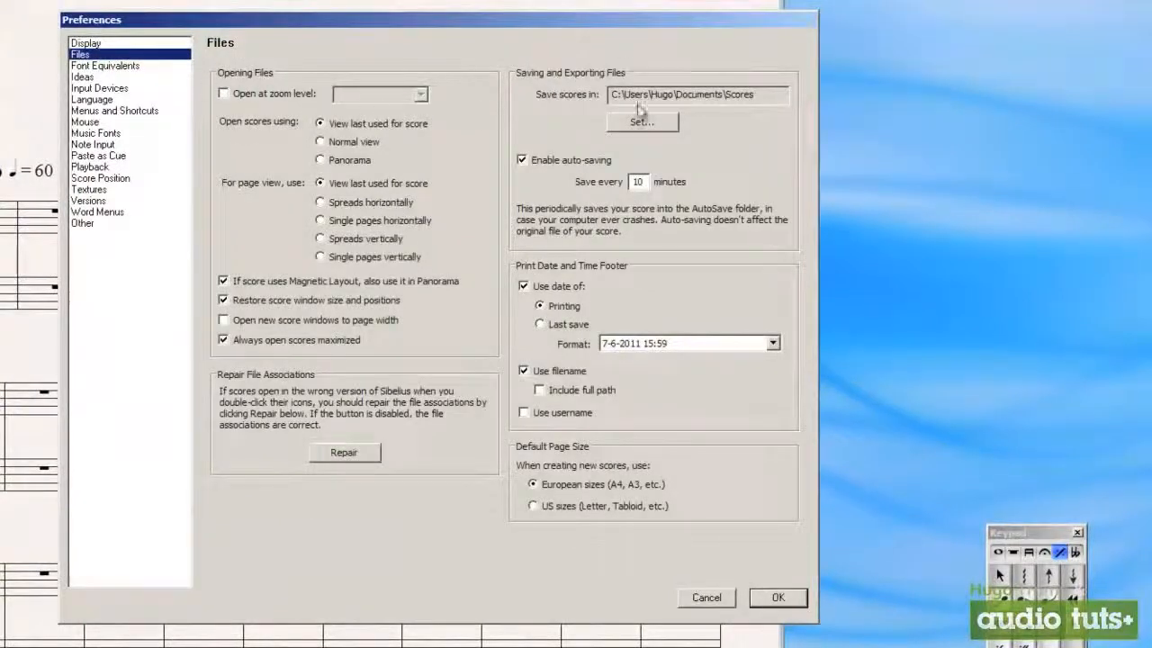
{"action": "double_click", "coordinate": [773, 99]}
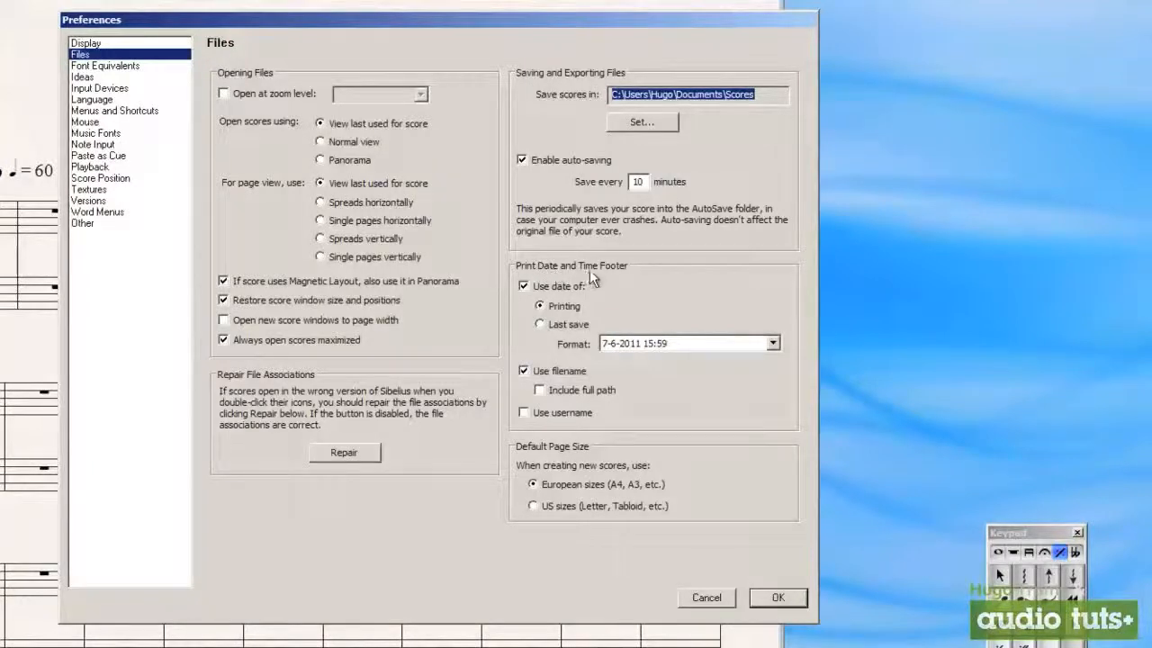
{"action": "left_click", "coordinate": [128, 67]}
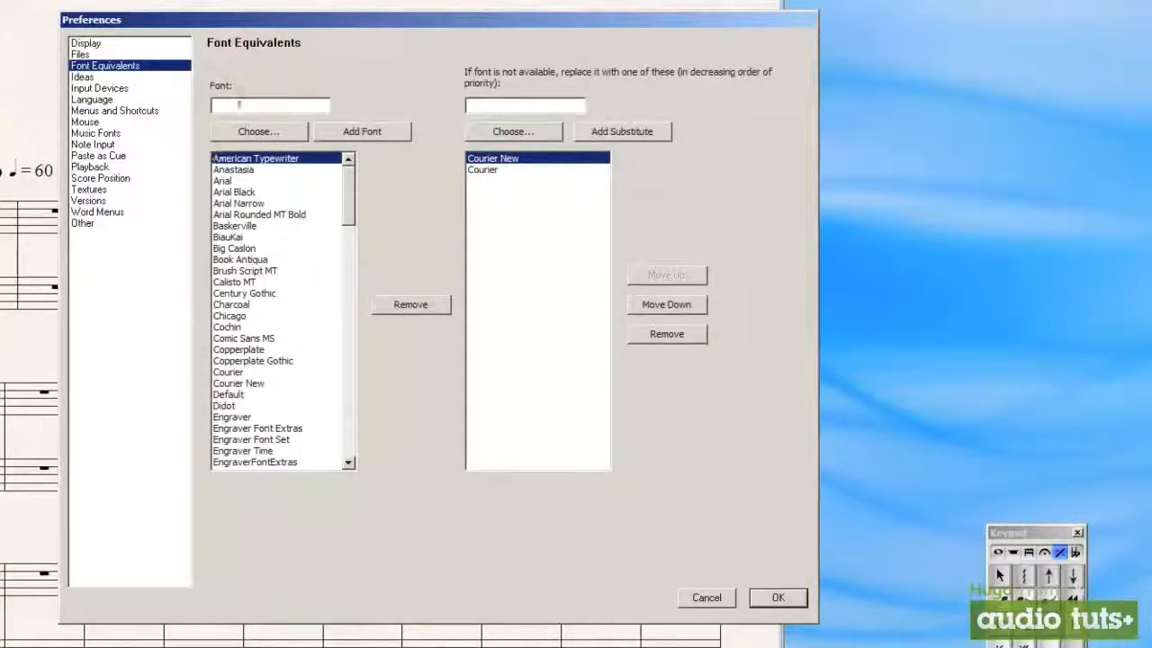
{"action": "left_click", "coordinate": [98, 78]}
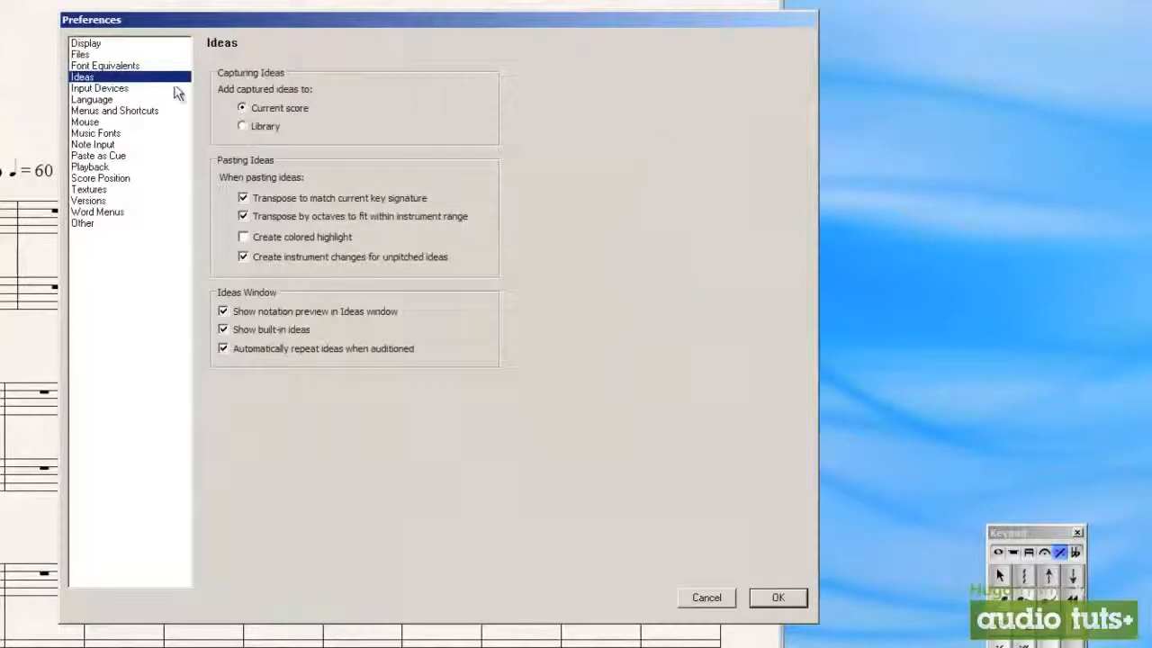
Show the Input Devices preferences, select the USB ProKeys 88 keyboard and search for new input devices
{"action": "left_click", "coordinate": [145, 90]}
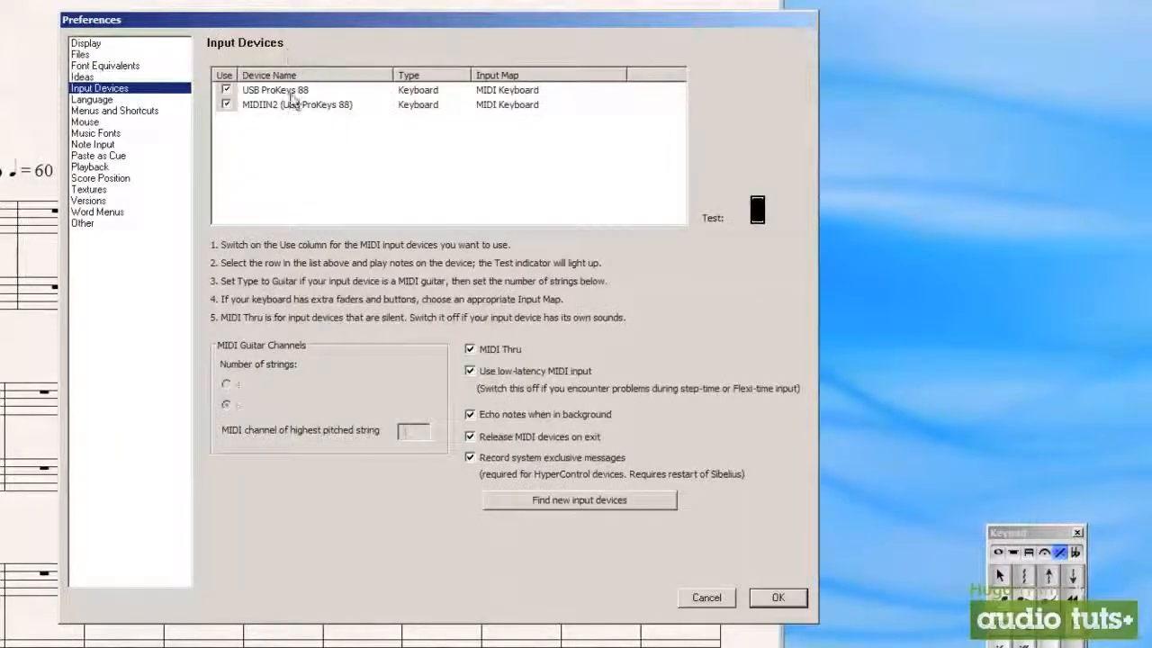
{"action": "left_click", "coordinate": [292, 91]}
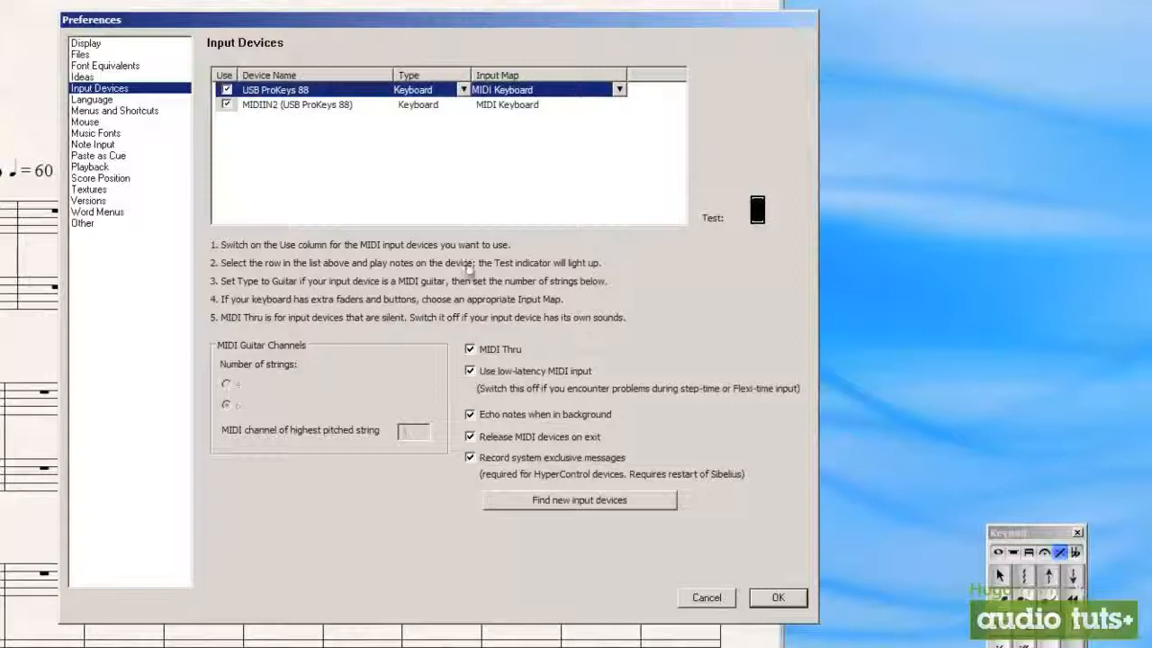
{"action": "left_click", "coordinate": [594, 503]}
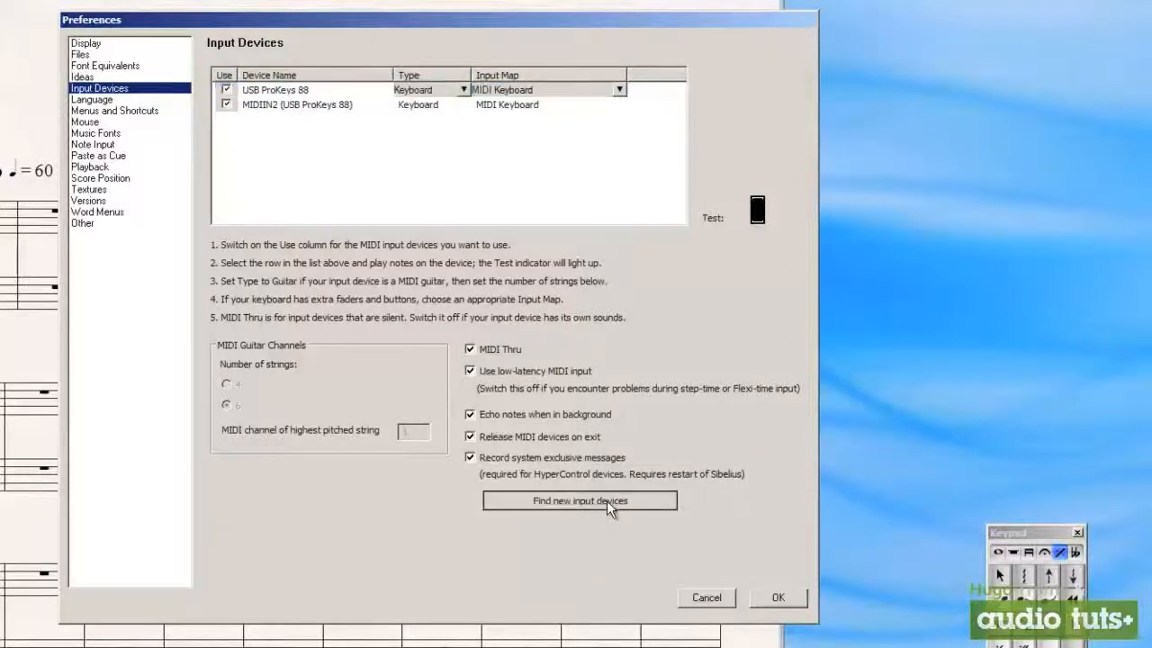
Try the Guitar type for the USB ProKeys 88, restore Keyboard, and browse its input maps without choosing another
{"action": "left_click", "coordinate": [333, 93]}
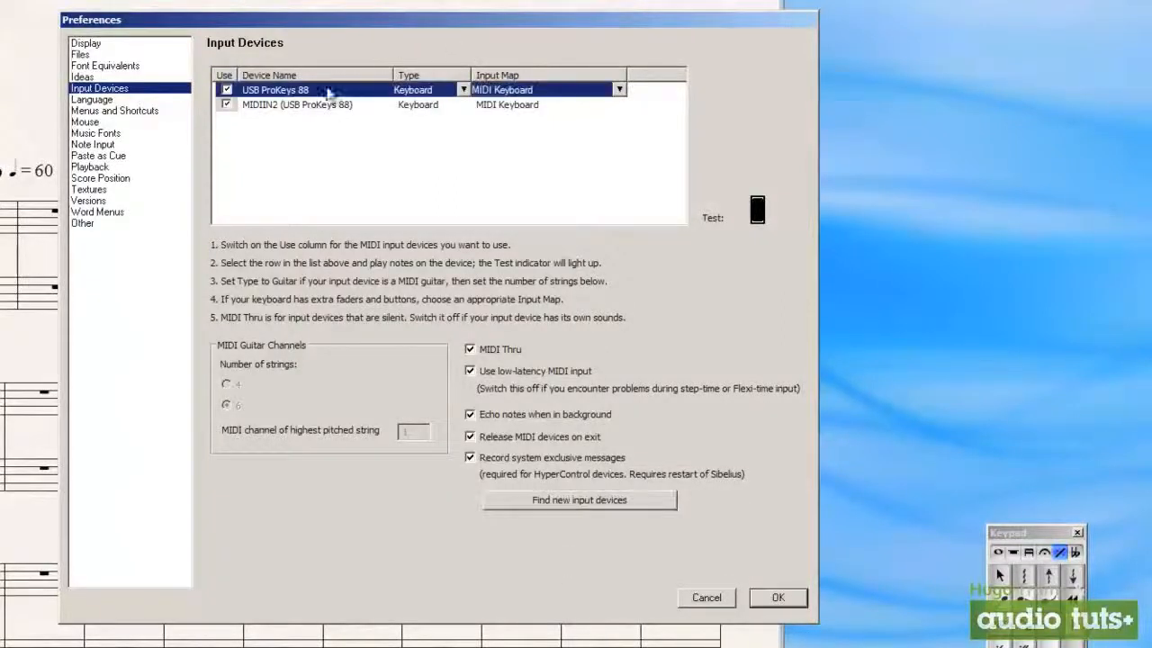
{"action": "left_click", "coordinate": [463, 90]}
{"action": "left_click", "coordinate": [450, 118]}
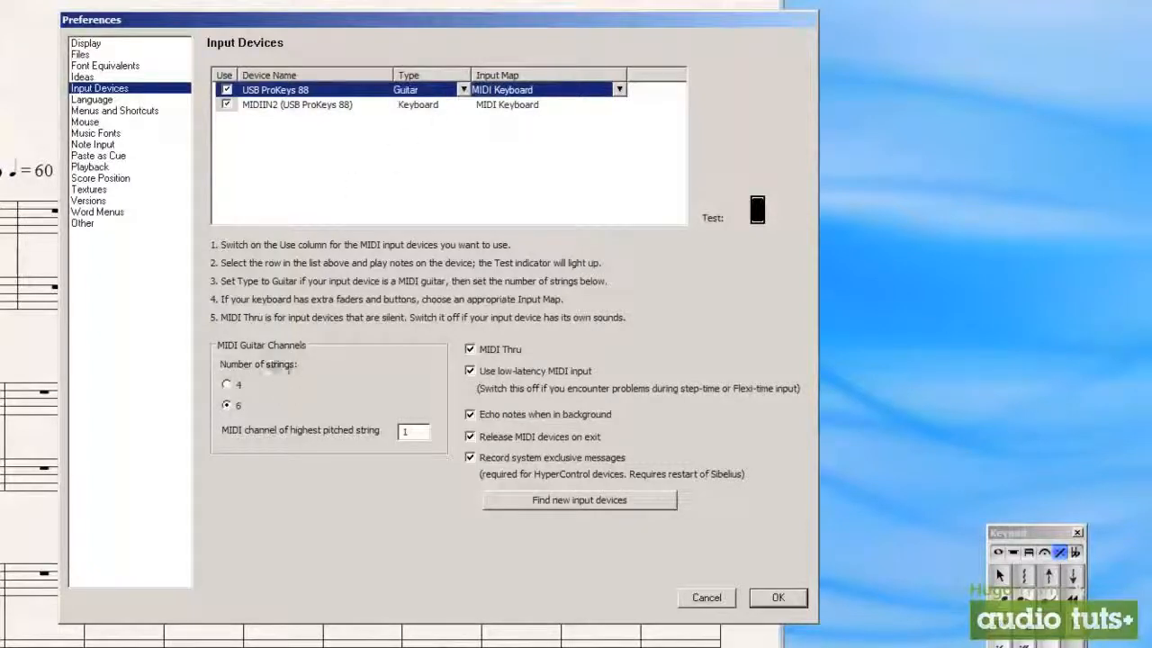
{"action": "left_click", "coordinate": [463, 90]}
{"action": "left_click", "coordinate": [450, 105]}
{"action": "left_click", "coordinate": [619, 90]}
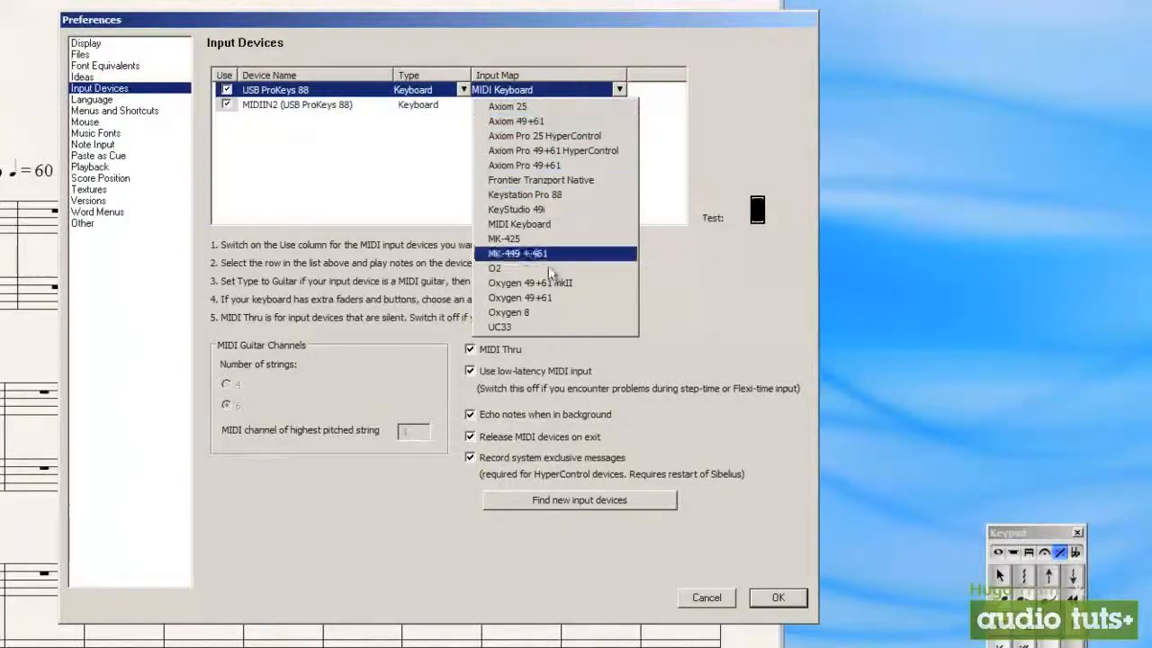
{"action": "left_click", "coordinate": [376, 171]}
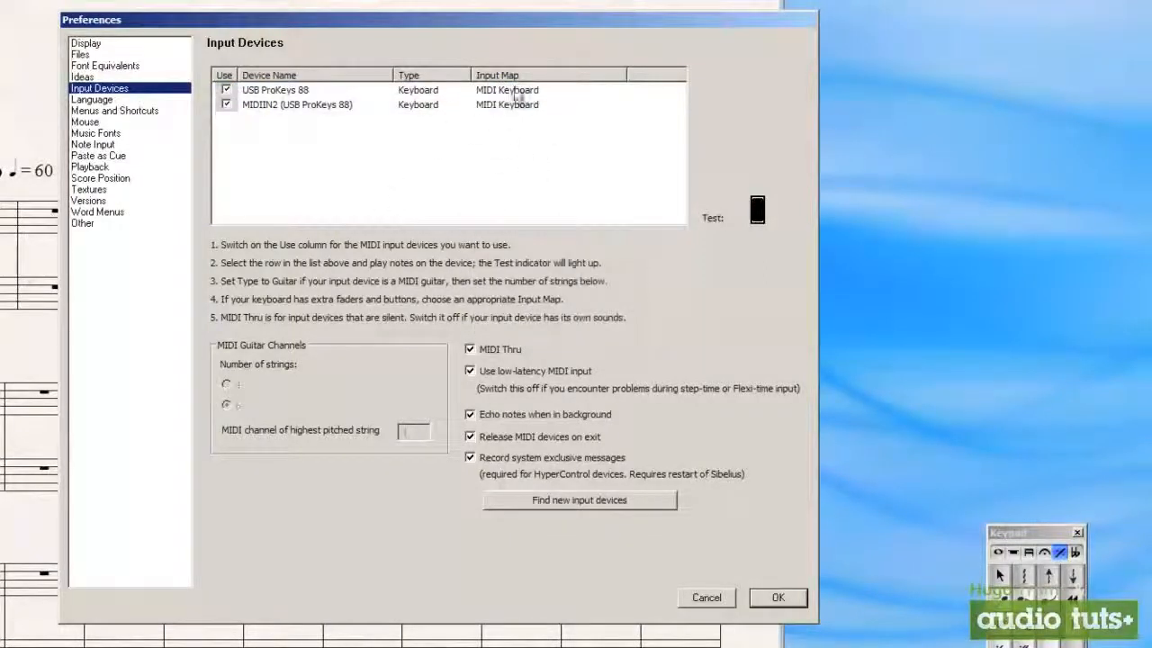
{"action": "left_click", "coordinate": [509, 91]}
{"action": "left_click", "coordinate": [379, 170]}
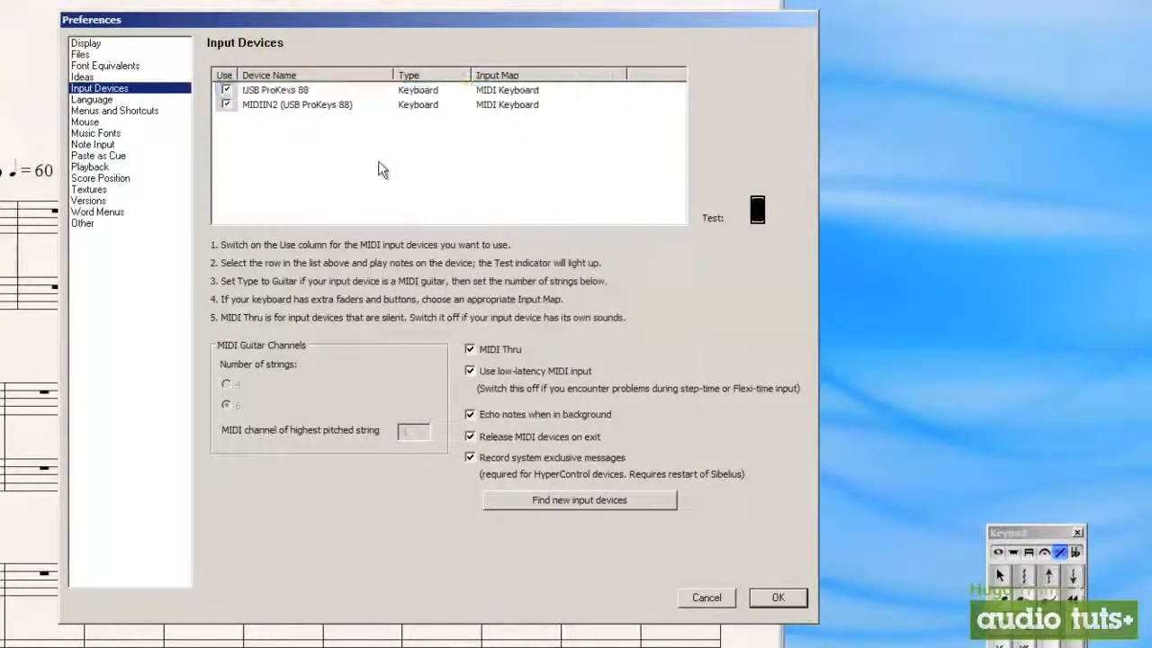
Try setting the application language manually in the Language preferences, look through the available languages, and restore automatic detection
{"action": "left_click", "coordinate": [162, 100]}
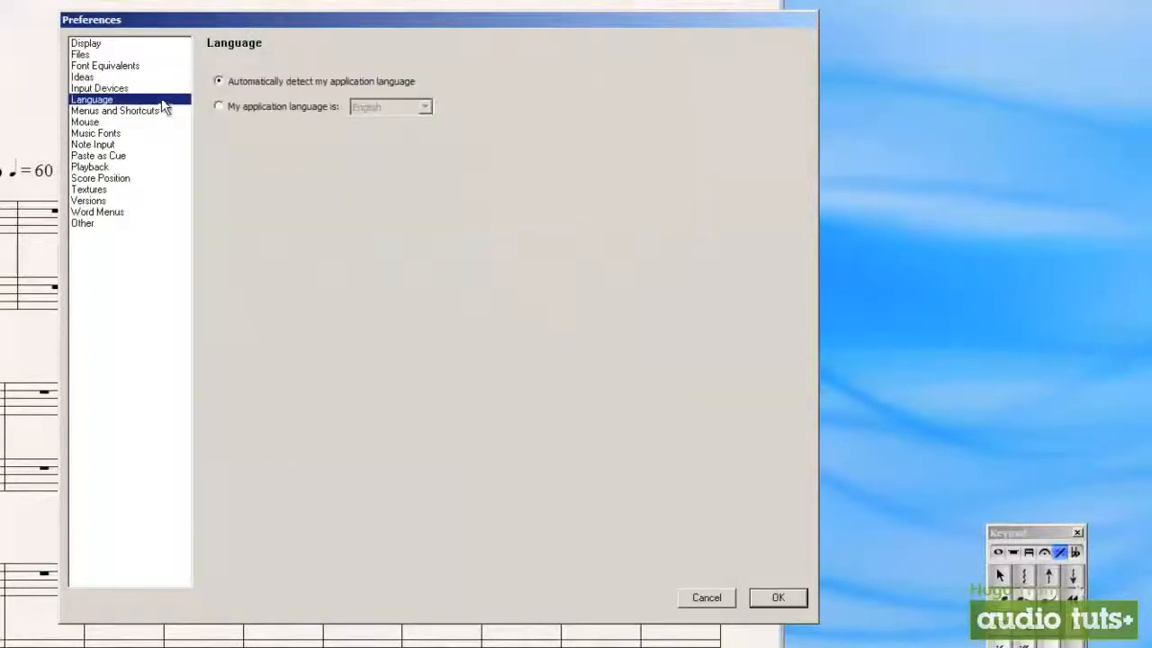
{"action": "left_click", "coordinate": [275, 108]}
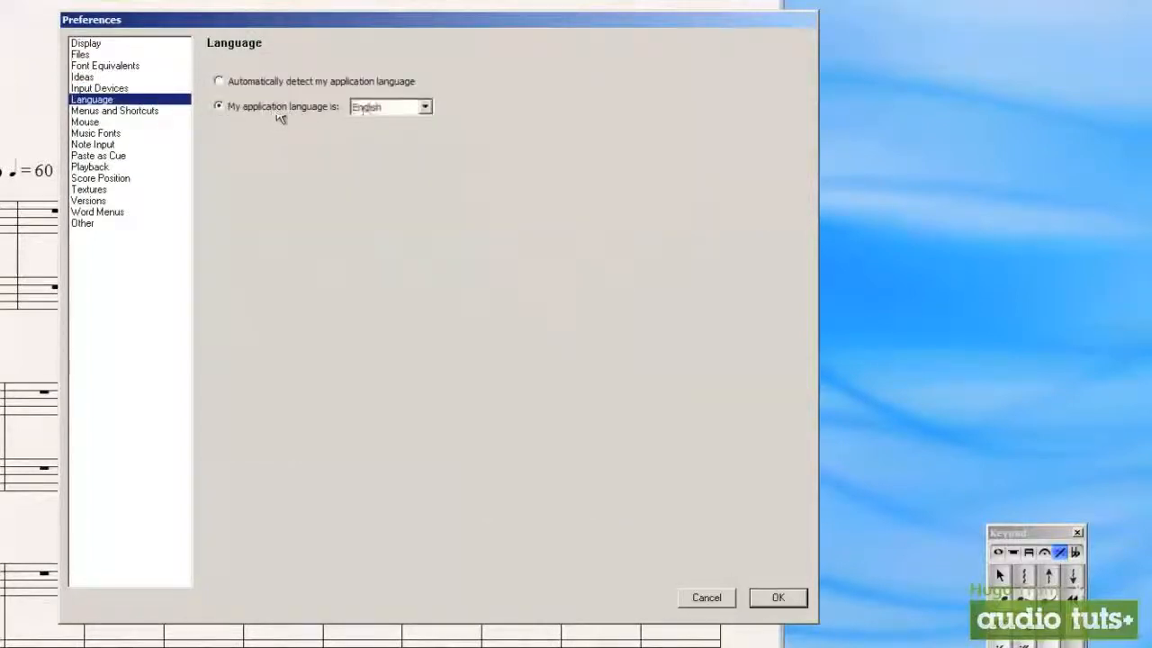
{"action": "left_click", "coordinate": [426, 108]}
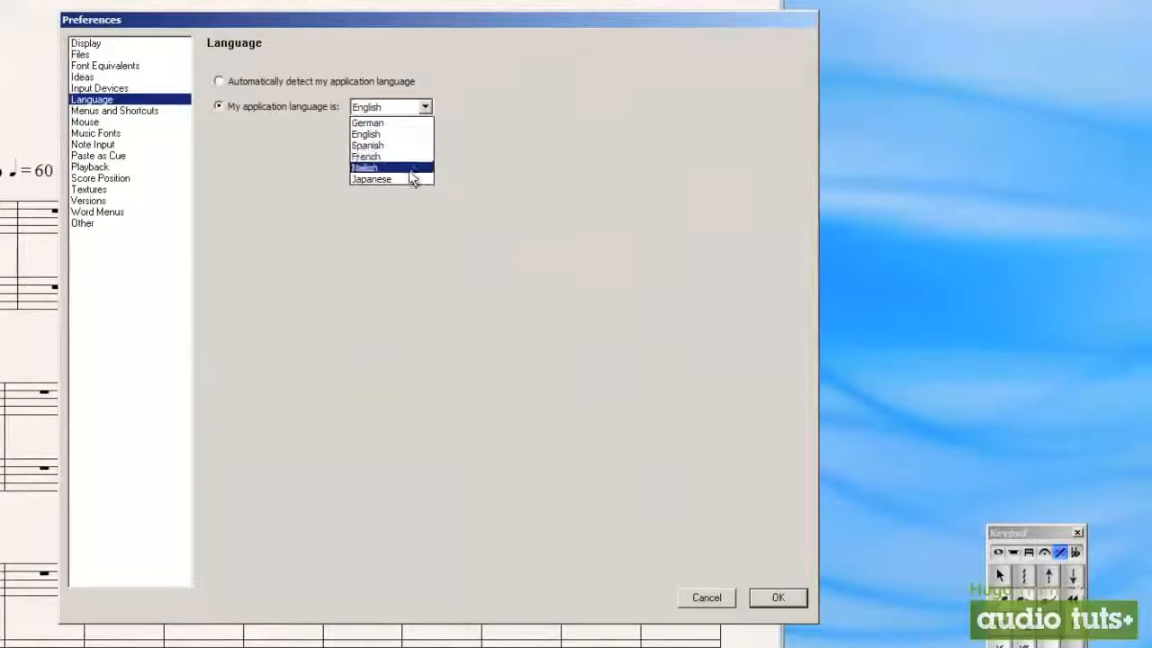
{"action": "left_click", "coordinate": [420, 111]}
{"action": "left_click", "coordinate": [294, 83]}
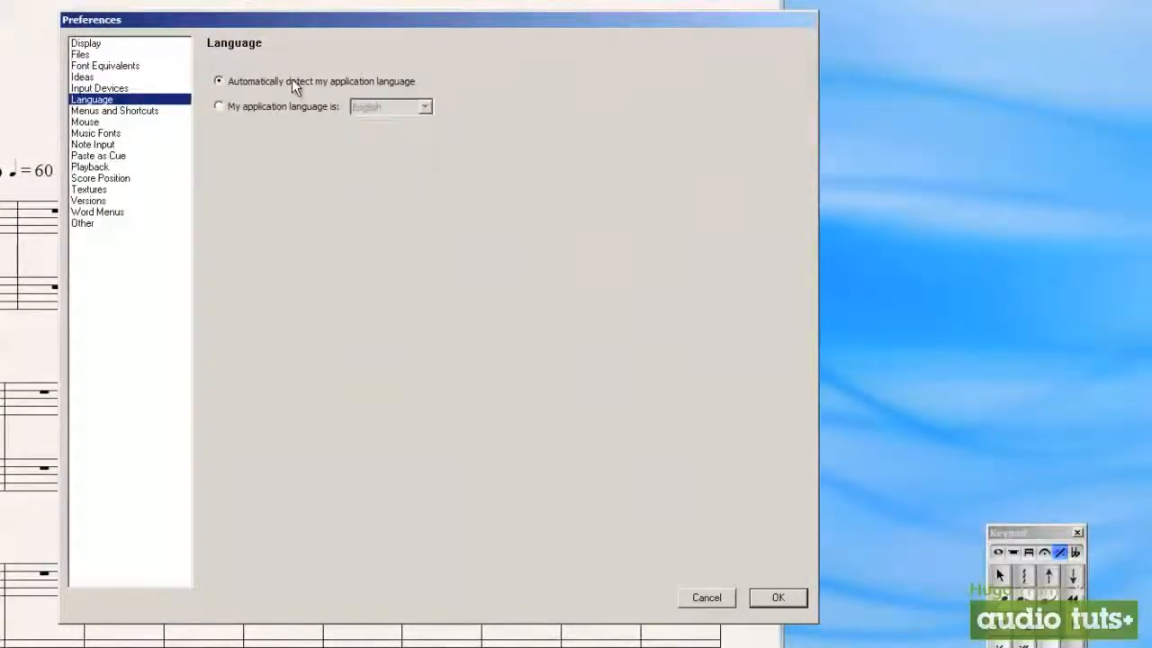
Review the Menus and Shortcuts, Mouse and Music Fonts preferences
{"action": "left_click", "coordinate": [123, 112]}
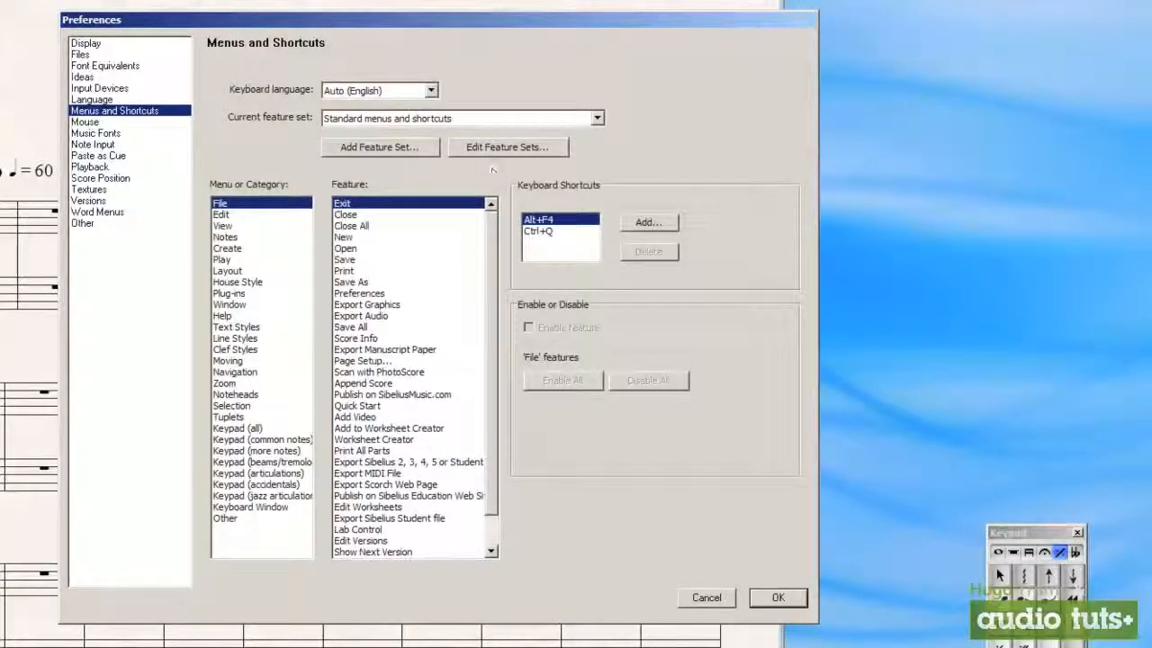
{"action": "left_click", "coordinate": [144, 123]}
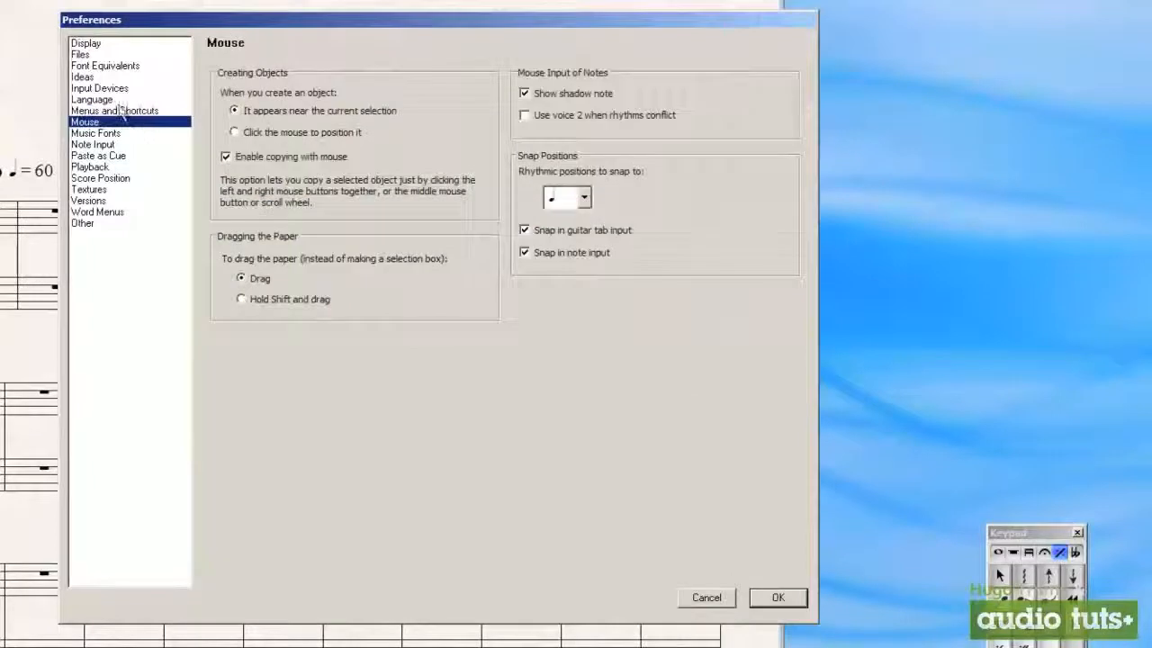
{"action": "left_click", "coordinate": [107, 134]}
In the Note Input preferences, try the Loose extreme of step-time chord accuracy, and set it fully to Tight
{"action": "left_click", "coordinate": [112, 144]}
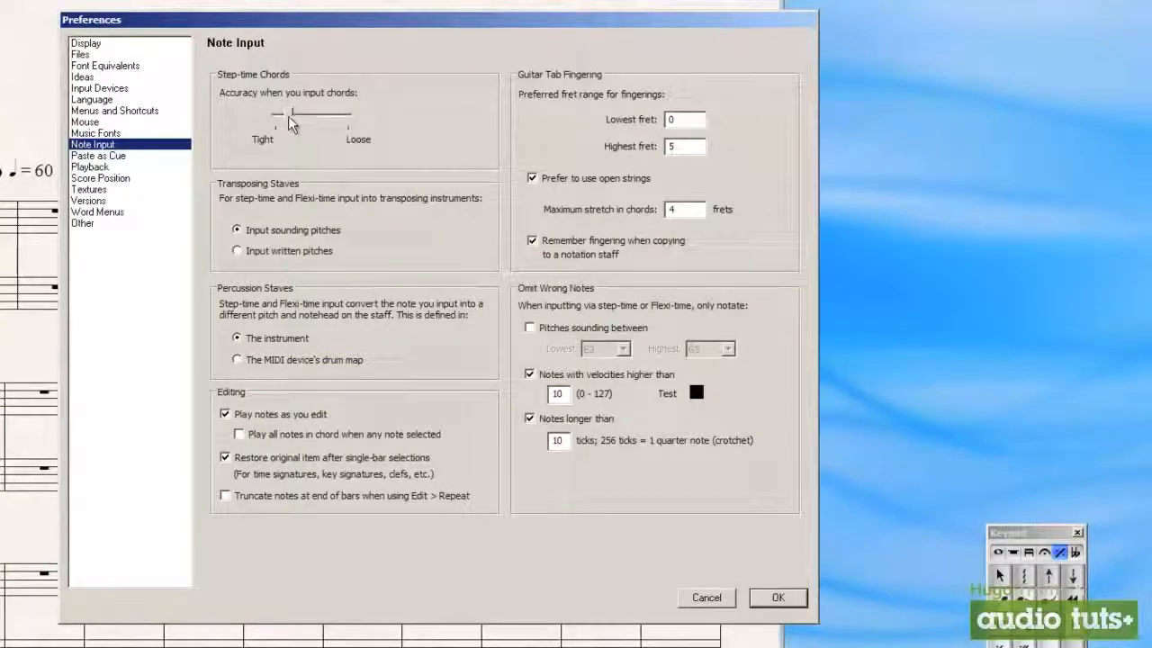
{"action": "left_click_drag", "start_coordinate": [290, 123], "coordinate": [353, 117]}
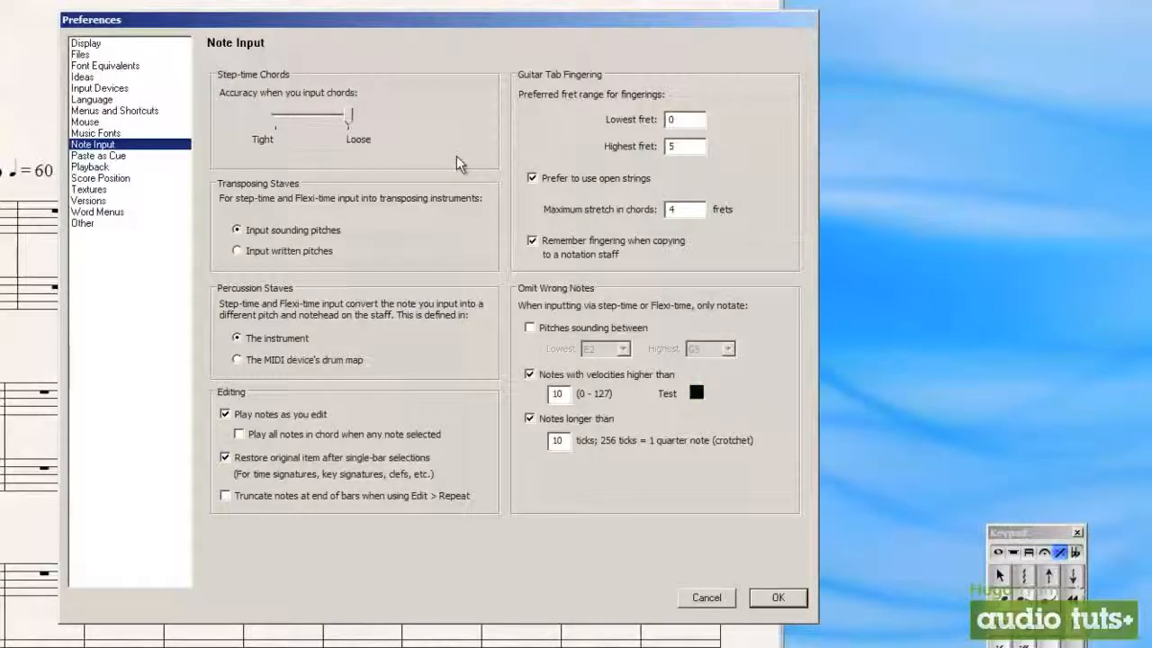
{"action": "left_click_drag", "start_coordinate": [348, 122], "coordinate": [252, 148]}
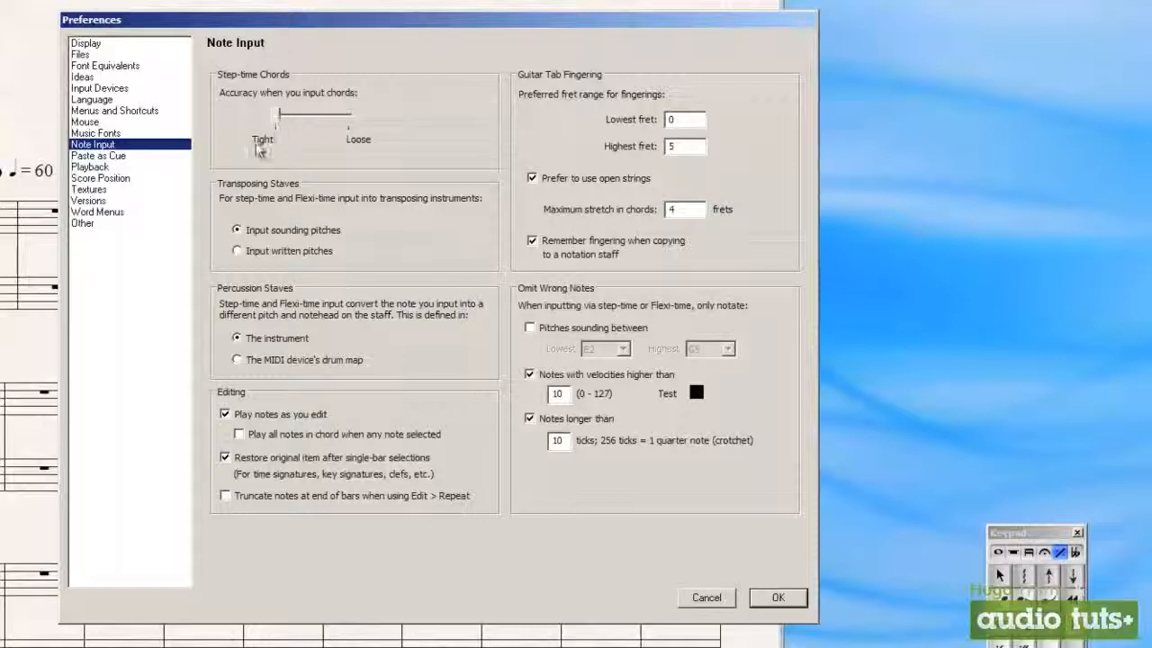
{"action": "left_click_drag", "start_coordinate": [279, 124], "coordinate": [235, 123]}
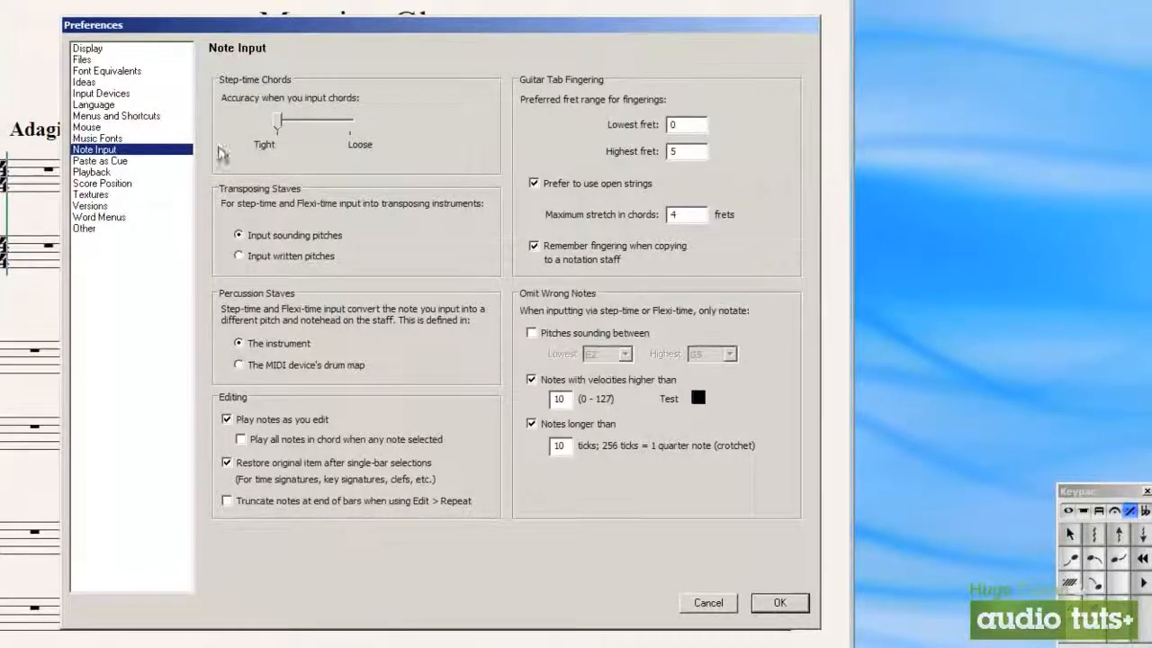
Review the Paste as Cue and Playback preferences, try enabling a default playback configuration at startup, and switch that option off again
{"action": "left_click", "coordinate": [124, 162]}
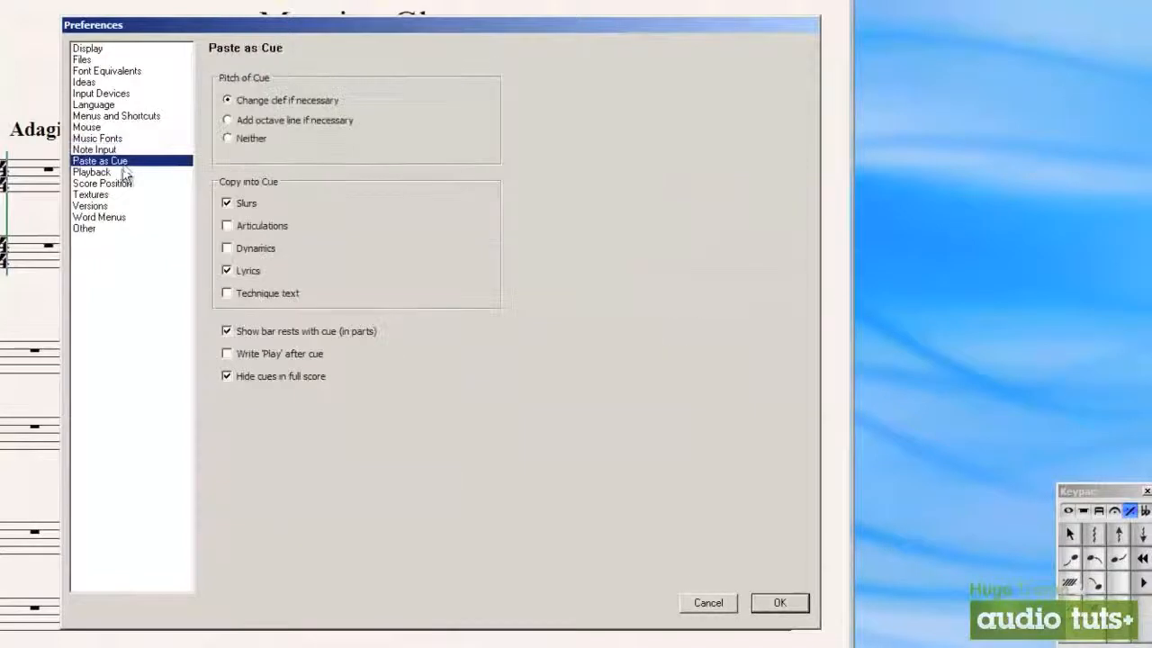
{"action": "left_click", "coordinate": [124, 173]}
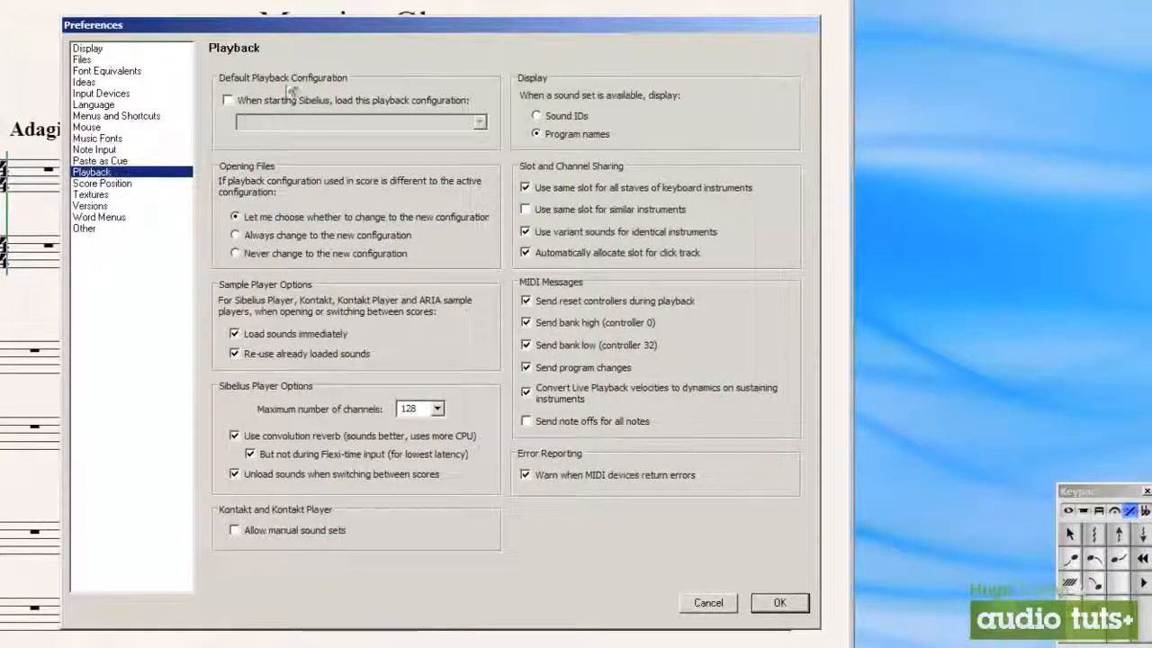
{"action": "left_click", "coordinate": [289, 102]}
{"action": "left_click", "coordinate": [324, 123]}
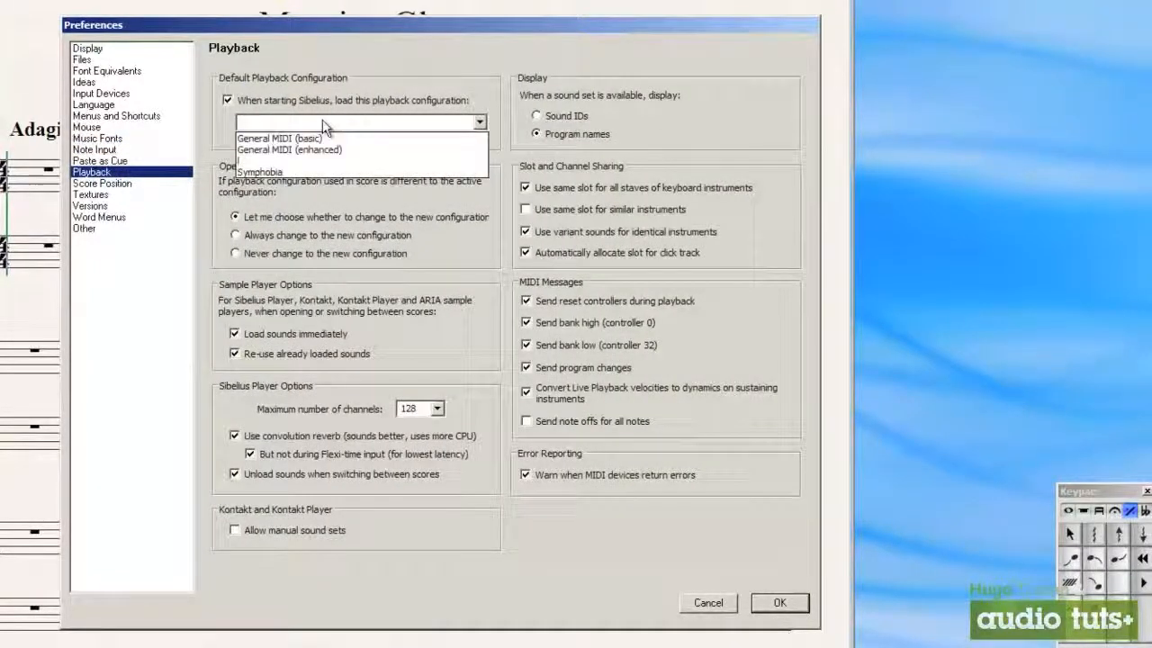
{"action": "left_click", "coordinate": [306, 123]}
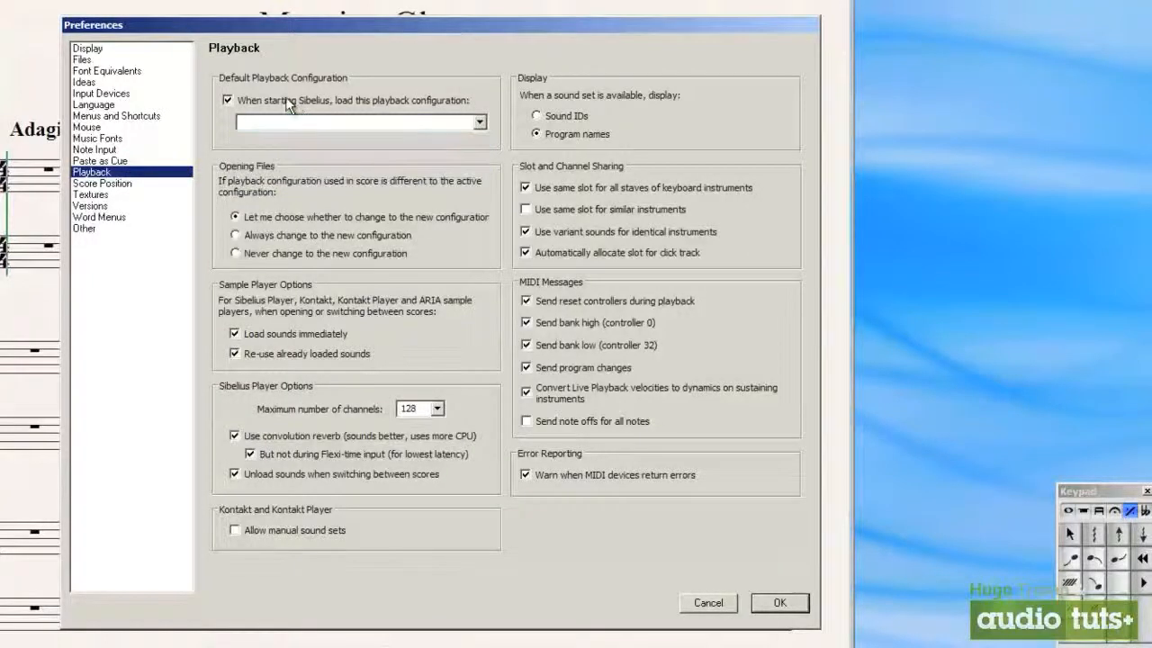
{"action": "left_click", "coordinate": [227, 100]}
Review the Score Position, Textures, Word Menus, Other and Display preferences, and accept the preferences
{"action": "left_click", "coordinate": [142, 184]}
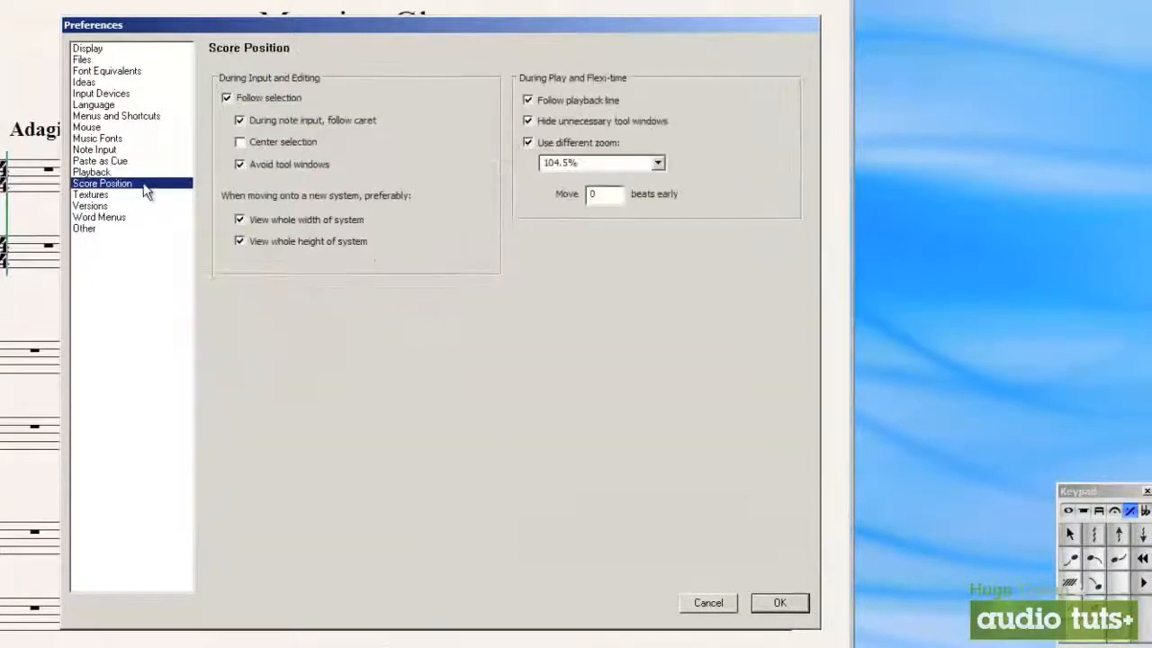
{"action": "left_click", "coordinate": [113, 195]}
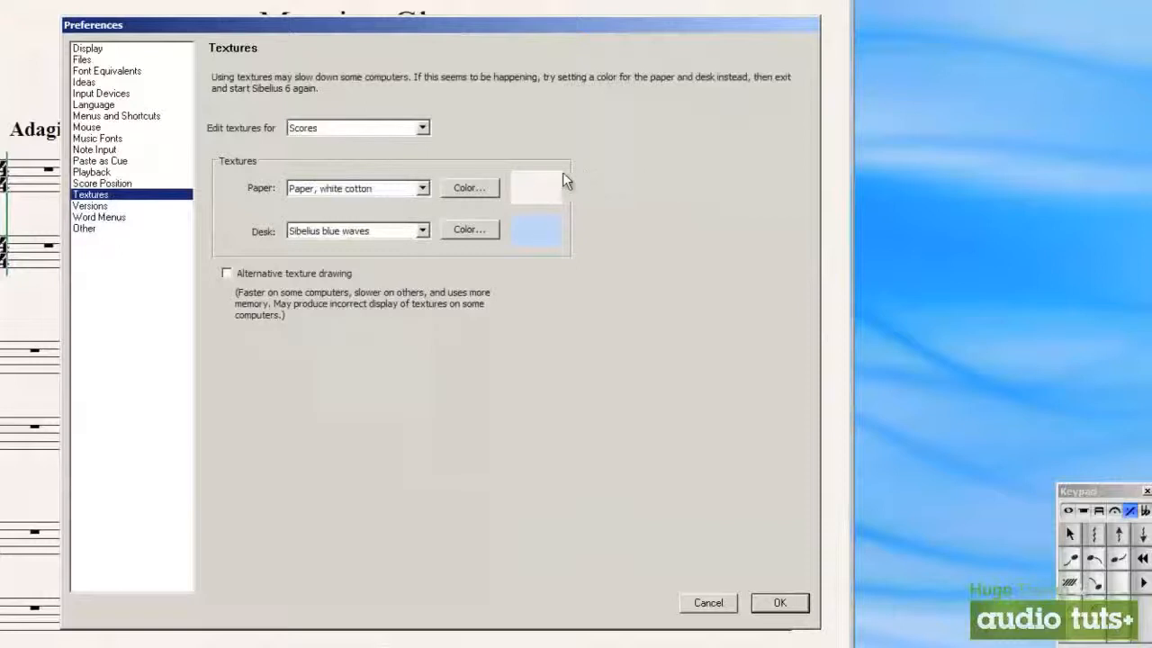
{"action": "left_click", "coordinate": [113, 219]}
{"action": "left_click", "coordinate": [105, 228]}
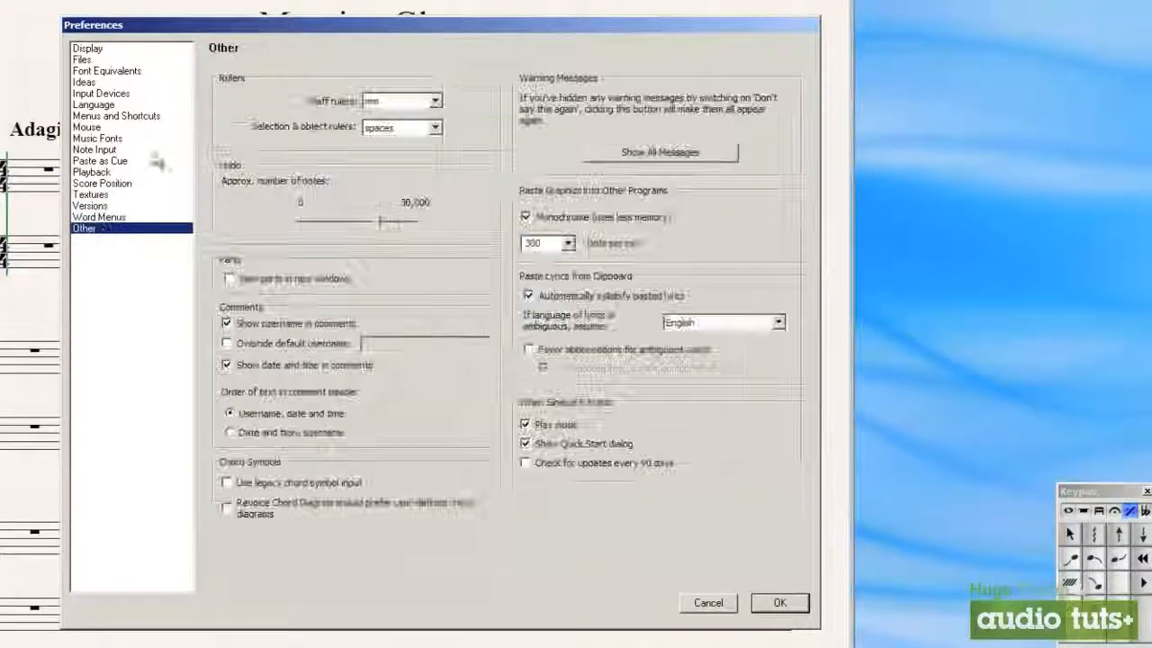
{"action": "left_click", "coordinate": [106, 49]}
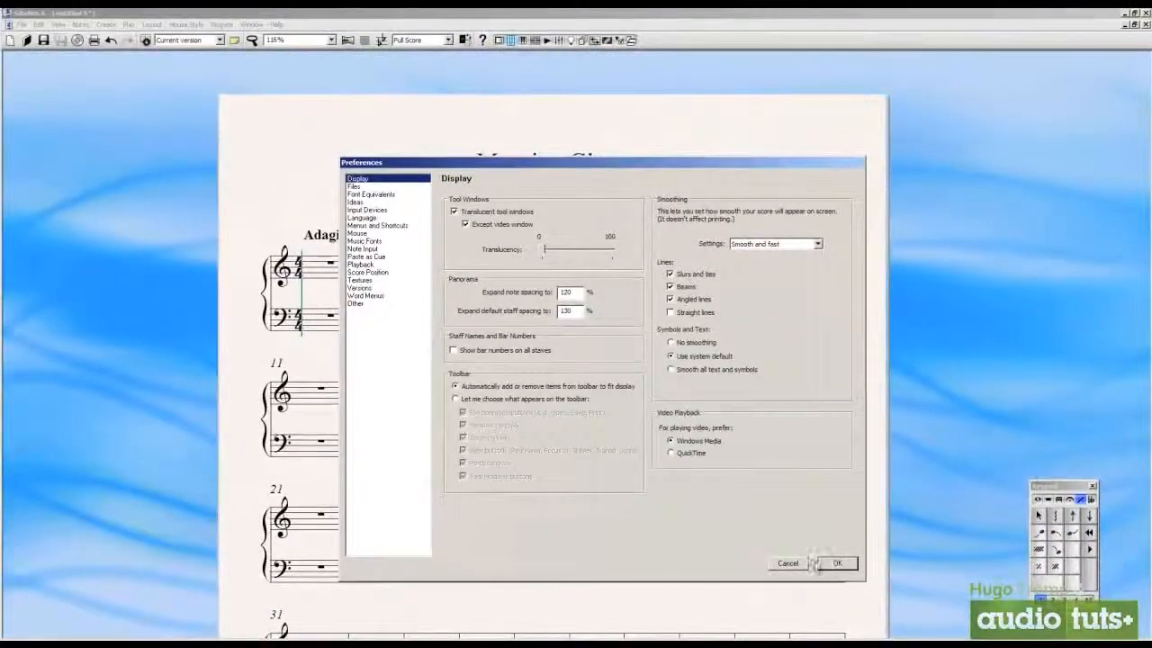
{"action": "left_click", "coordinate": [836, 565]}
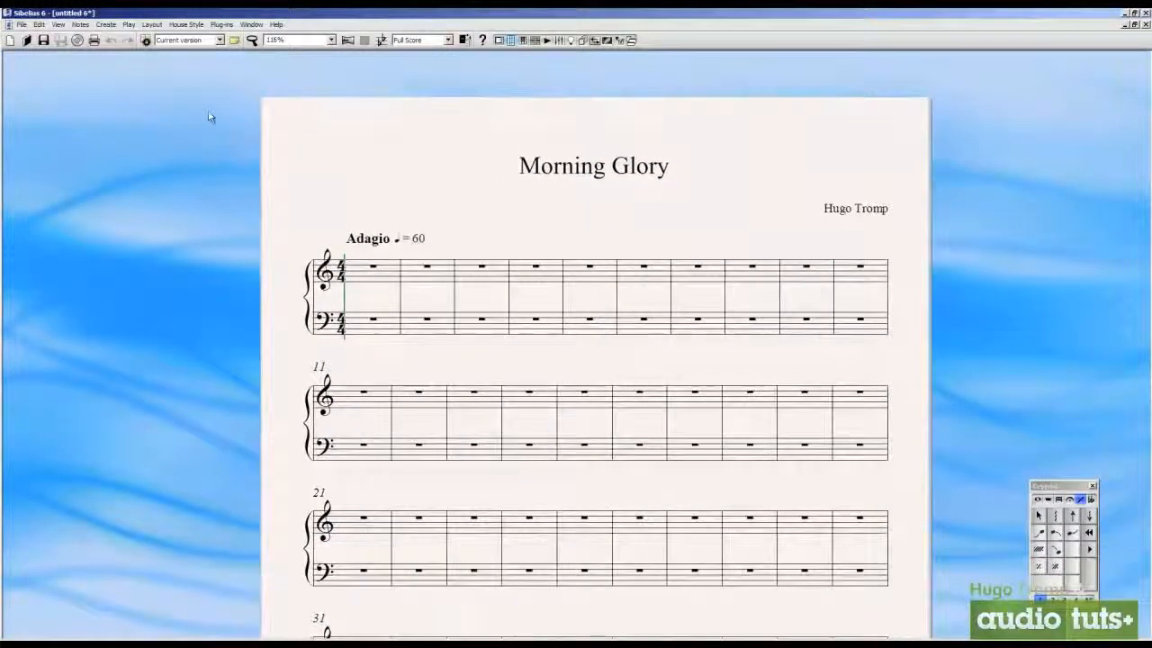
Show the playback devices and choose the Symphobia configuration, cancelling the Kontakt 4 sample loading
{"action": "left_click", "coordinate": [128, 25]}
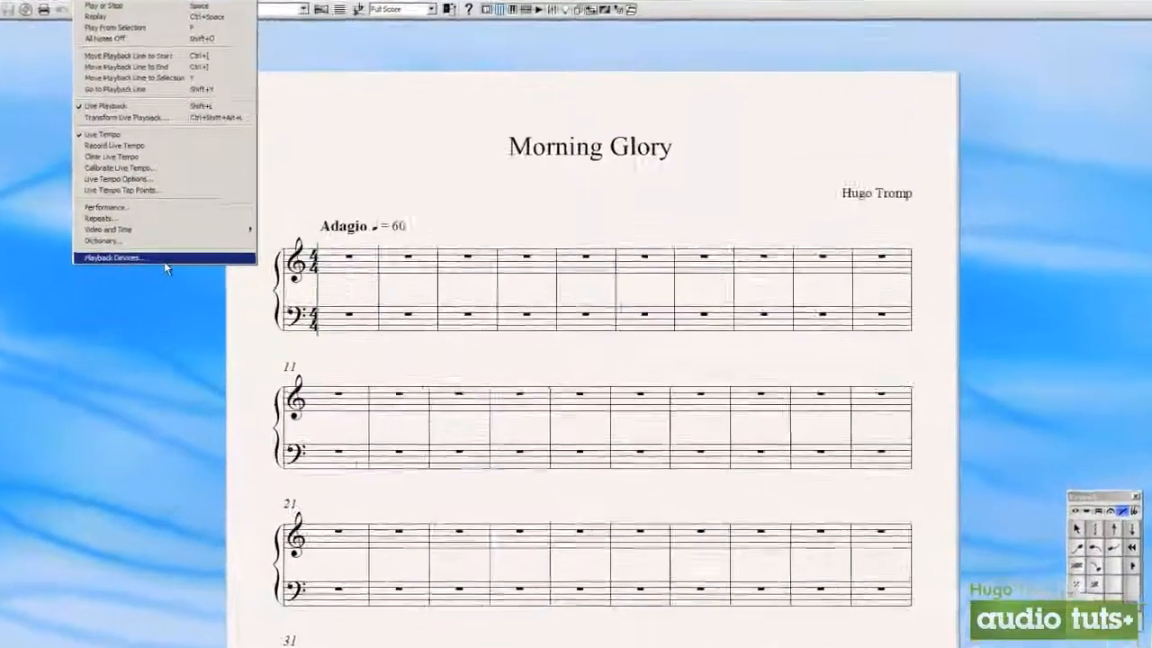
{"action": "left_click", "coordinate": [180, 269]}
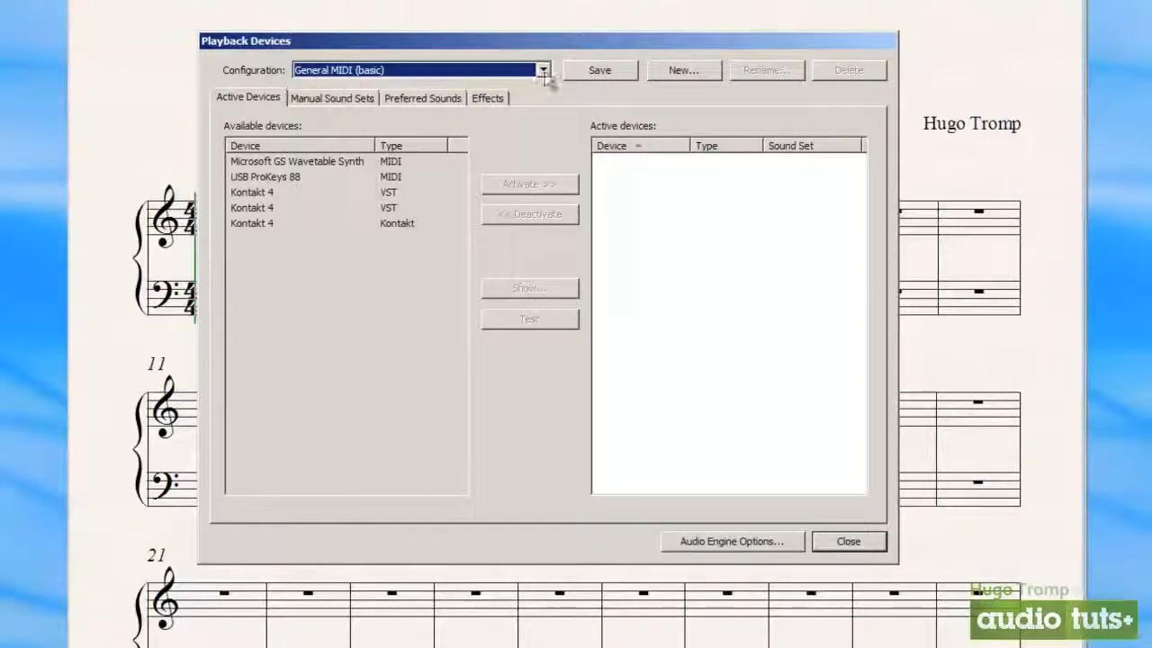
{"action": "left_click", "coordinate": [544, 69]}
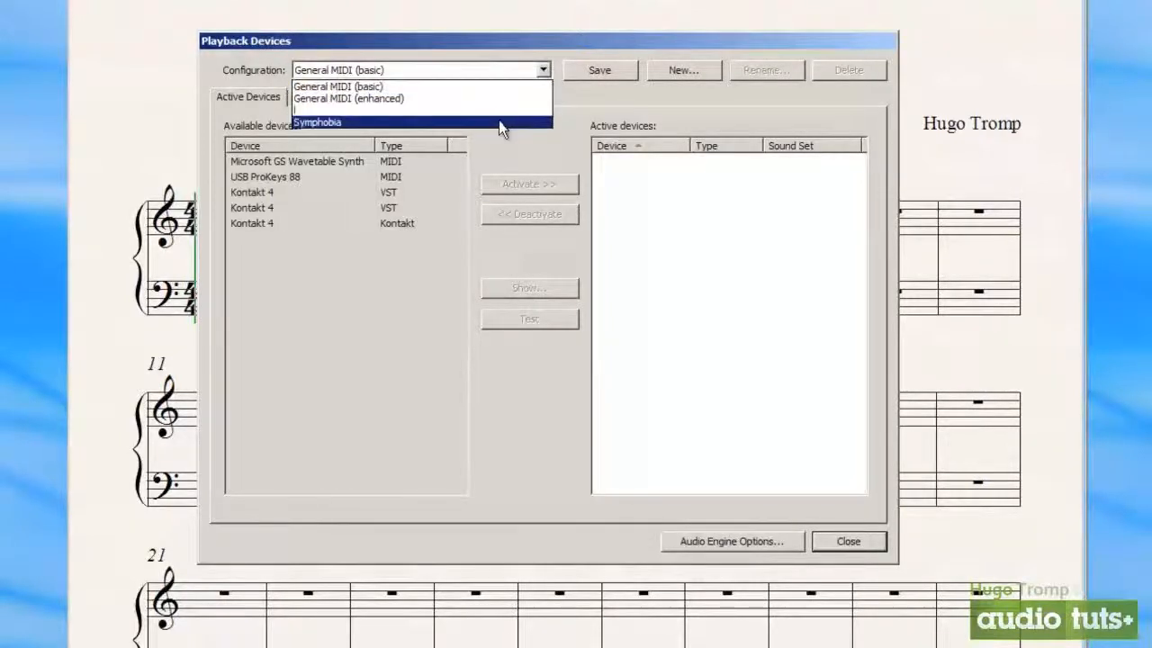
{"action": "left_click", "coordinate": [499, 121]}
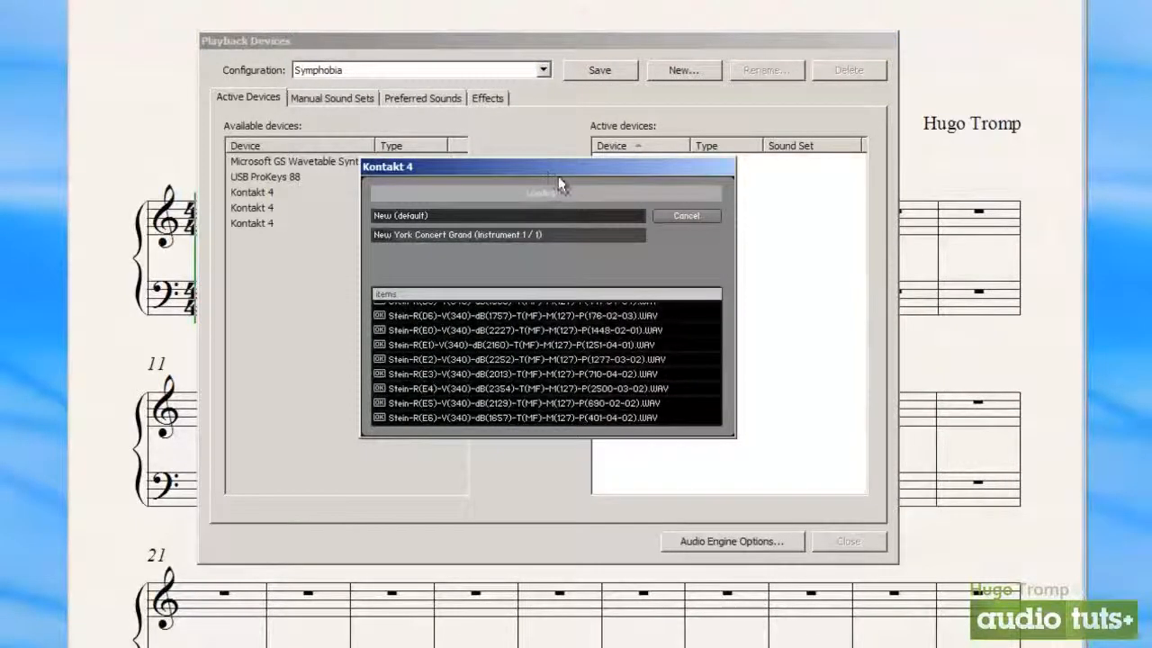
{"action": "left_click", "coordinate": [684, 214]}
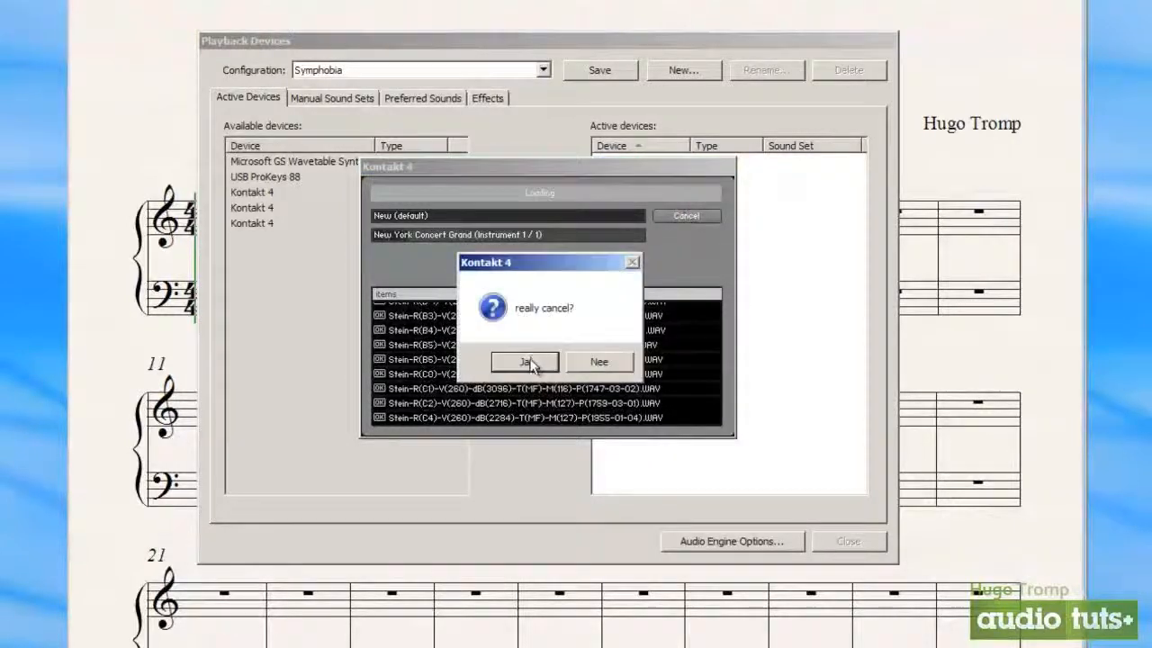
{"action": "left_click", "coordinate": [527, 362]}
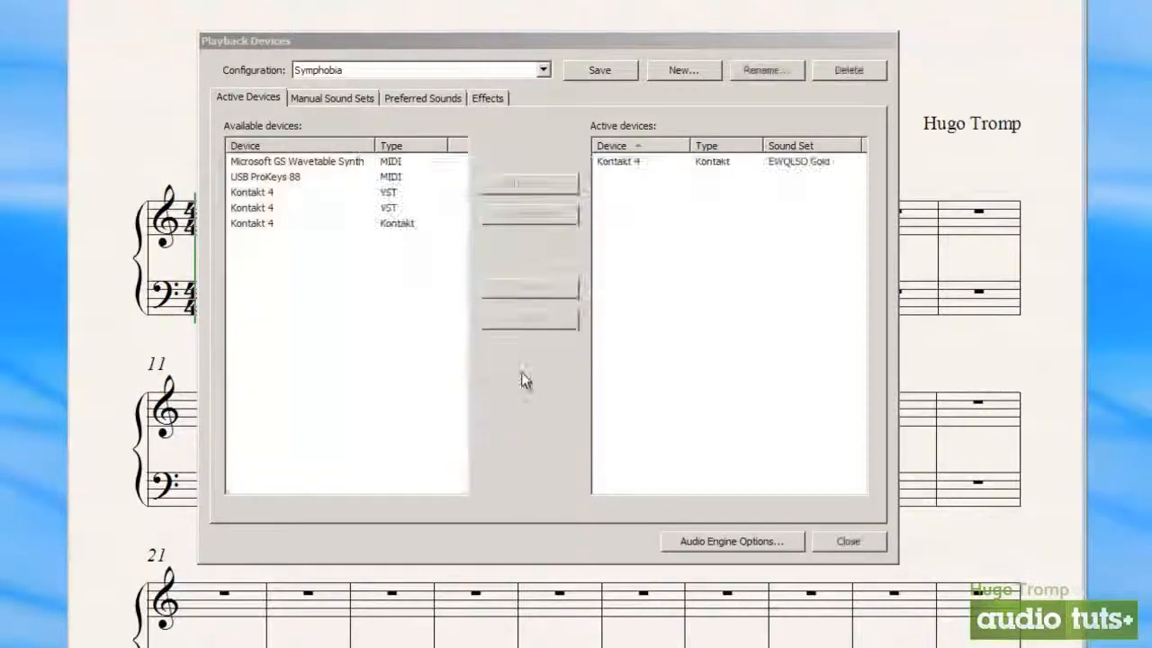
Examine the active Kontakt 4 device and its sound set, moving the Playback Devices dialog aside and back over the score
{"action": "left_click", "coordinate": [702, 160]}
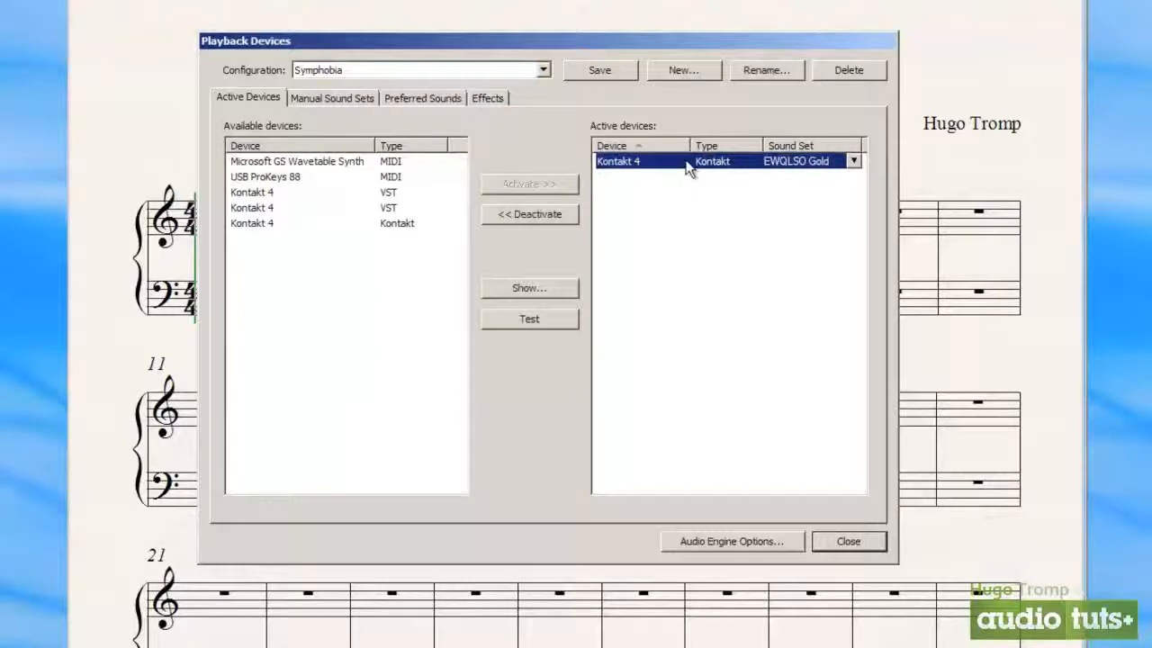
{"action": "left_click_drag", "start_coordinate": [434, 54], "coordinate": [909, 51]}
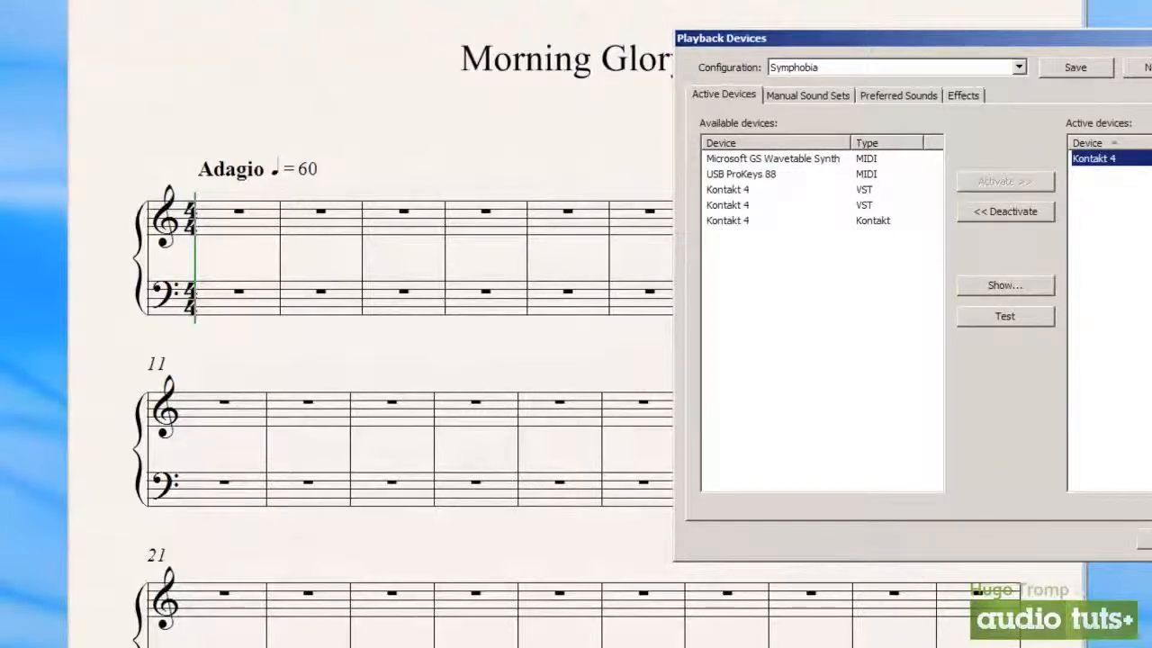
{"action": "left_click", "coordinate": [1112, 180]}
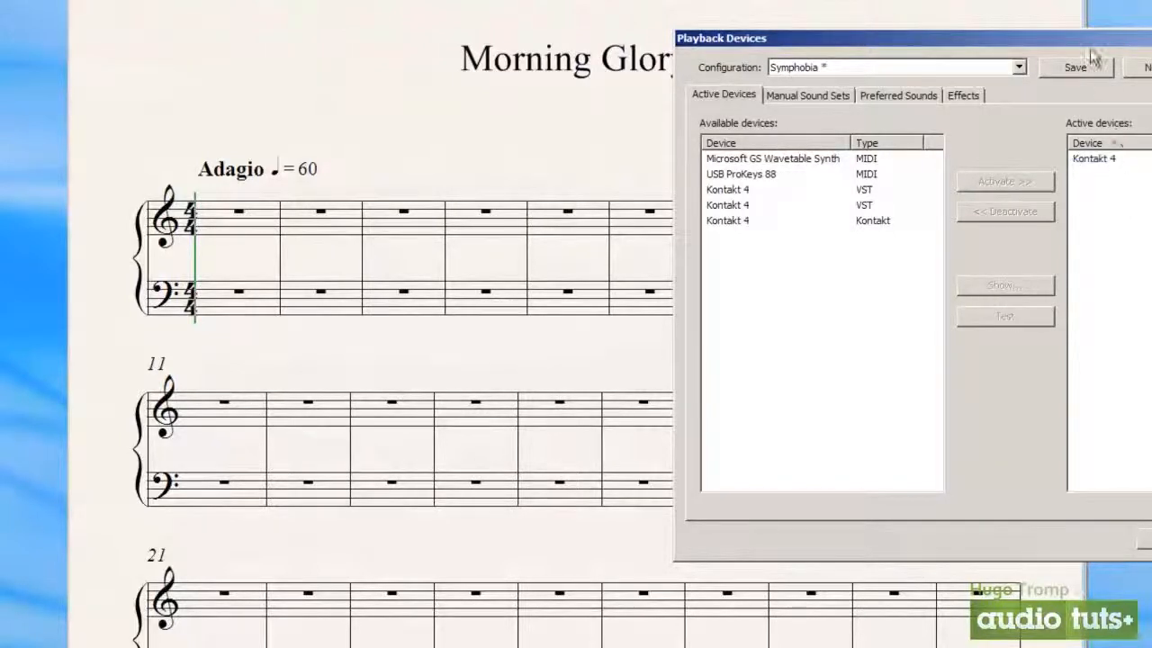
{"action": "left_click_drag", "start_coordinate": [1077, 39], "coordinate": [599, 94]}
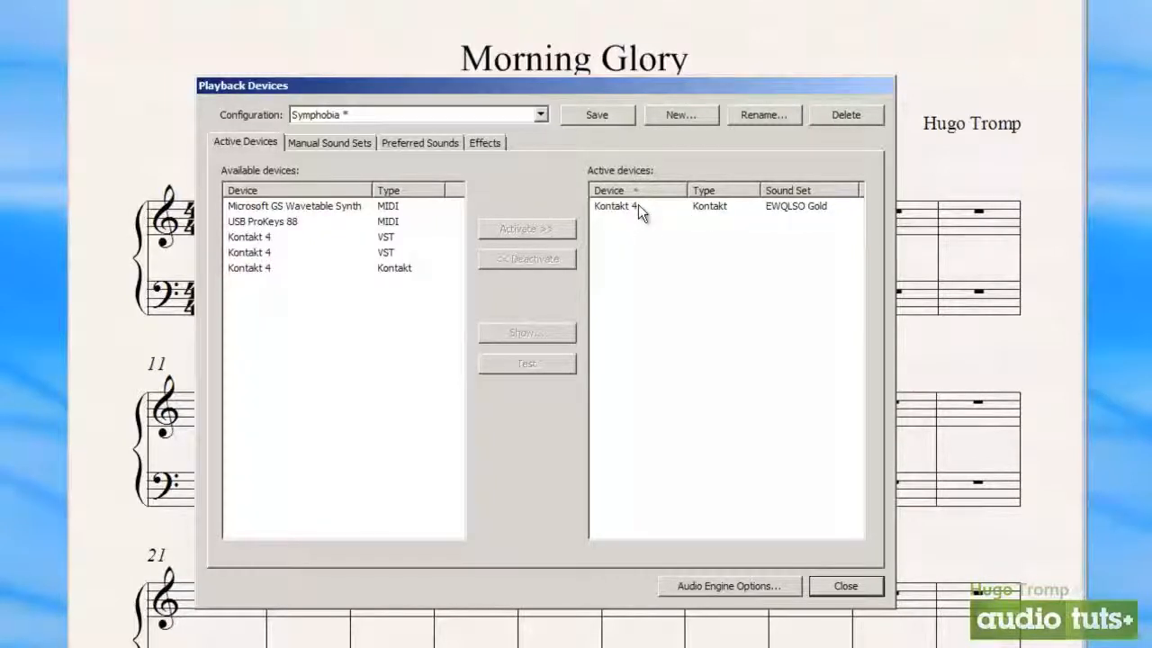
Switch the playback configuration to General MIDI (basic)
{"action": "left_click", "coordinate": [540, 115]}
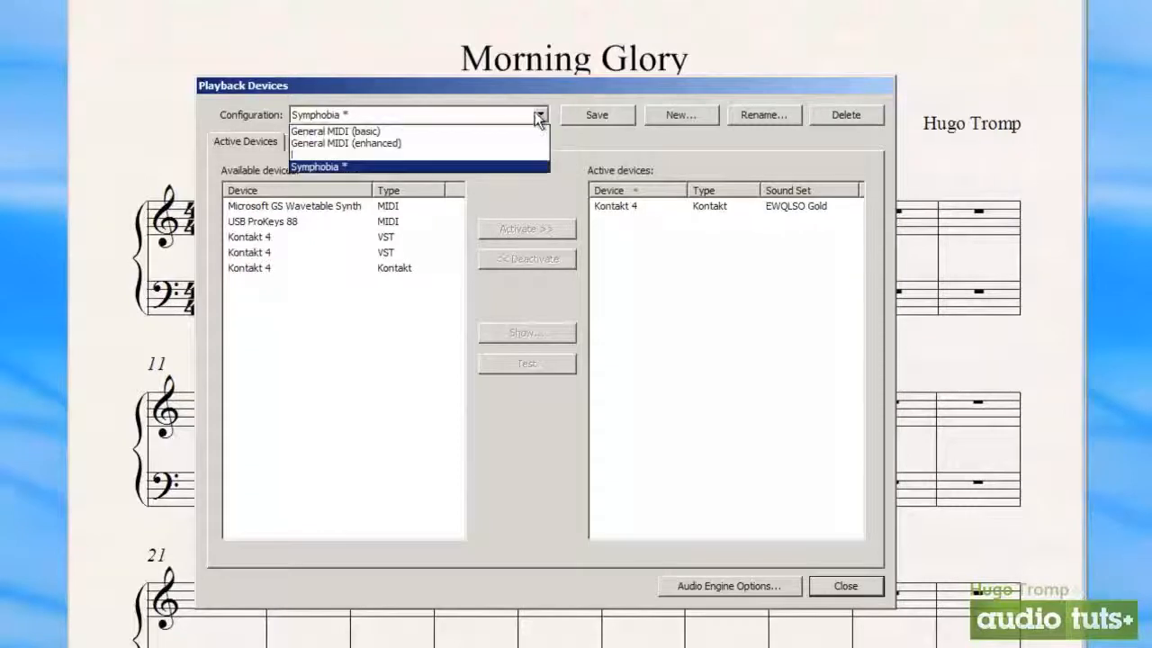
{"action": "left_click", "coordinate": [531, 131]}
{"action": "left_click", "coordinate": [630, 361]}
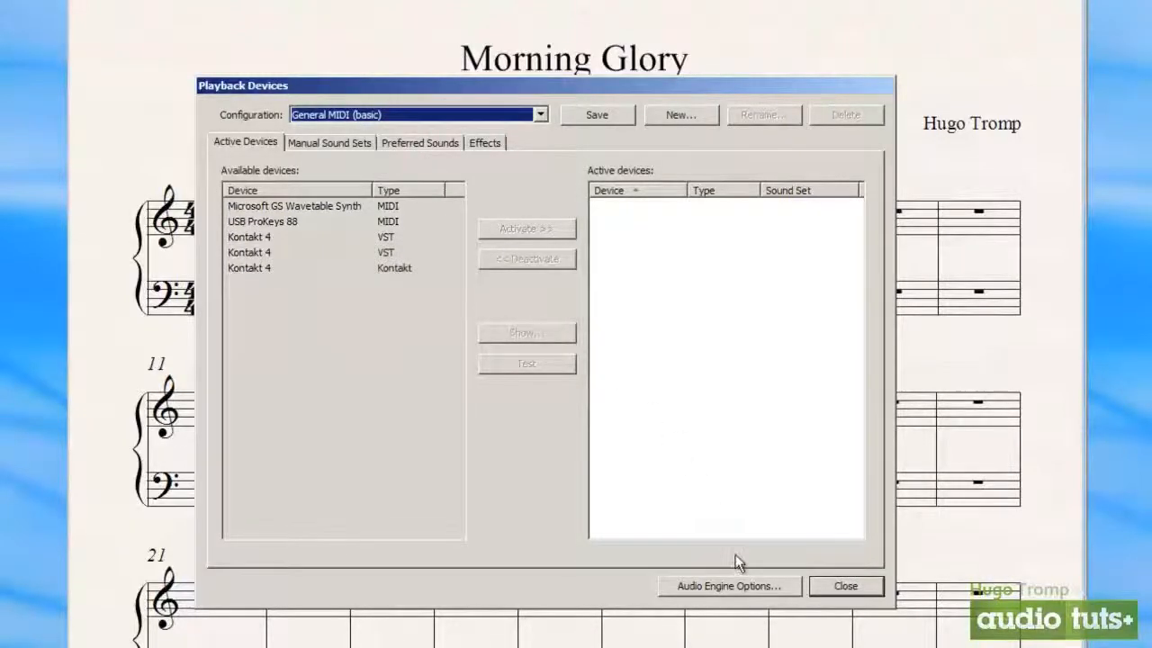
Show the audio engine options beside the playback devices and examine the available audio interfaces, keeping Luidsprekers (Realtek High Defi (MME)
{"action": "left_click", "coordinate": [729, 586]}
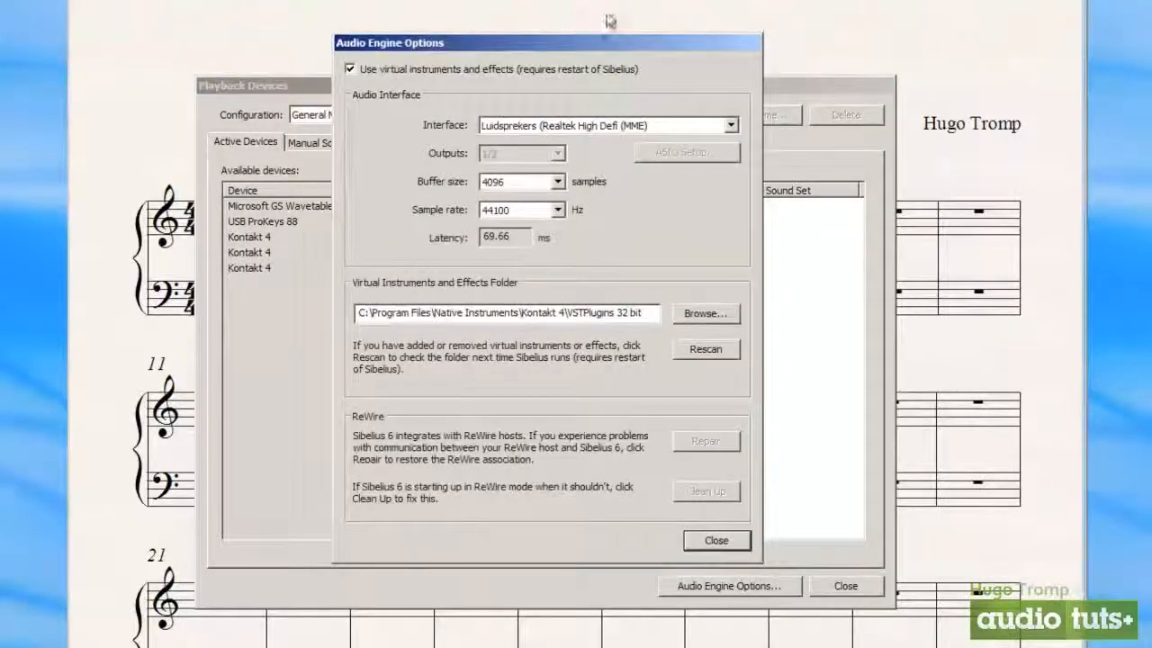
{"action": "left_click_drag", "start_coordinate": [590, 44], "coordinate": [9, 45]}
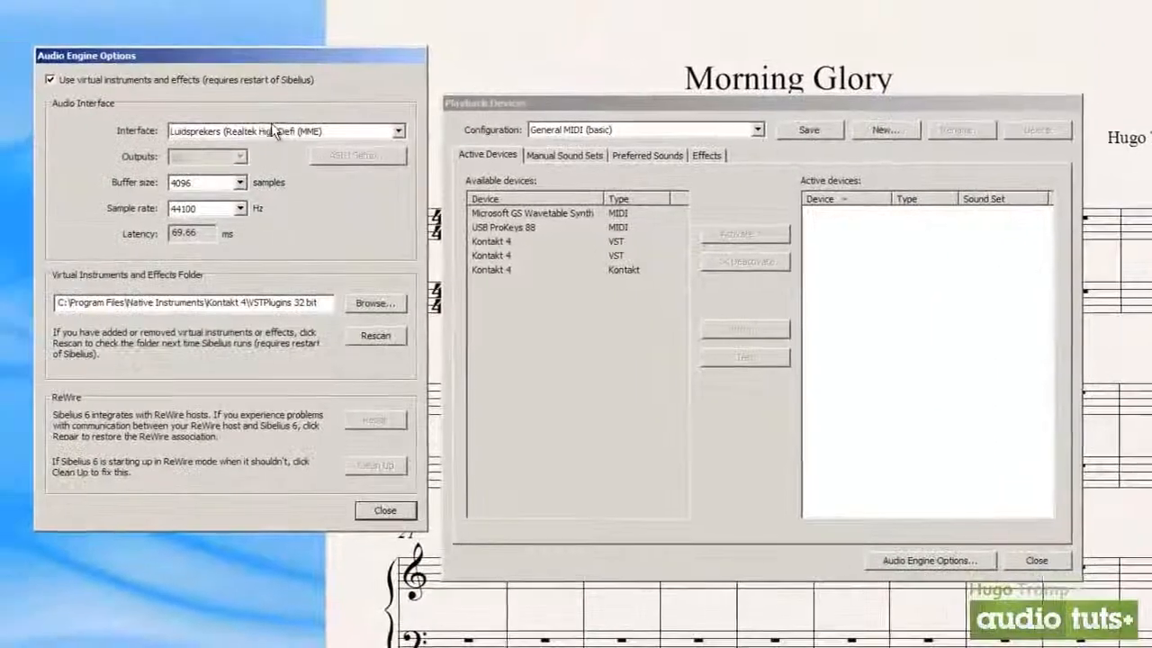
{"action": "left_click", "coordinate": [276, 130]}
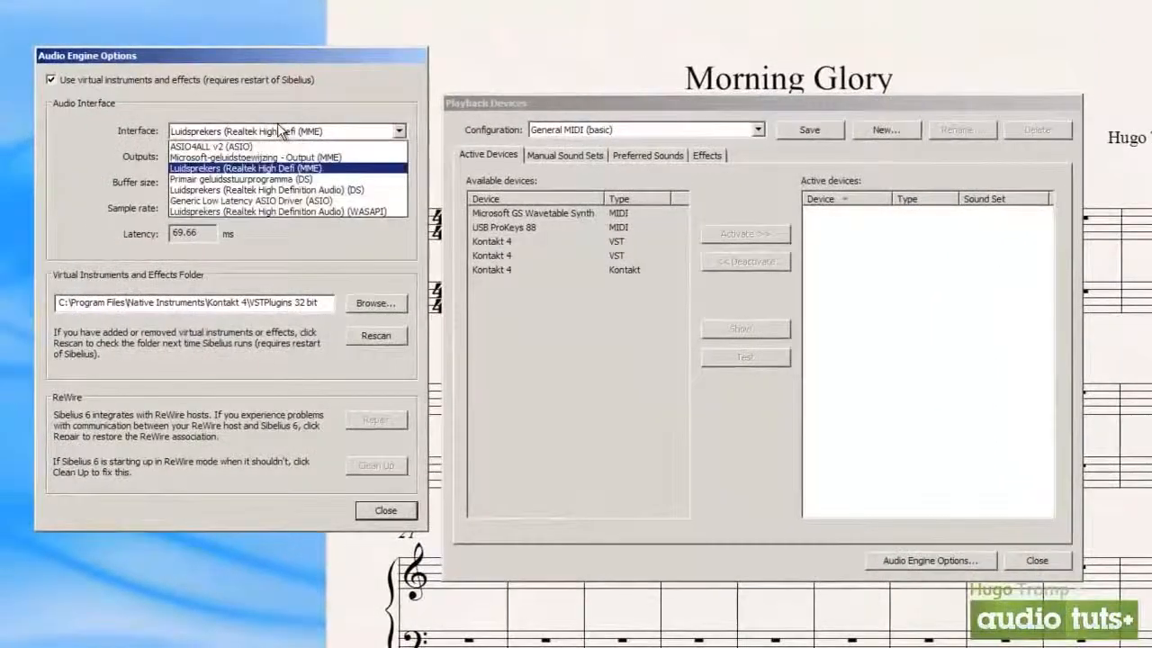
{"action": "left_click", "coordinate": [326, 138]}
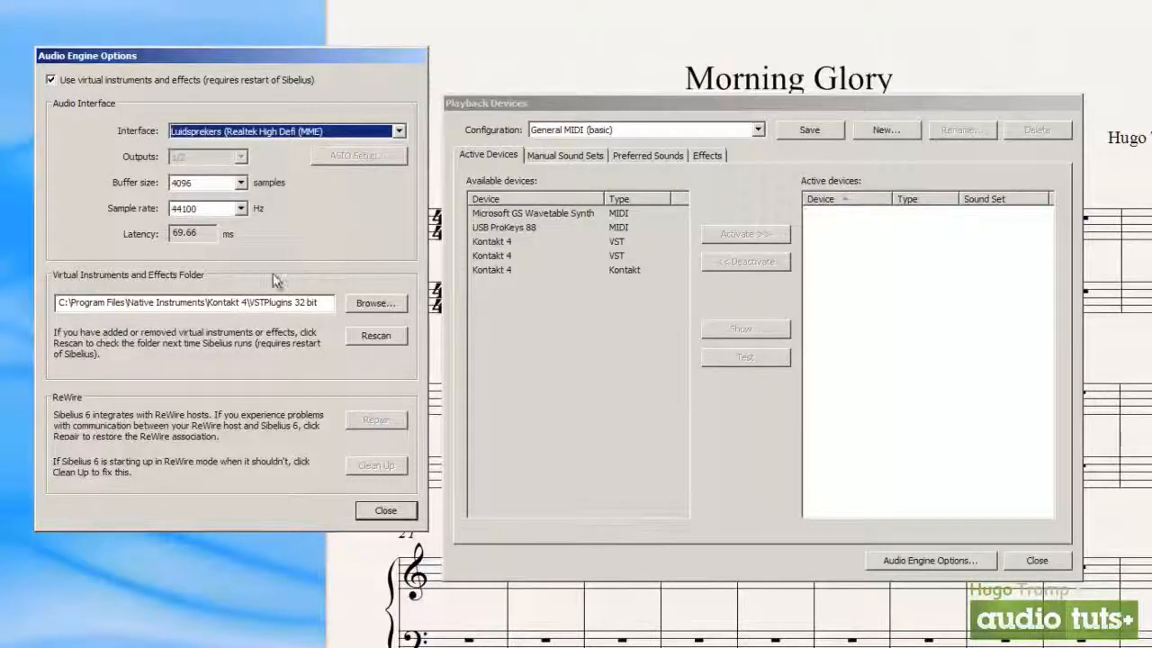
Examine the virtual instruments and effects folder path, and close the audio engine options and playback devices
{"action": "left_click_drag", "start_coordinate": [333, 304], "coordinate": [56, 304]}
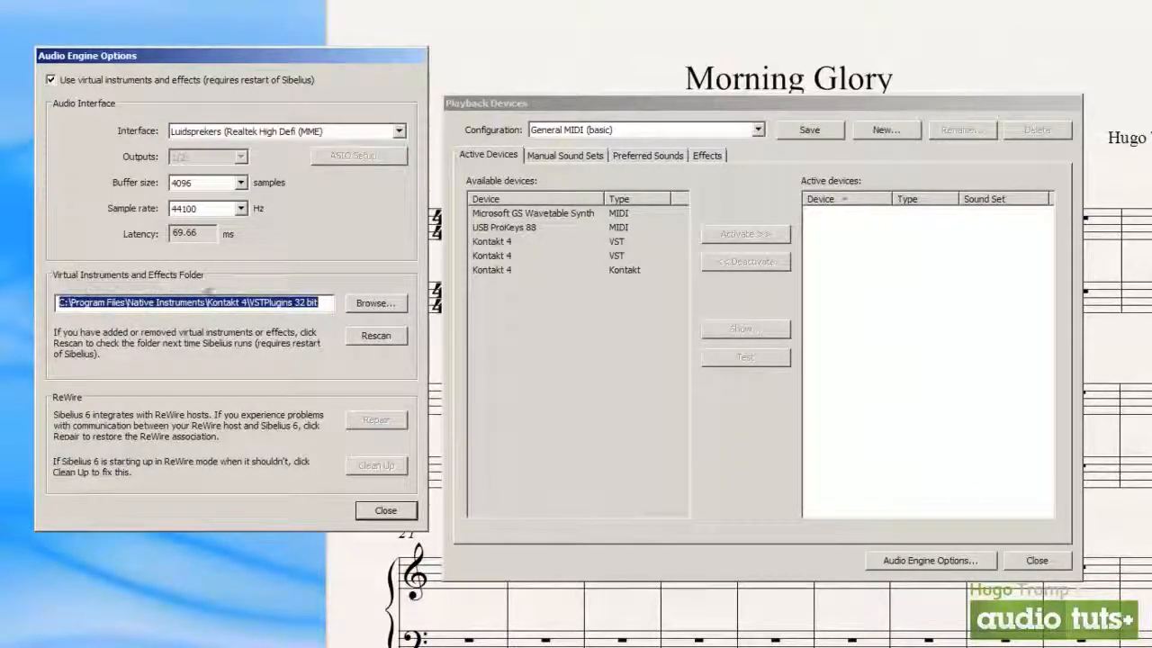
{"action": "mouse_move", "coordinate": [331, 304]}
{"action": "left_mouse_down"}
{"action": "mouse_move", "coordinate": [50, 307]}
{"action": "mouse_move", "coordinate": [328, 302]}
{"action": "left_mouse_up"}
{"action": "left_click", "coordinate": [327, 303]}
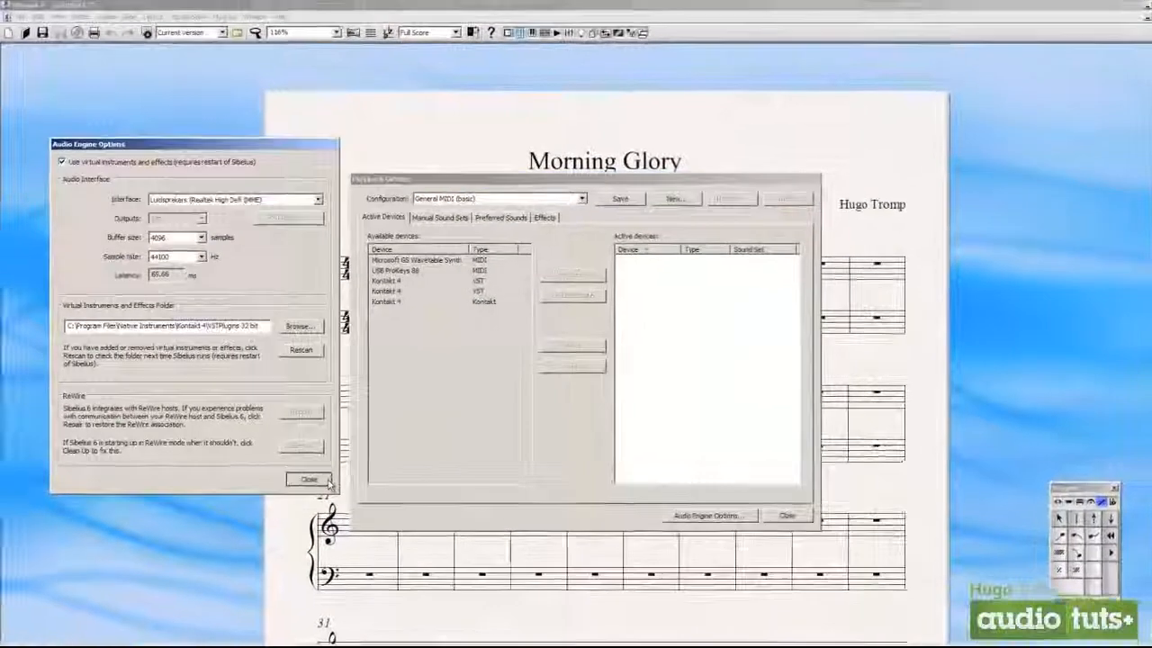
{"action": "left_click", "coordinate": [324, 480]}
{"action": "left_click", "coordinate": [787, 515]}
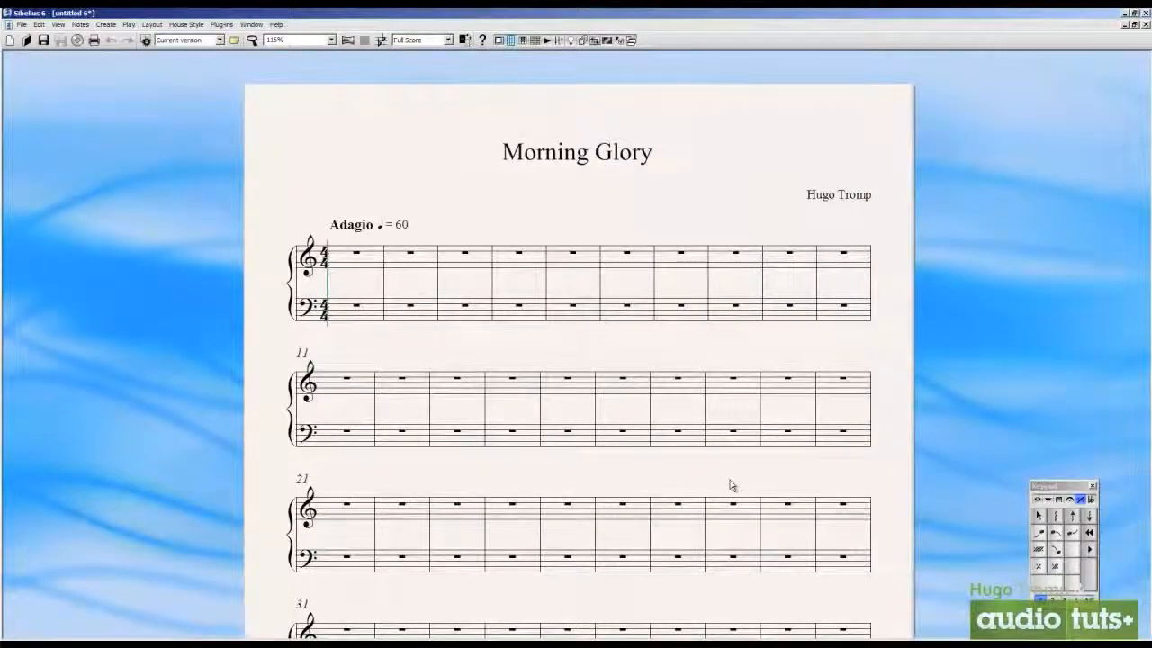
Change the time signature at the start of the score to 6/8
{"action": "left_click_drag", "start_coordinate": [754, 211], "coordinate": [715, 210]}
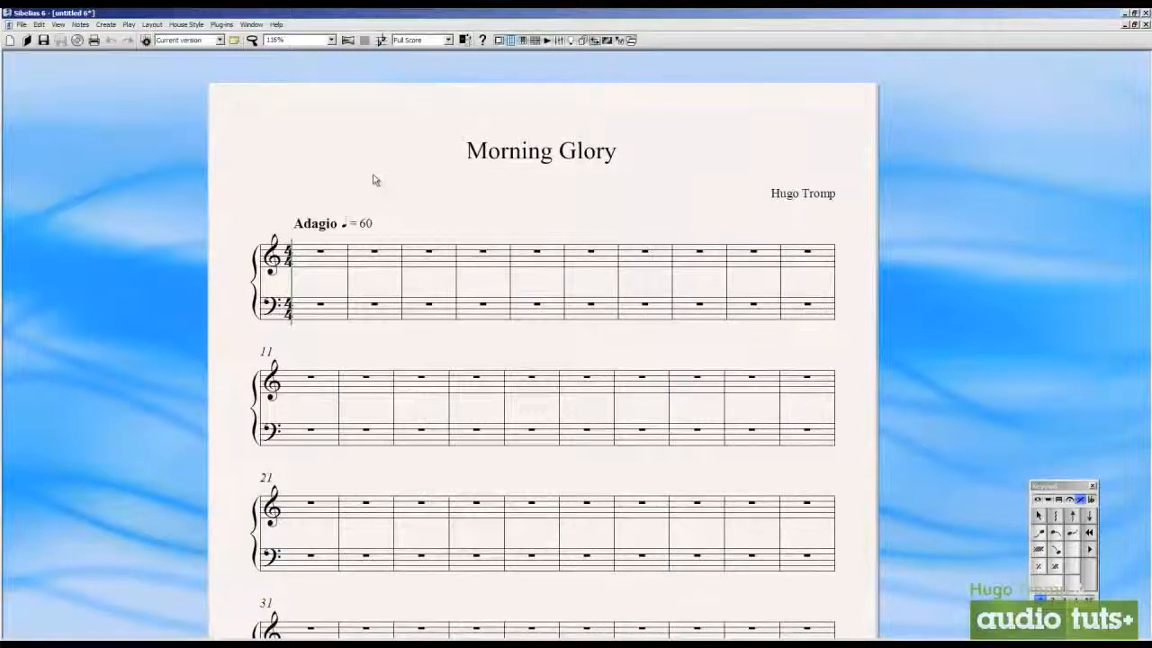
{"action": "right_click", "coordinate": [347, 170]}
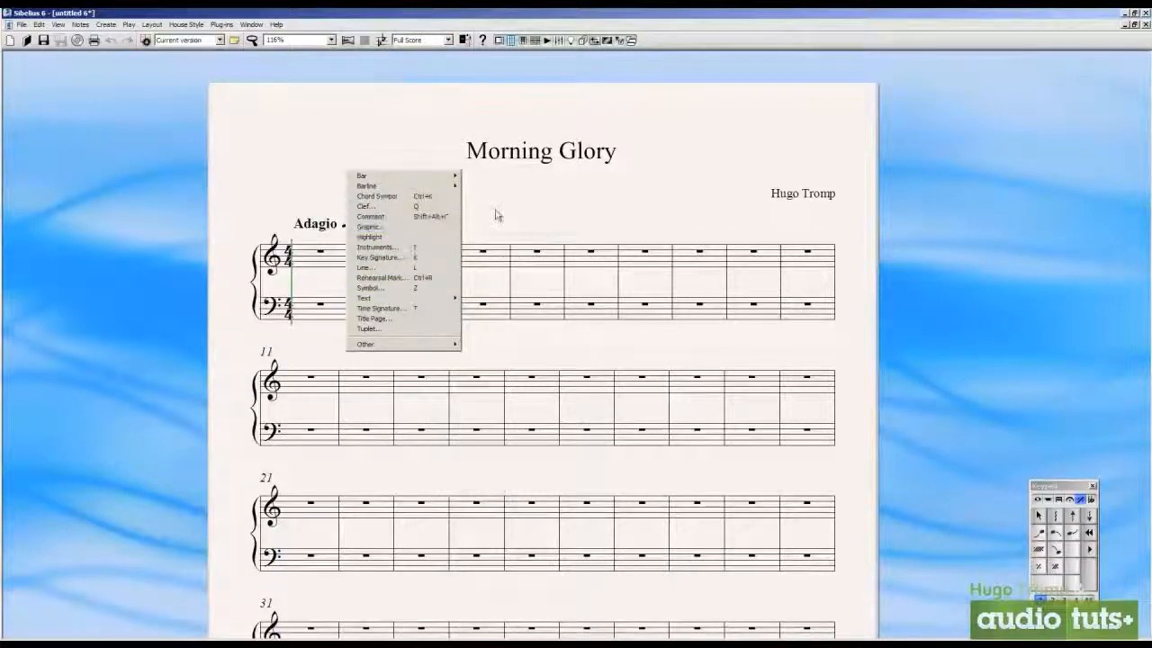
{"action": "left_click", "coordinate": [527, 210]}
{"action": "right_click", "coordinate": [527, 209]}
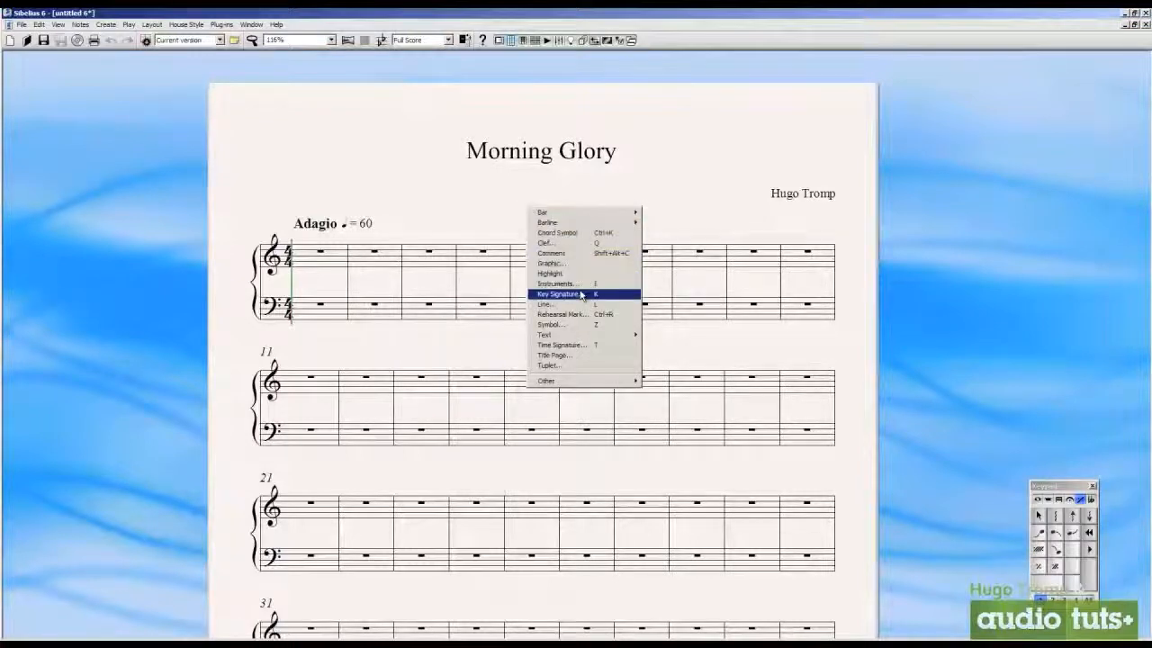
{"action": "left_click", "coordinate": [581, 344]}
{"action": "left_click", "coordinate": [566, 303]}
{"action": "left_click", "coordinate": [711, 367]}
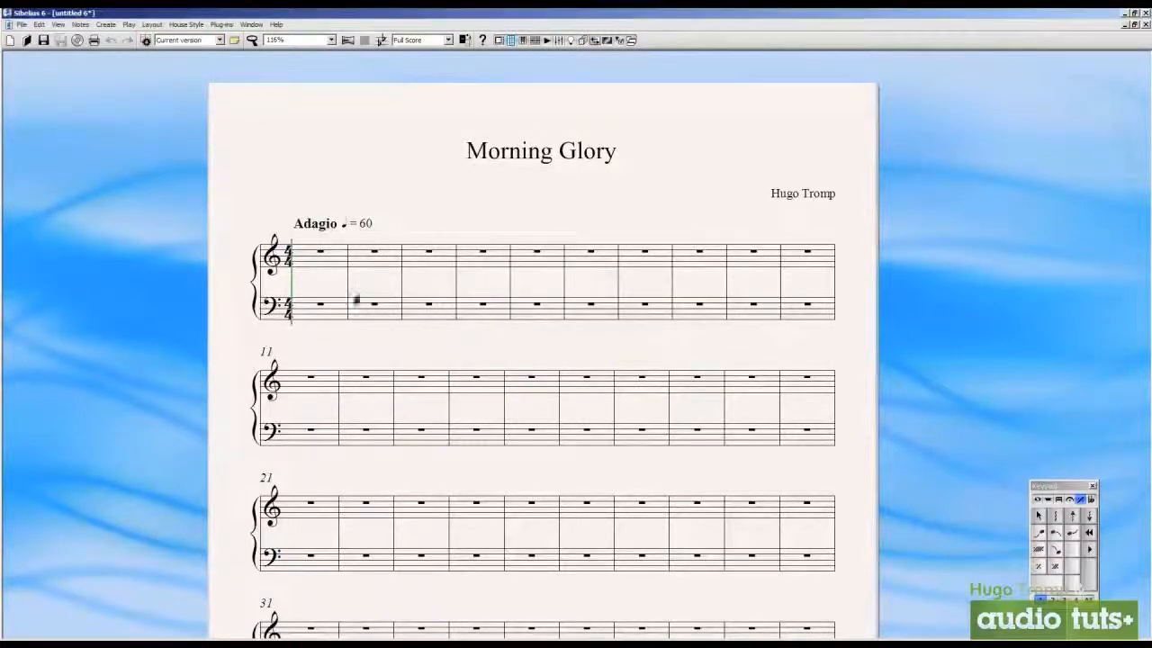
{"action": "left_click", "coordinate": [280, 259]}
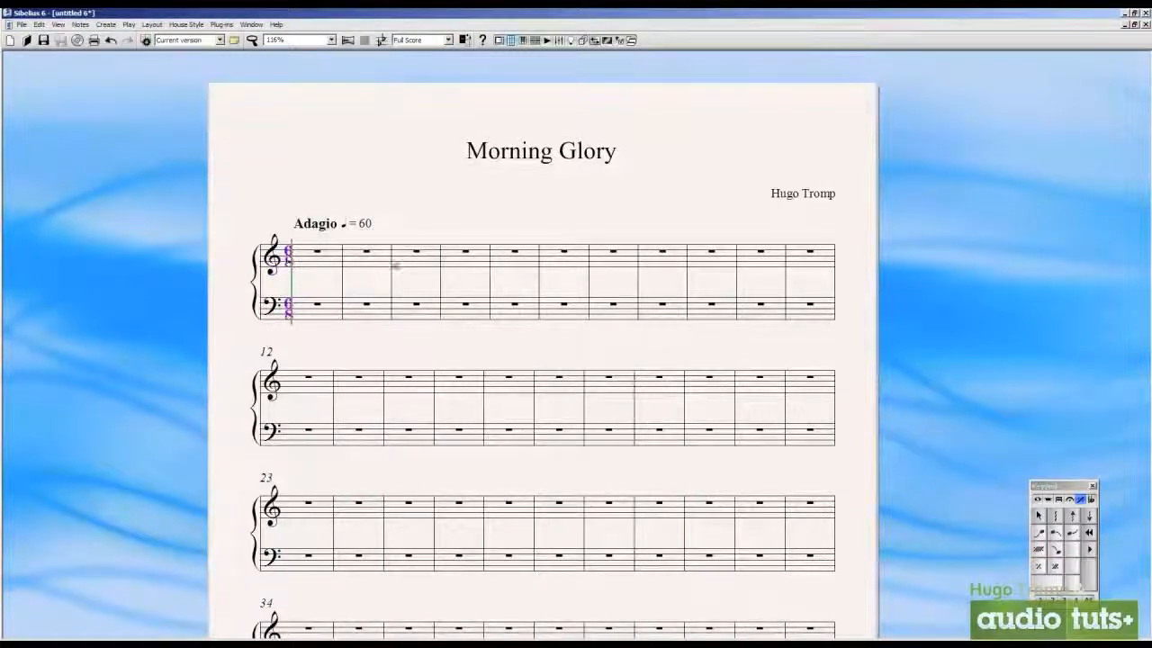
Replace the bass clef at the start of the lower piano staff with a treble clef
{"action": "scroll", "coordinate": [476, 218], "scroll_direction": "down", "scroll_amount": 3}
{"action": "scroll", "coordinate": [474, 207], "scroll_direction": "up", "scroll_amount": 3}
{"action": "right_click", "coordinate": [462, 203]}
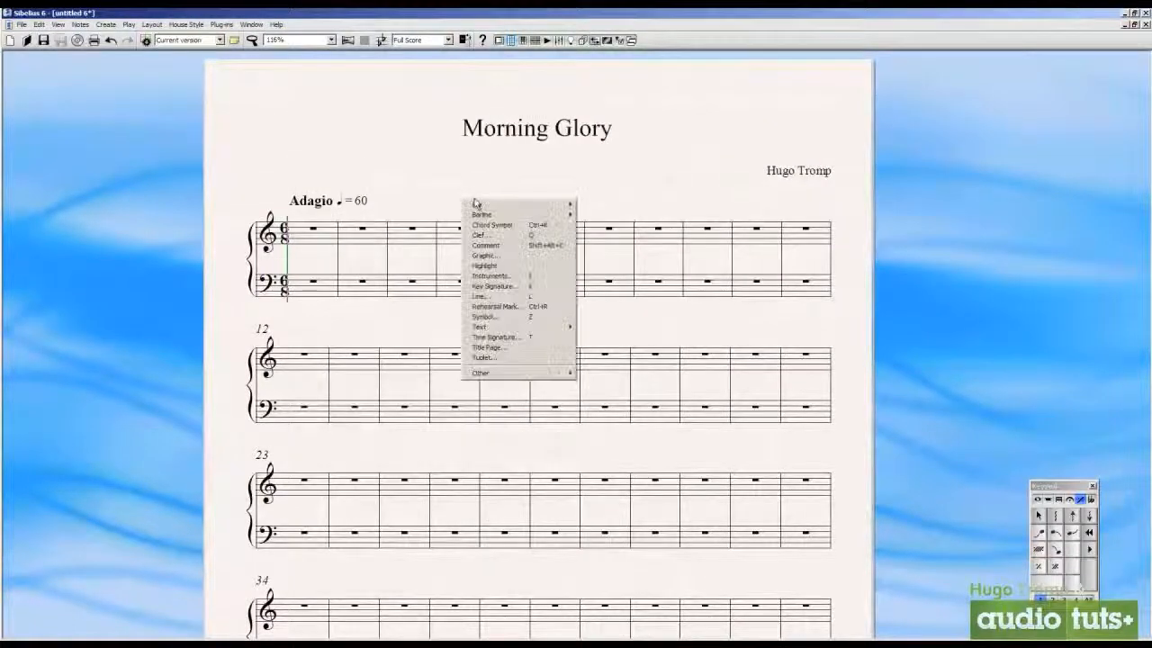
{"action": "left_click", "coordinate": [510, 235]}
{"action": "left_click", "coordinate": [536, 264]}
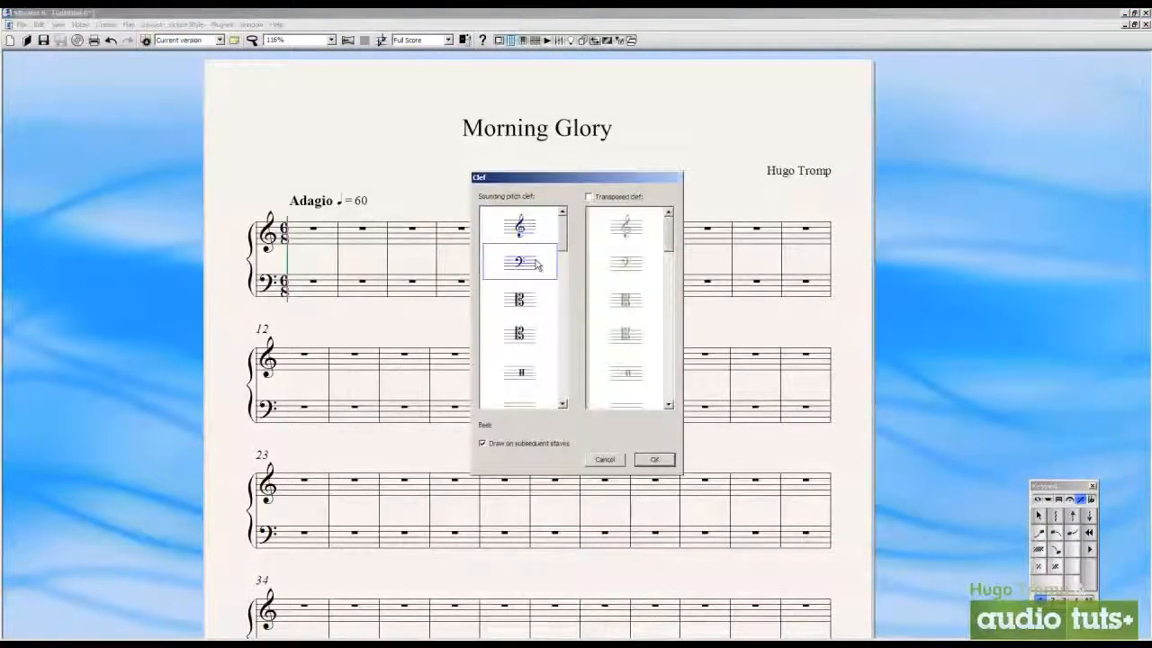
{"action": "left_click", "coordinate": [652, 460]}
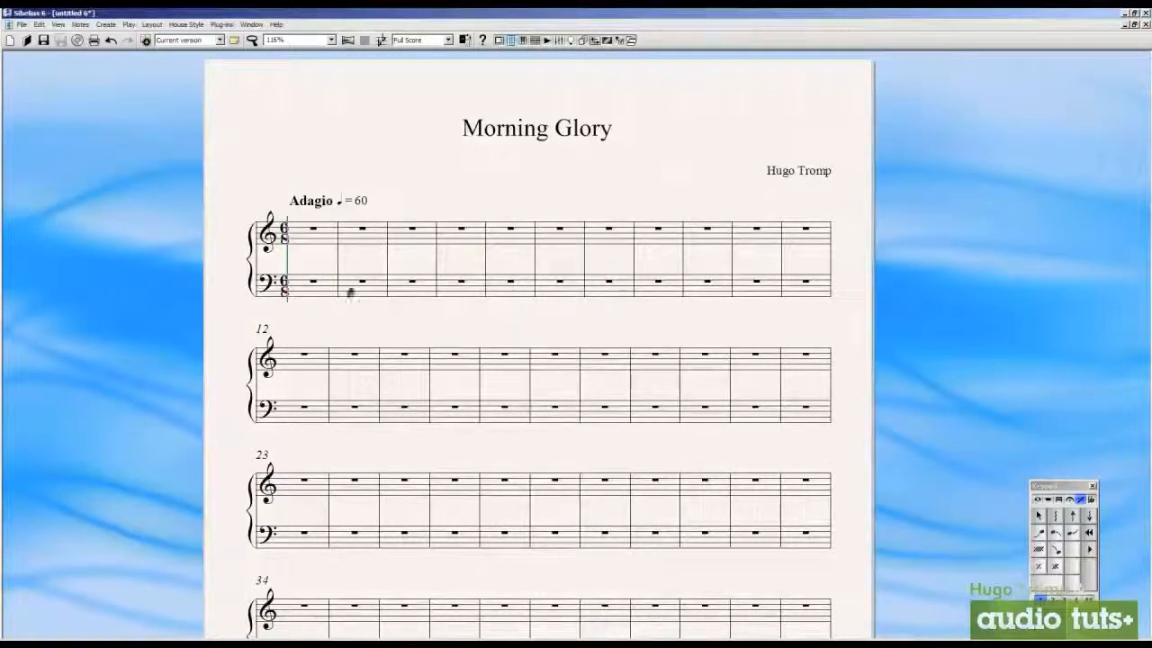
{"action": "left_click", "coordinate": [260, 288]}
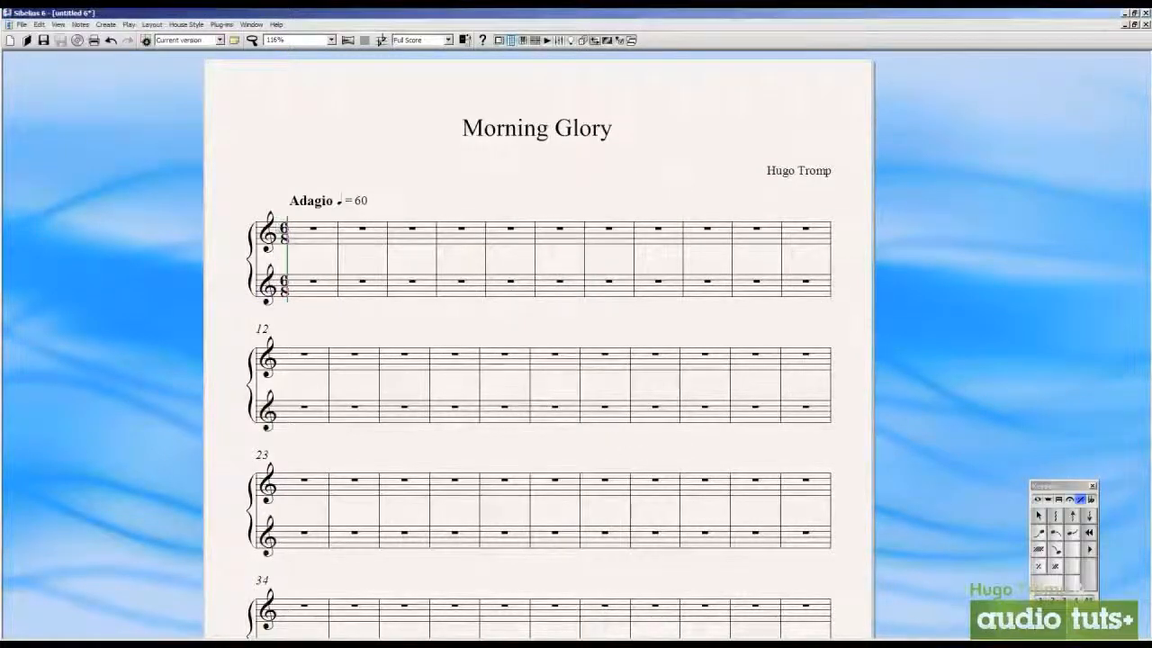
Add Electric Piano (Grand) from the Orff keyboard instruments to the staves, delete it again, and accept the instrument list
{"action": "right_click", "coordinate": [410, 254]}
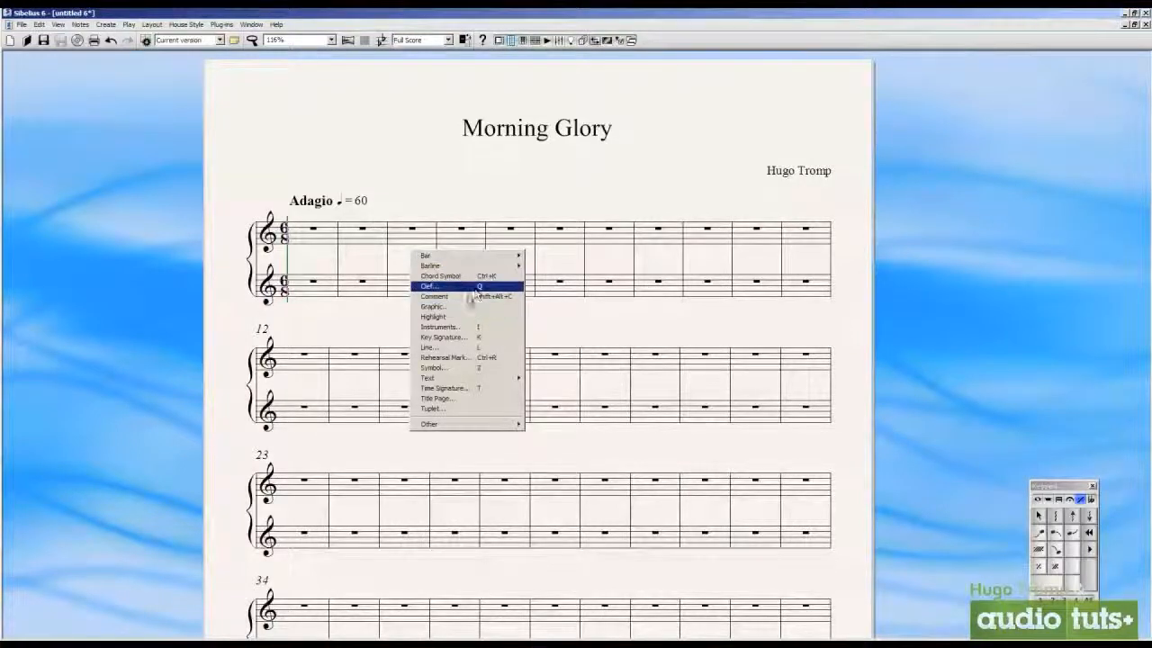
{"action": "left_click", "coordinate": [470, 327]}
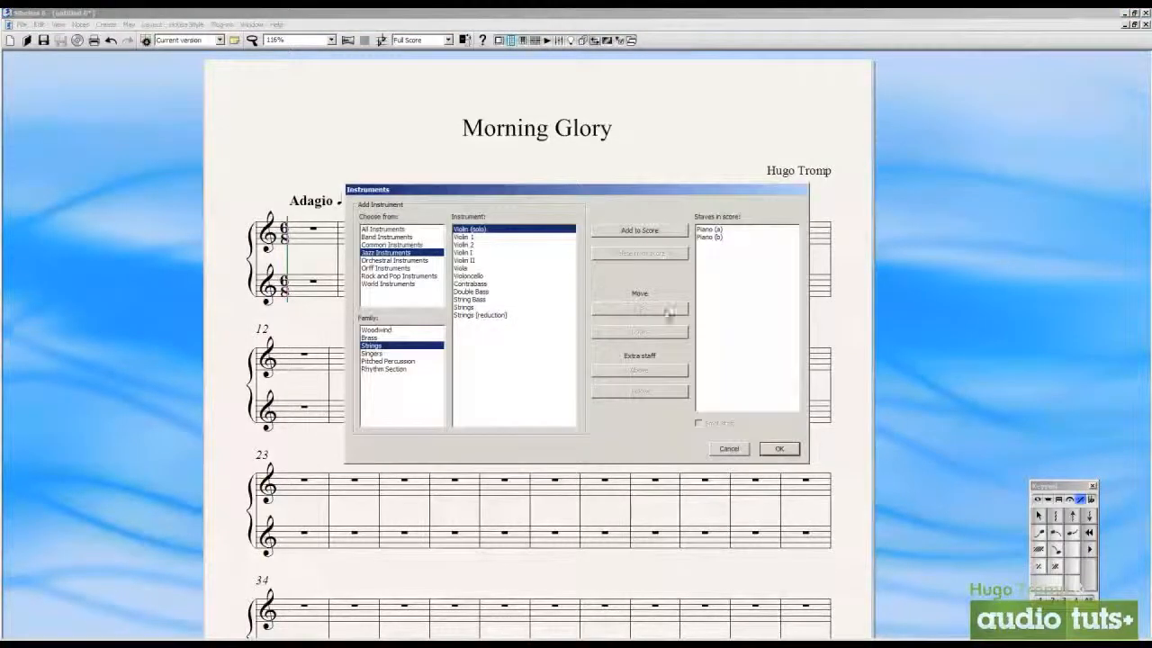
{"action": "left_click", "coordinate": [421, 267]}
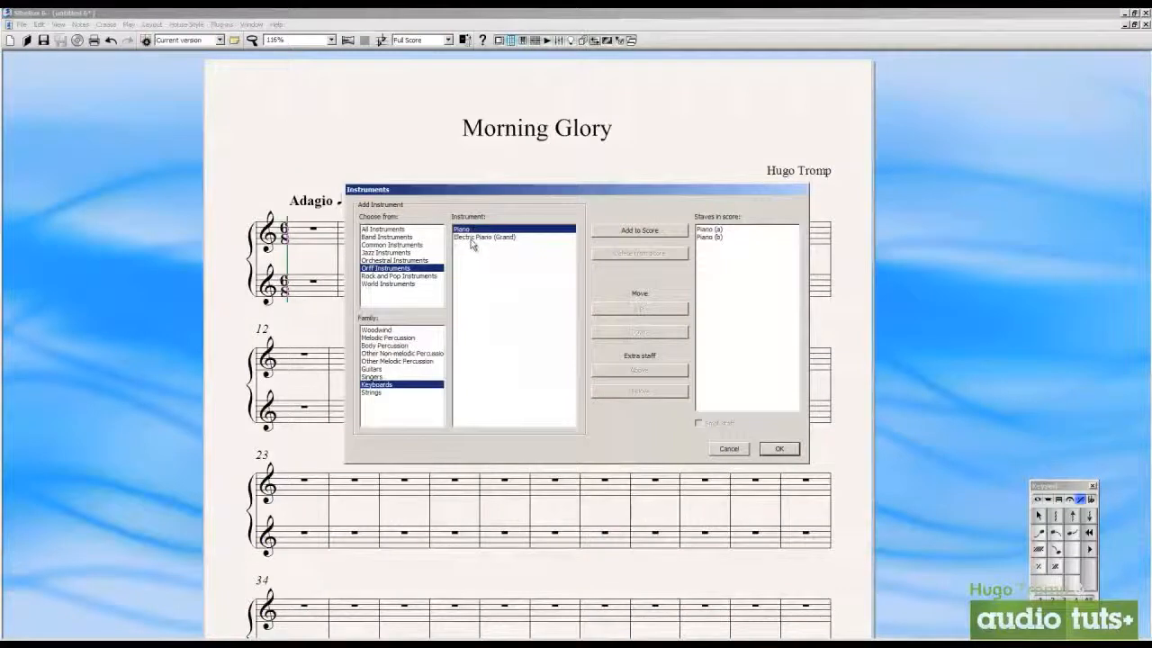
{"action": "left_click", "coordinate": [471, 238]}
{"action": "left_click", "coordinate": [639, 230]}
{"action": "left_click", "coordinate": [738, 253]}
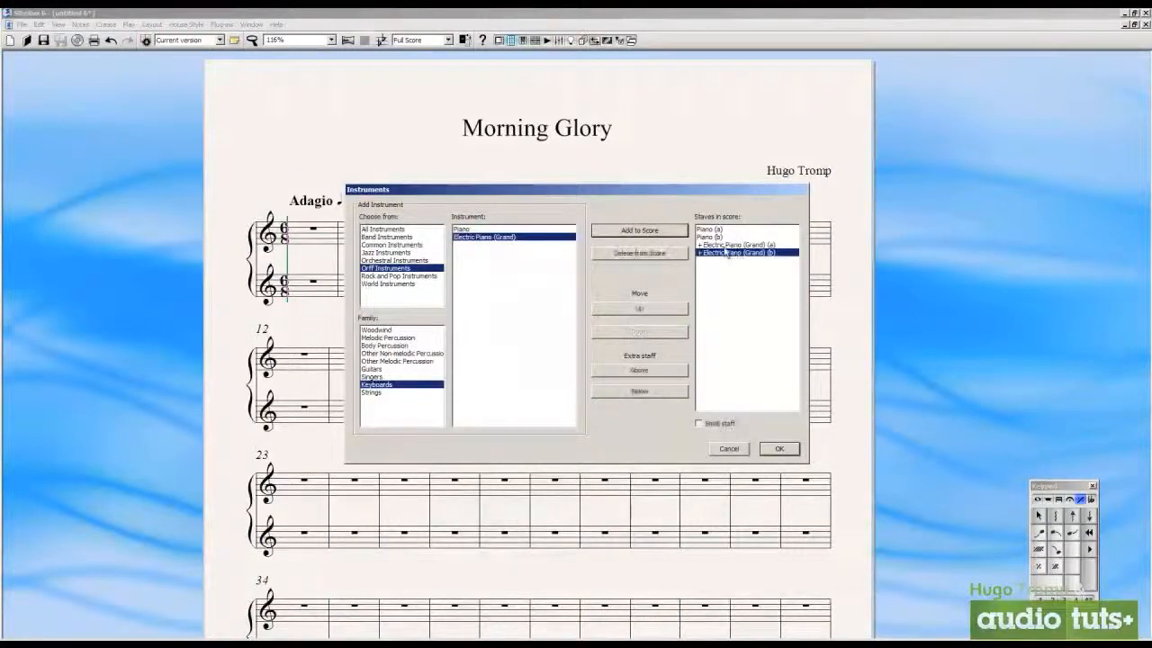
{"action": "left_click", "coordinate": [725, 246], "text": "shift"}
{"action": "left_click", "coordinate": [661, 258]}
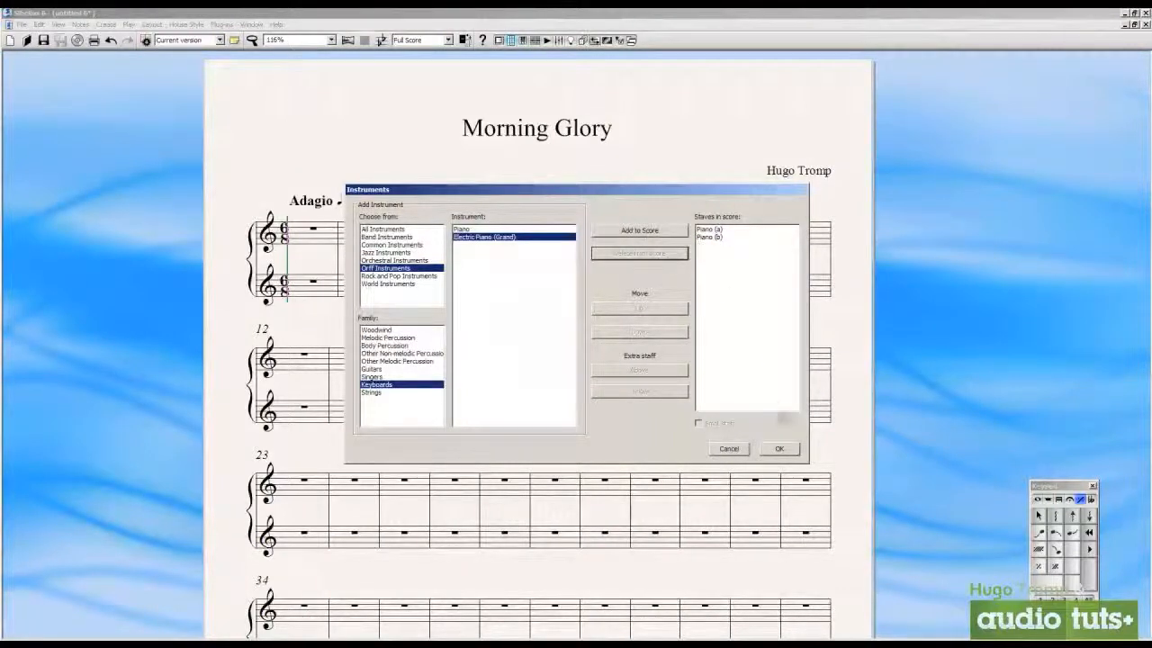
{"action": "left_click", "coordinate": [779, 448]}
Examine the available notation symbols, including the Serpent 1 and Coda repeat signs, and leave without placing one
{"action": "right_click", "coordinate": [515, 264]}
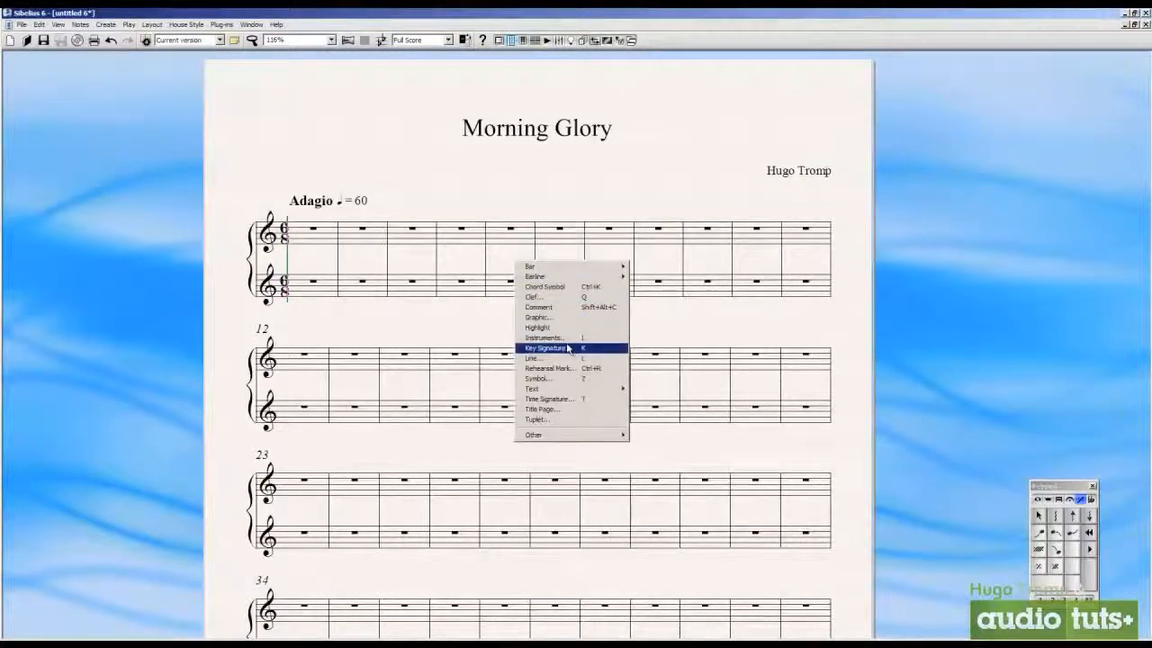
{"action": "left_click", "coordinate": [571, 378]}
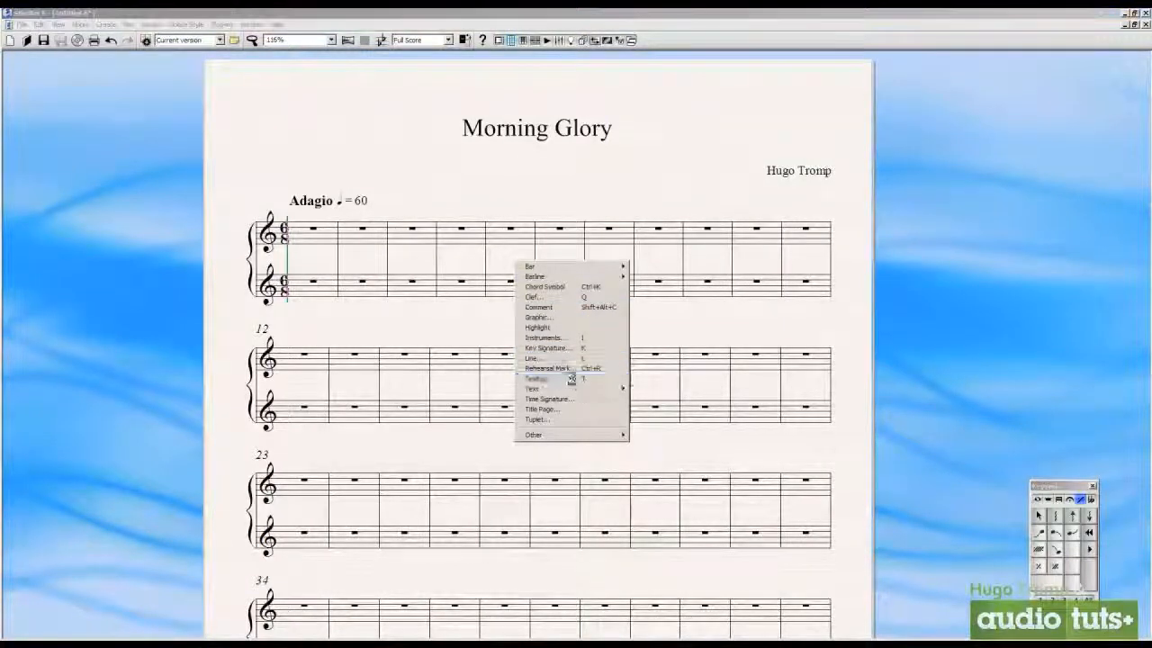
{"action": "scroll", "coordinate": [670, 233], "scroll_direction": "down", "scroll_amount": 3}
{"action": "scroll", "coordinate": [670, 233], "scroll_direction": "up", "scroll_amount": 3}
{"action": "left_click", "coordinate": [499, 219]}
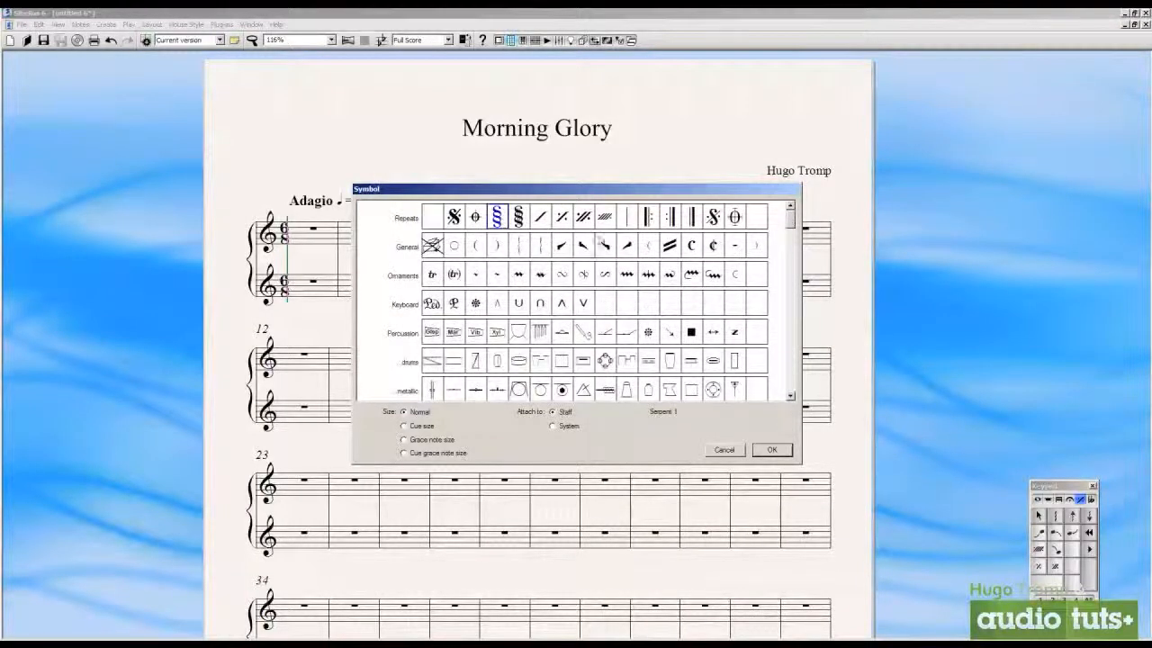
{"action": "left_click", "coordinate": [733, 216]}
{"action": "mouse_move", "coordinate": [792, 223]}
{"action": "left_mouse_down"}
{"action": "mouse_move", "coordinate": [792, 263]}
{"action": "mouse_move", "coordinate": [798, 210]}
{"action": "left_mouse_up"}
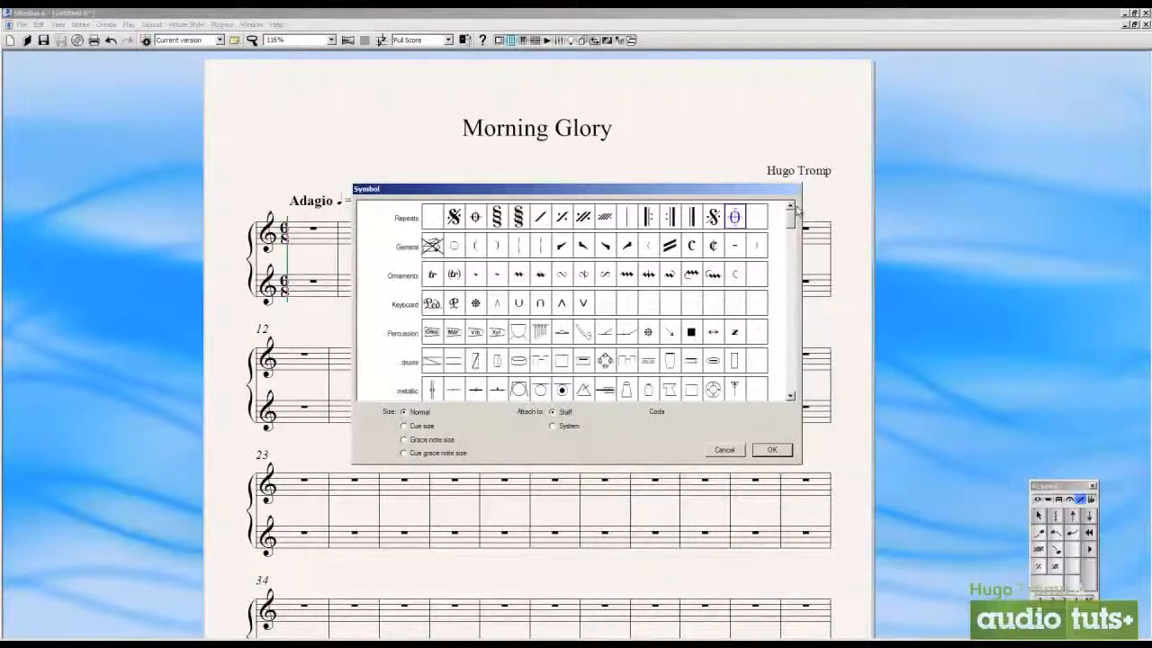
{"action": "left_click", "coordinate": [724, 449]}
Try writing the expression text "either ty" between the staves in the sixth bar, and delete it
{"action": "right_click", "coordinate": [514, 260]}
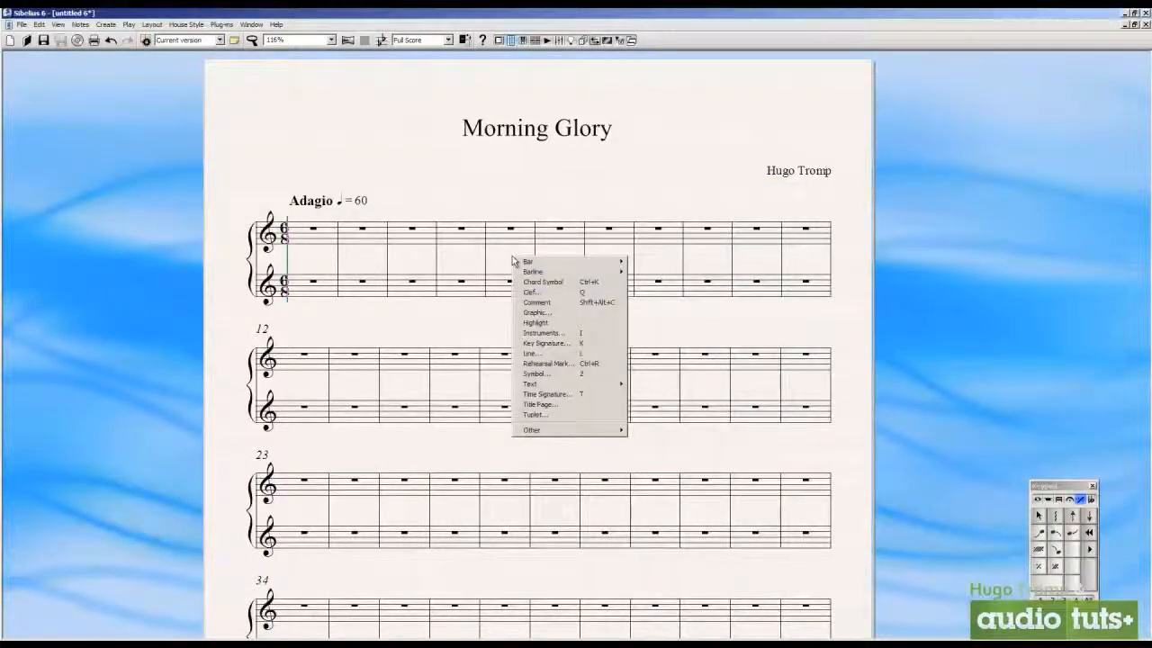
{"action": "mouse_move", "coordinate": [601, 385]}
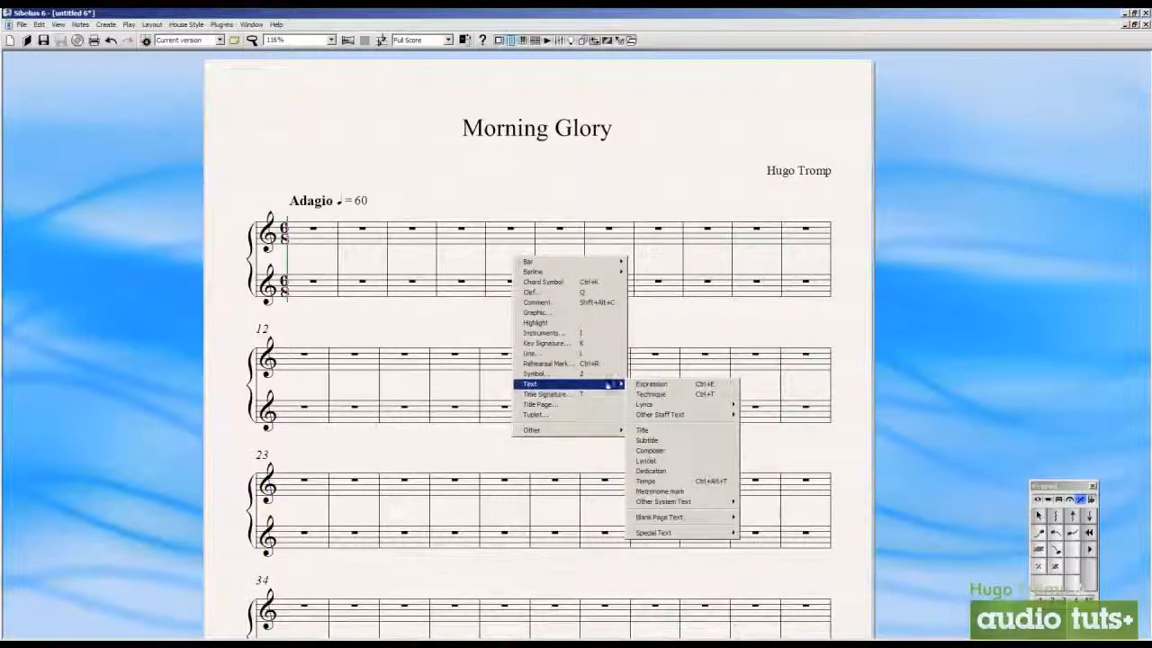
{"action": "left_click", "coordinate": [708, 386]}
{"action": "left_click", "coordinate": [549, 257]}
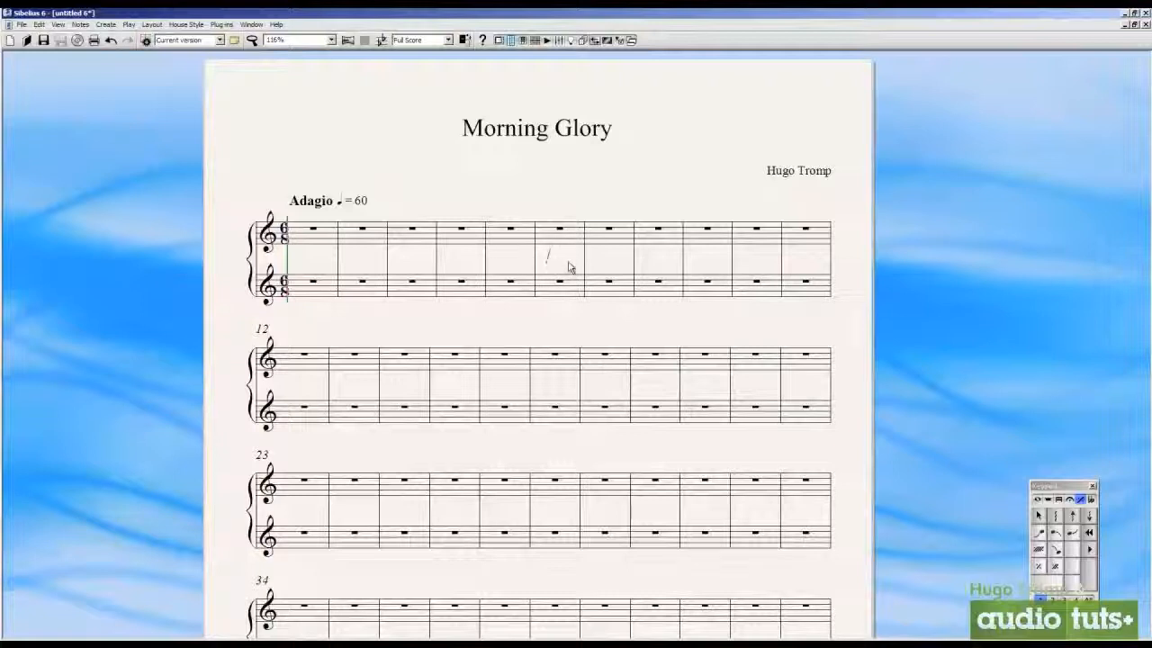
{"action": "type", "text": "either tyoe"}
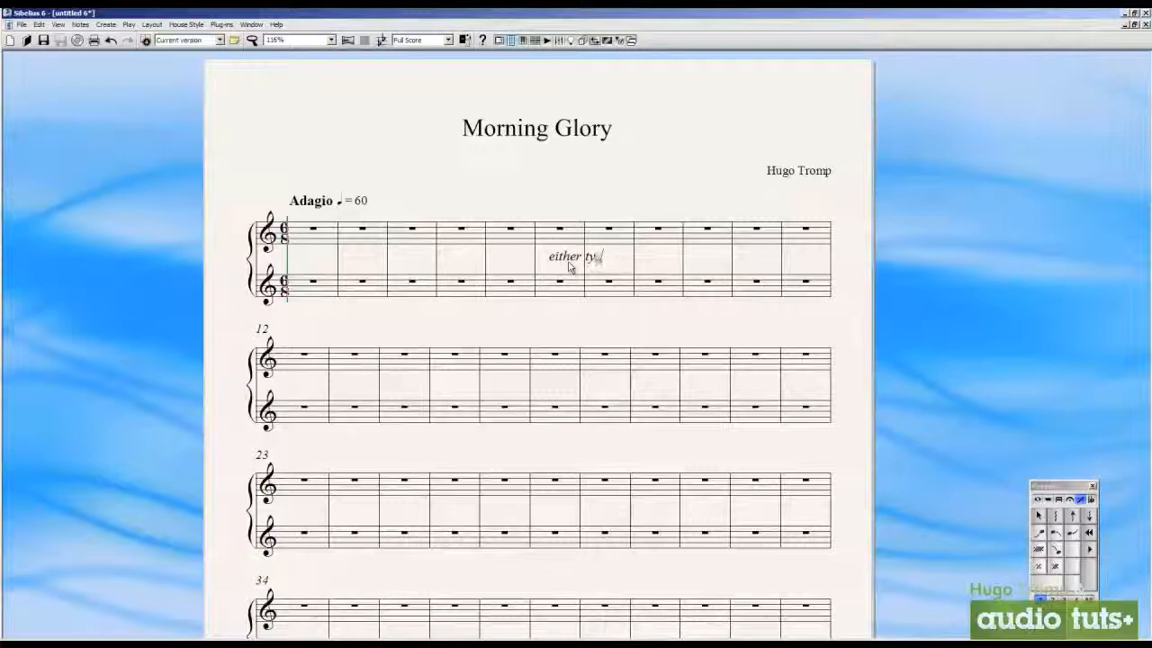
{"action": "key", "text": "Escape"}
{"action": "key", "text": "Delete"}
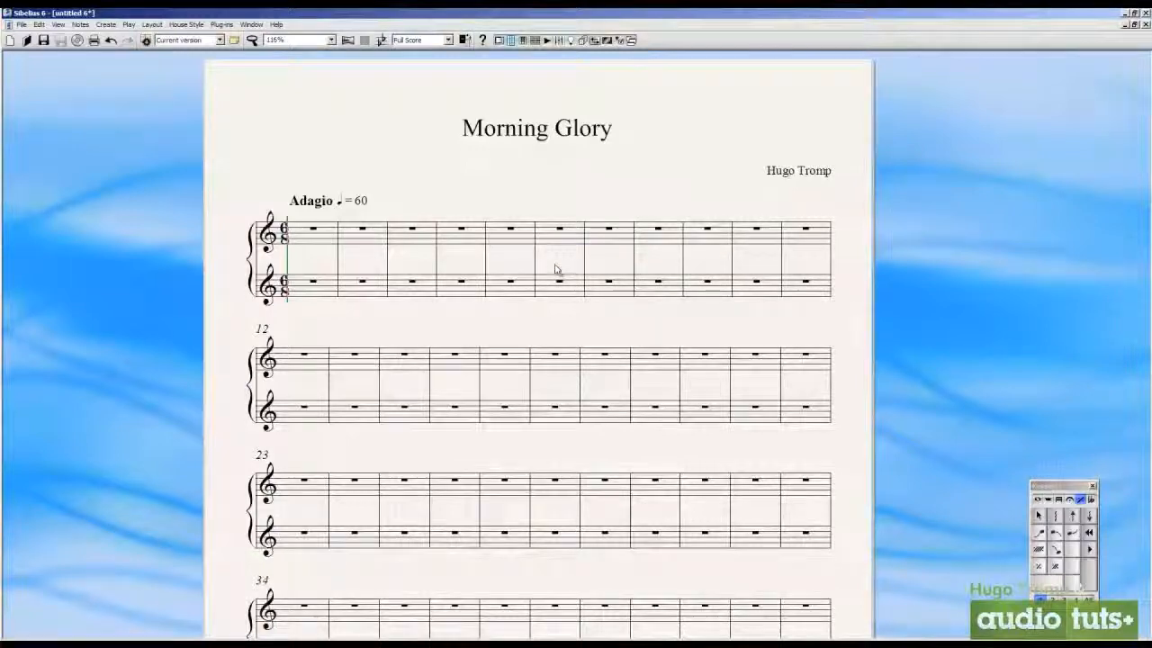
Insert a p dynamic as expression text and move it between the two staves of the first bar
{"action": "right_click", "coordinate": [462, 222]}
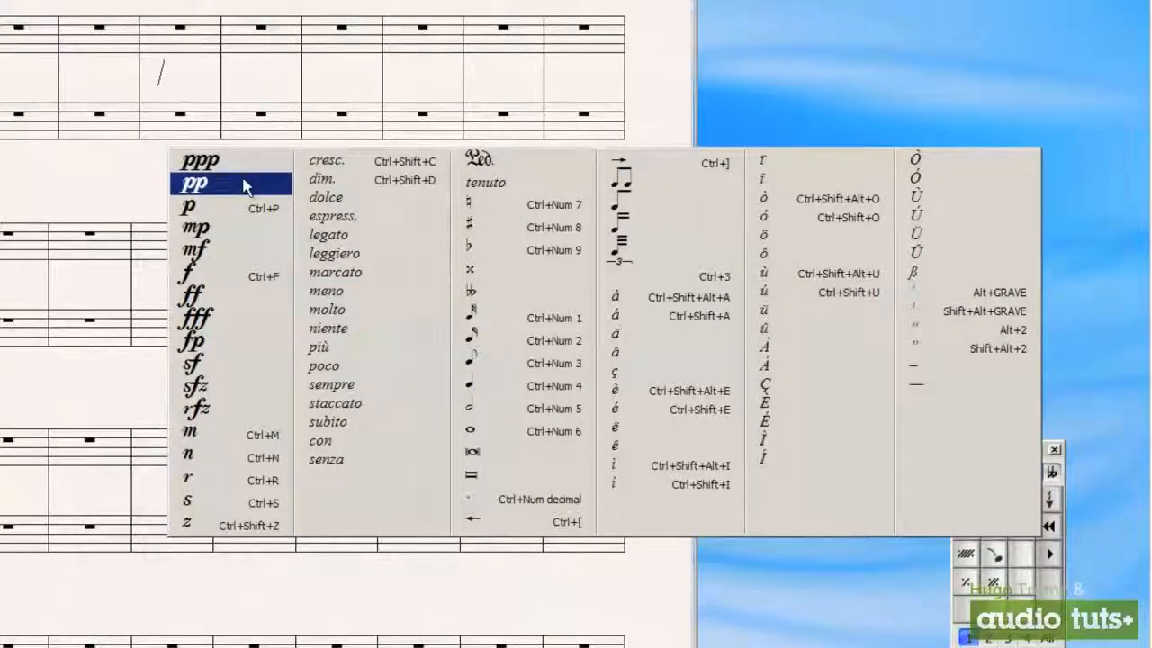
{"action": "left_click", "coordinate": [248, 207]}
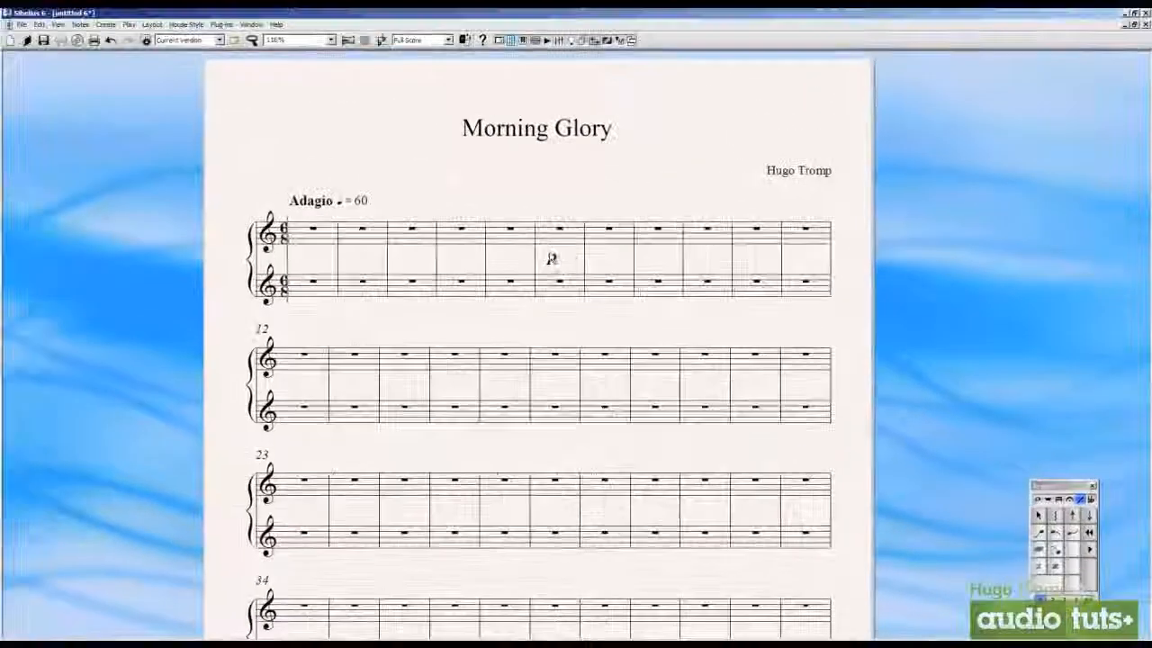
{"action": "left_click_drag", "start_coordinate": [551, 259], "coordinate": [318, 262]}
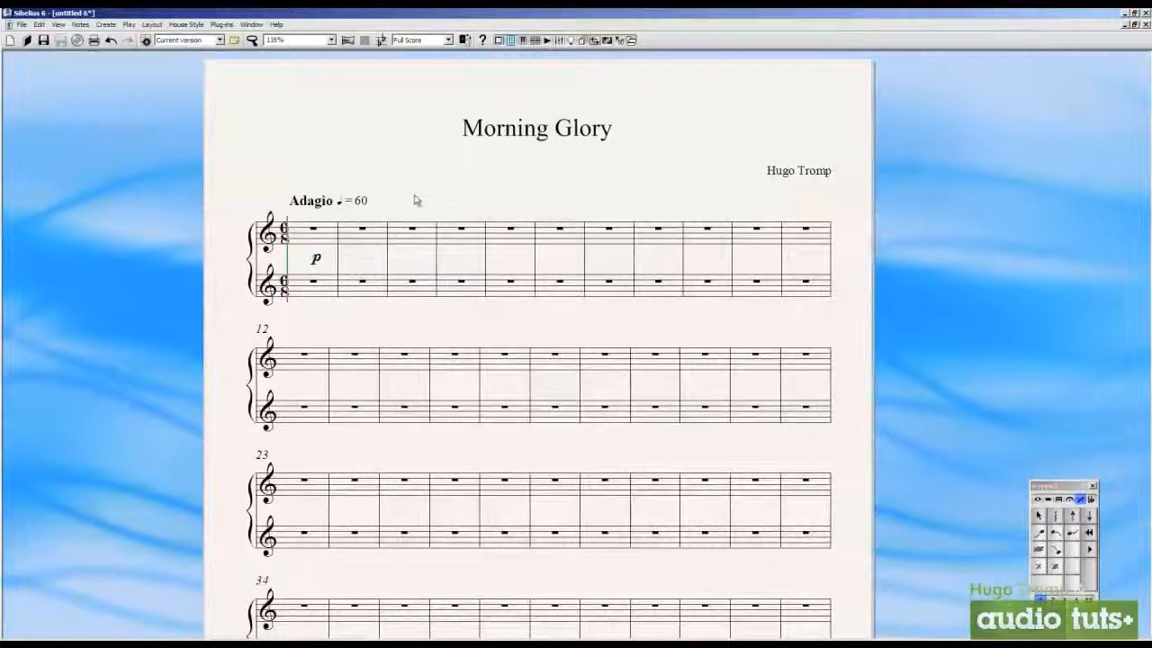
Move the title and the composer credit slightly lower on the page
{"action": "left_click_drag", "start_coordinate": [414, 197], "coordinate": [426, 219]}
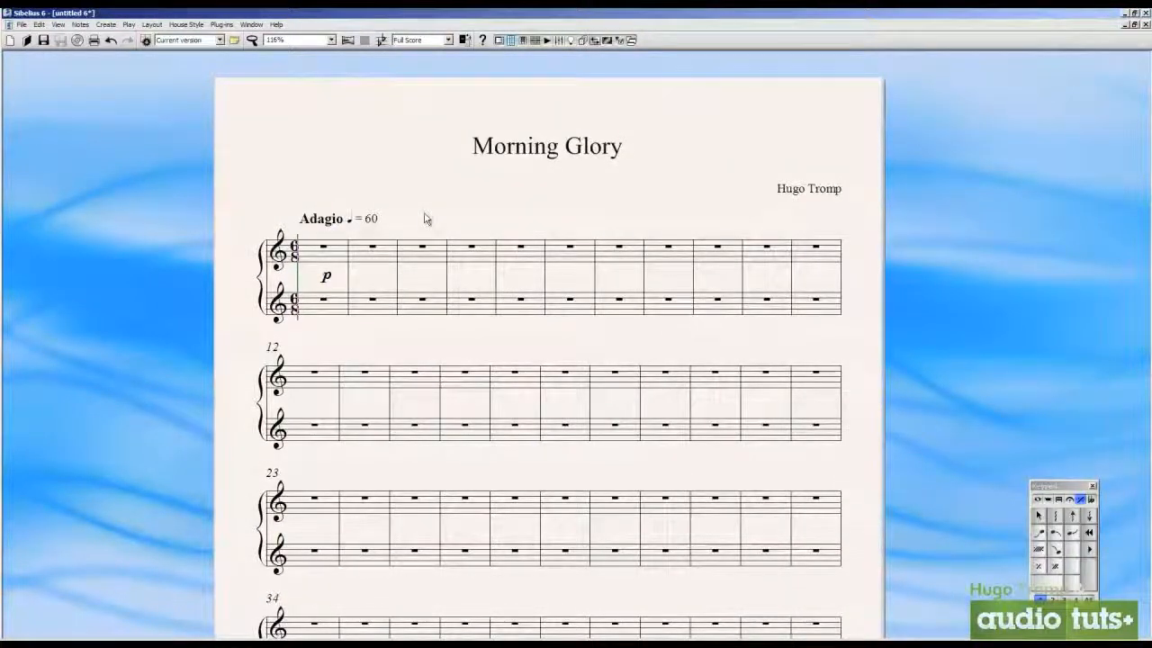
{"action": "left_click", "coordinate": [502, 161]}
{"action": "mouse_move", "coordinate": [522, 147]}
{"action": "left_mouse_down"}
{"action": "mouse_move", "coordinate": [491, 192]}
{"action": "mouse_move", "coordinate": [514, 153]}
{"action": "mouse_move", "coordinate": [525, 166]}
{"action": "left_mouse_up"}
{"action": "mouse_move", "coordinate": [799, 192]}
{"action": "left_mouse_down"}
{"action": "mouse_move", "coordinate": [801, 180]}
{"action": "mouse_move", "coordinate": [802, 203]}
{"action": "left_mouse_up"}
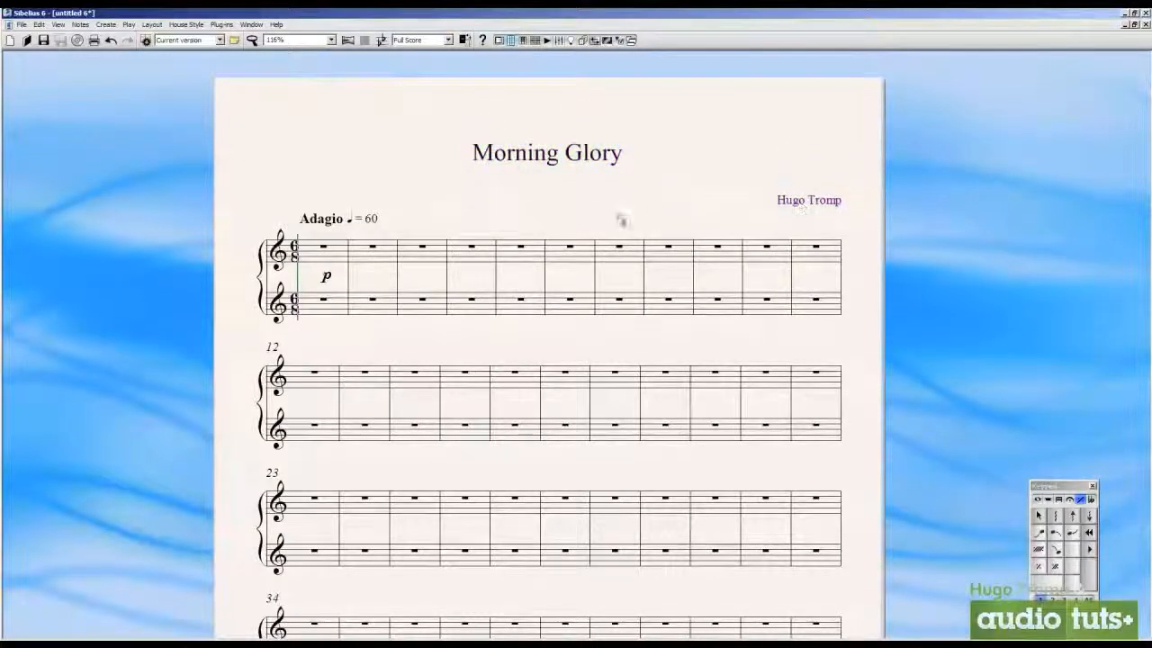
Nudge the Adagio tempo mark and the opening time signature slightly, and select the p dynamic in the first bar
{"action": "mouse_move", "coordinate": [378, 222]}
{"action": "left_mouse_down"}
{"action": "mouse_move", "coordinate": [375, 203]}
{"action": "mouse_move", "coordinate": [378, 222]}
{"action": "left_mouse_up"}
{"action": "left_click", "coordinate": [300, 252]}
{"action": "left_click", "coordinate": [325, 275]}
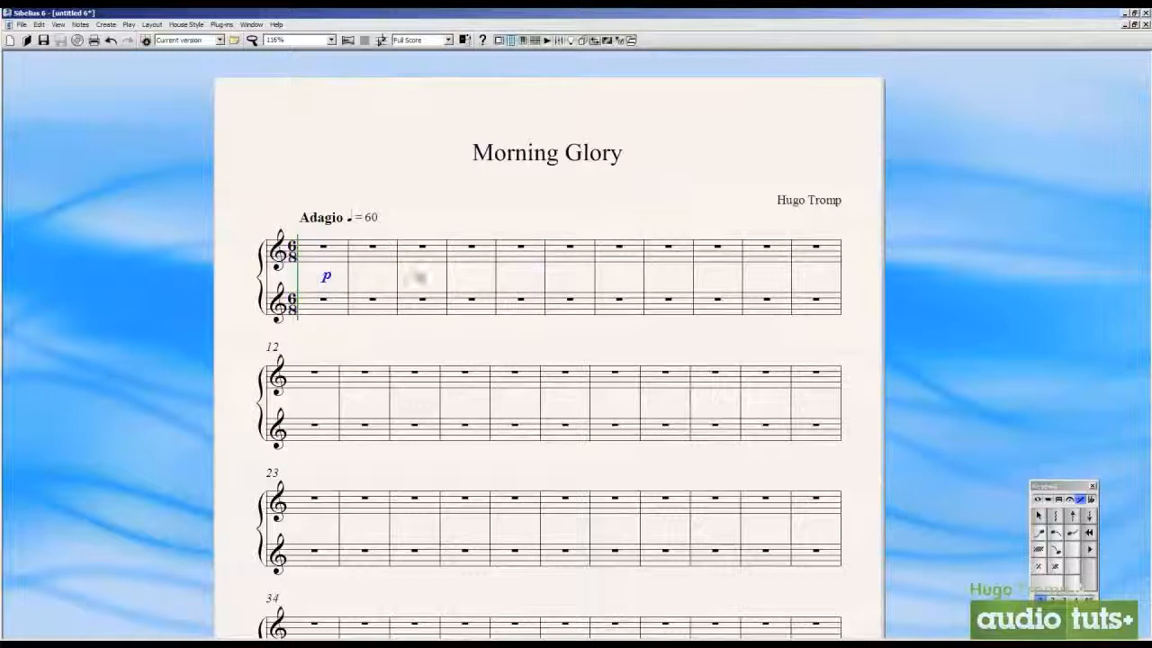
Shift the second system up and down to adjust its spacing from the first system
{"action": "left_click", "coordinate": [465, 375]}
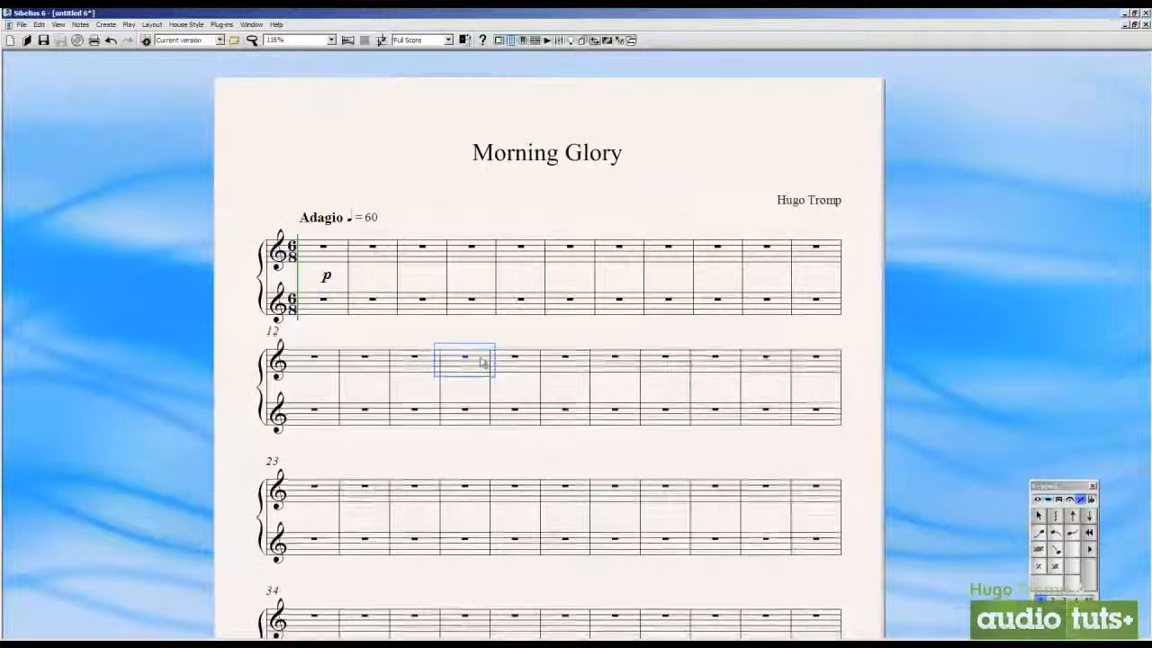
{"action": "left_click_drag", "start_coordinate": [482, 366], "coordinate": [492, 492]}
{"action": "scroll", "coordinate": [529, 405], "scroll_direction": "down", "scroll_amount": 3}
{"action": "left_click_drag", "start_coordinate": [744, 206], "coordinate": [521, 457]}
{"action": "left_click_drag", "start_coordinate": [335, 501], "coordinate": [337, 388]}
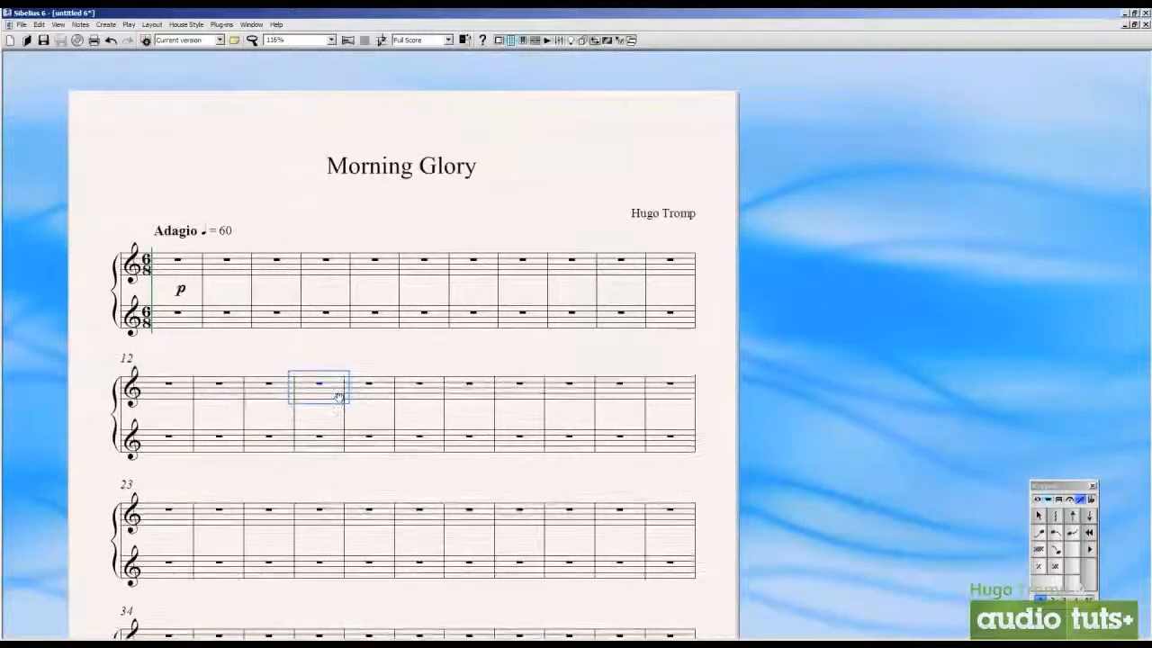
{"action": "left_click", "coordinate": [349, 363]}
Add a subtitle reading "Evnato" directly below the title Morning Glory
{"action": "left_click_drag", "start_coordinate": [375, 334], "coordinate": [463, 142]}
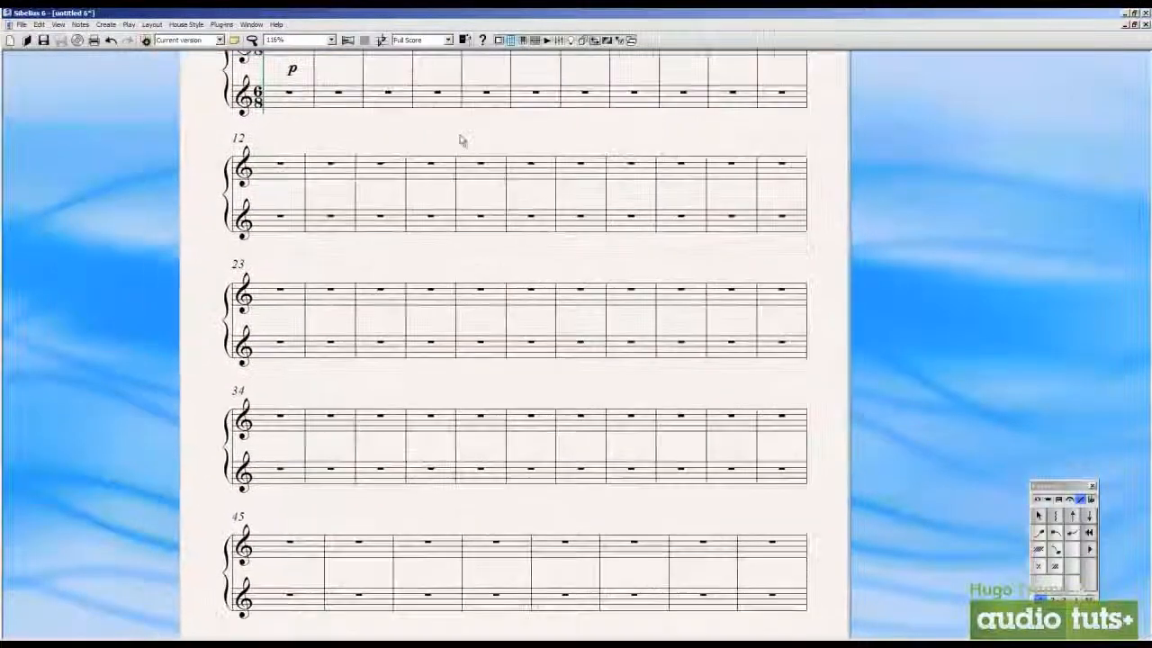
{"action": "left_click_drag", "start_coordinate": [433, 398], "coordinate": [417, 185]}
{"action": "scroll", "coordinate": [579, 432], "scroll_direction": "up", "scroll_amount": 5}
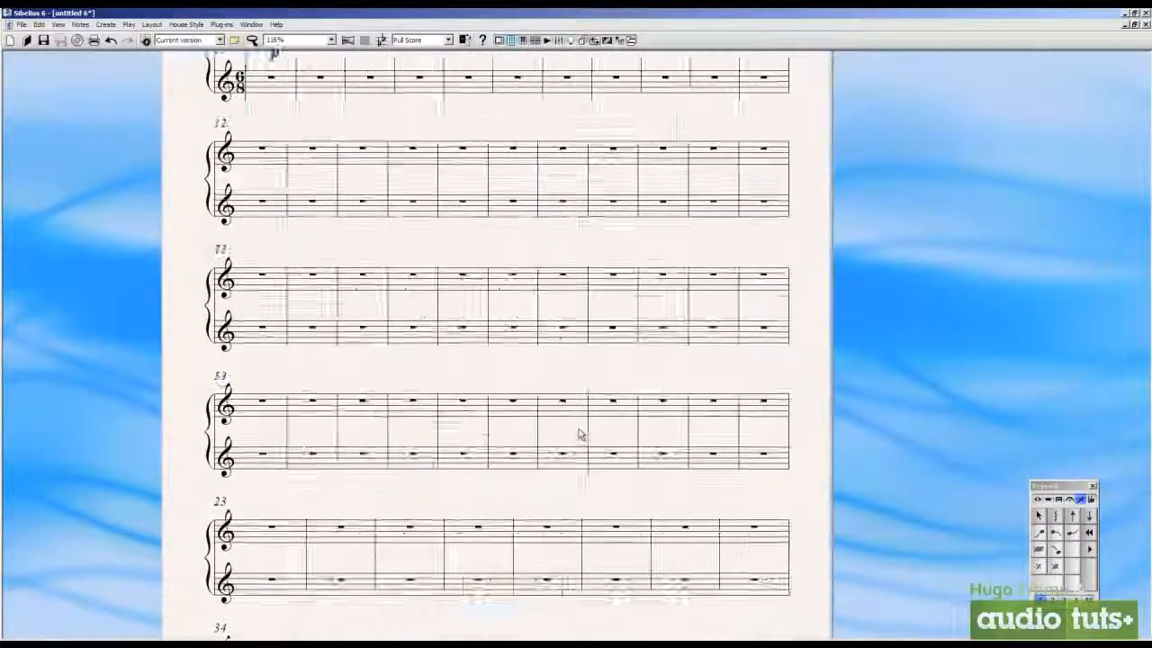
{"action": "right_click", "coordinate": [519, 222]}
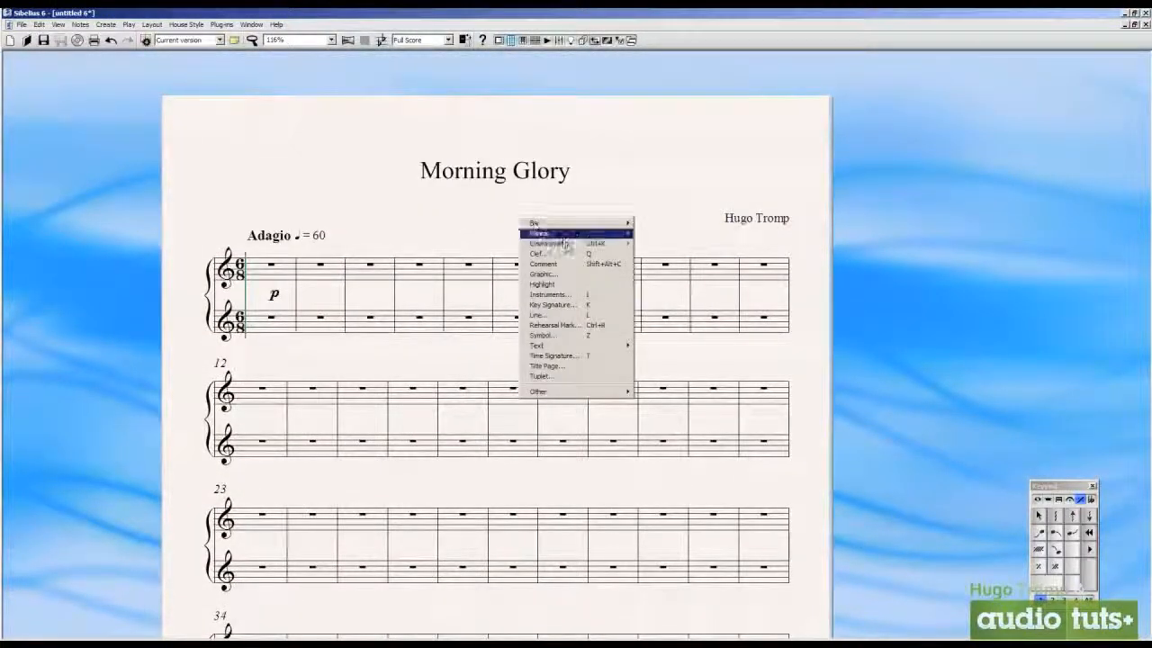
{"action": "mouse_move", "coordinate": [612, 345]}
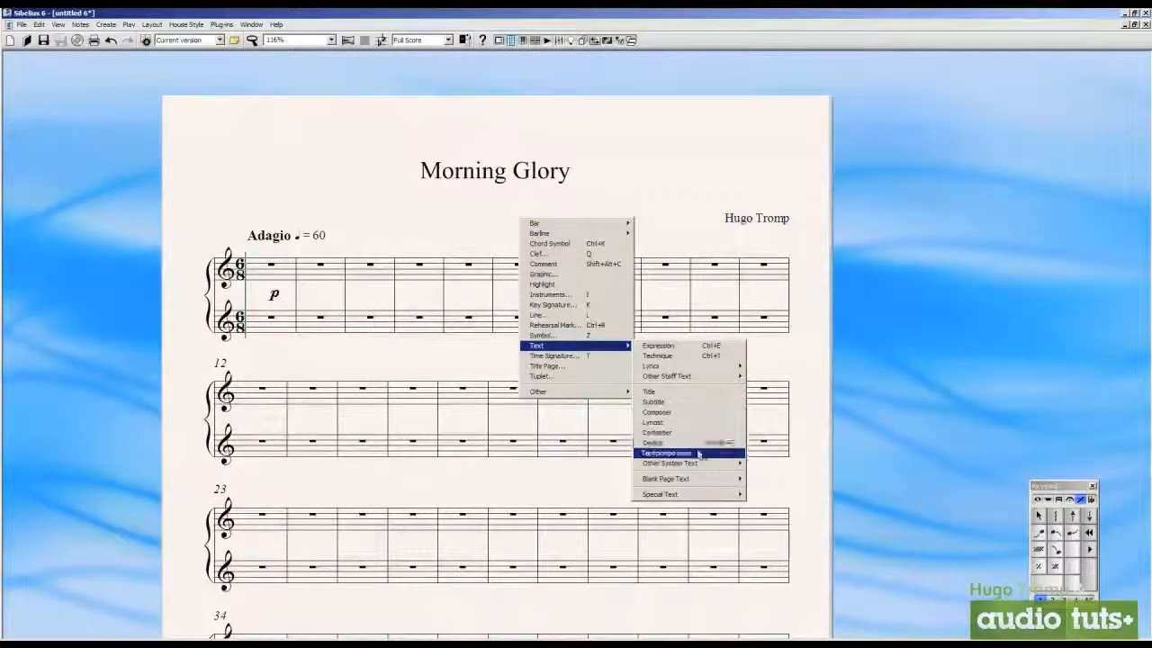
{"action": "left_click", "coordinate": [701, 407]}
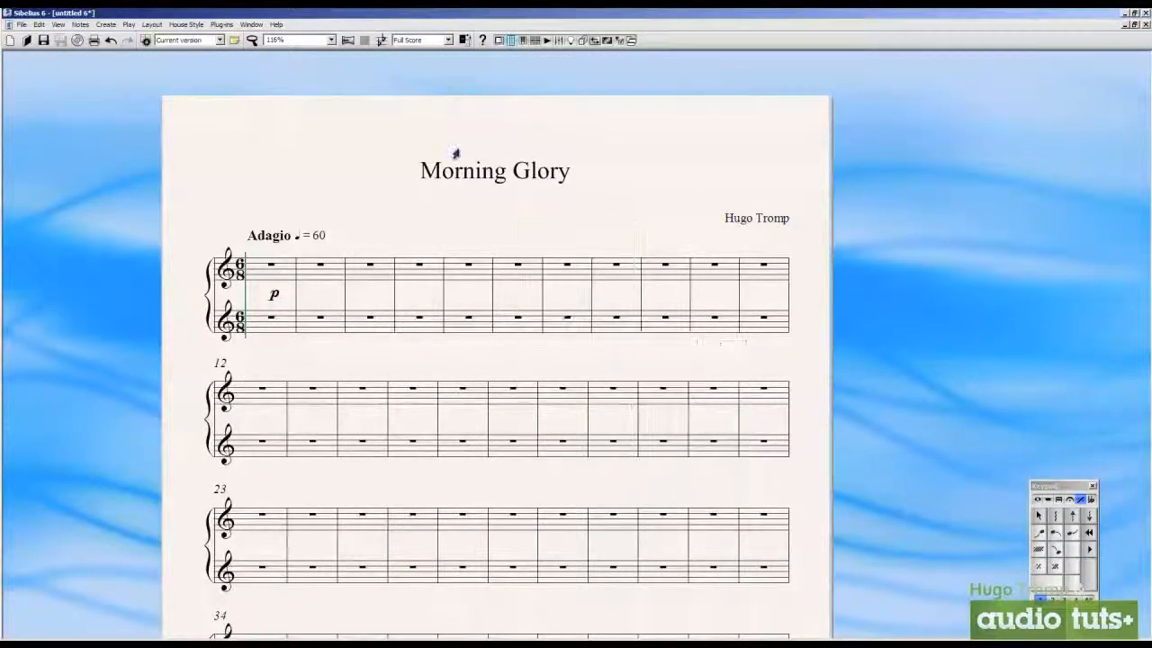
{"action": "type", "text": "for Envato"}
{"action": "key", "text": "ctrl+a"}
{"action": "type", "text": "Evnato"}
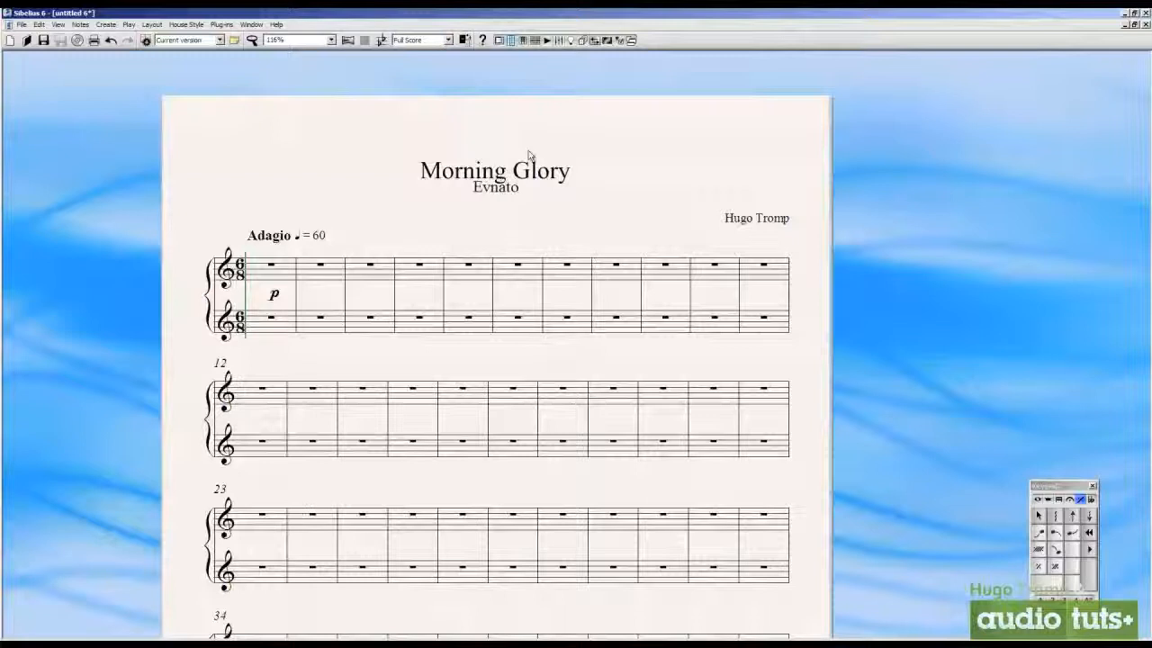
Correct the subtitle text to "Envato" and place it slightly lower beneath the title
{"action": "type", "text": "Superbe, dommage pour le mixage de la batterie que   je trouve un peu en dessous. Tres bonne compos tout de même..."}
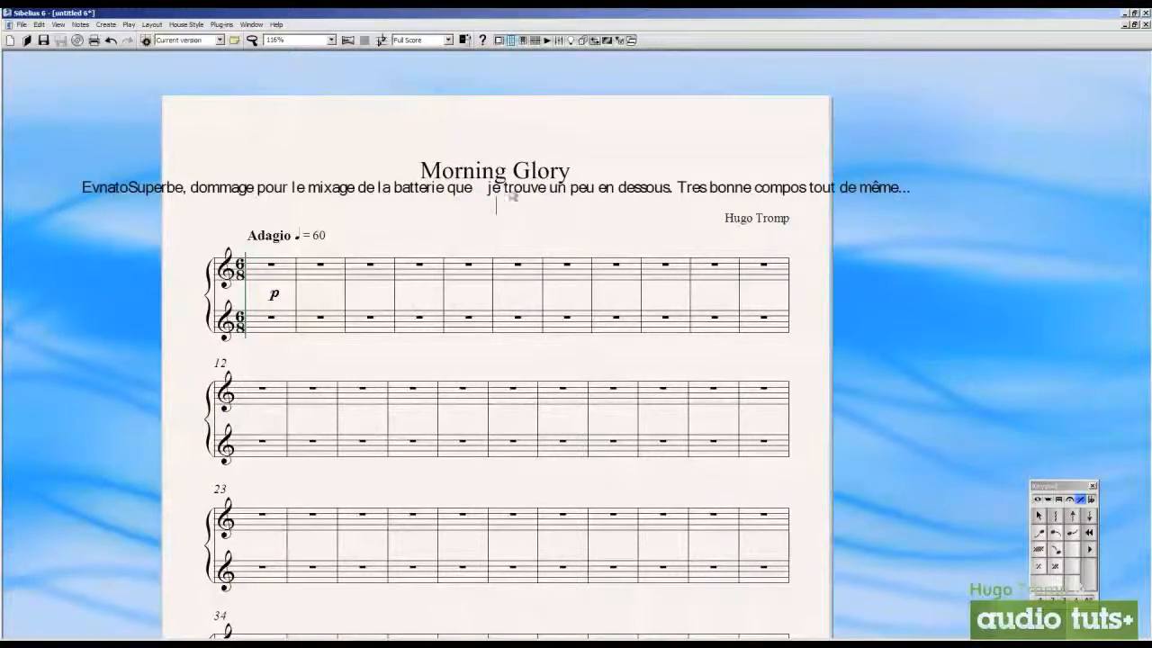
{"action": "key", "text": "ctrl+a"}
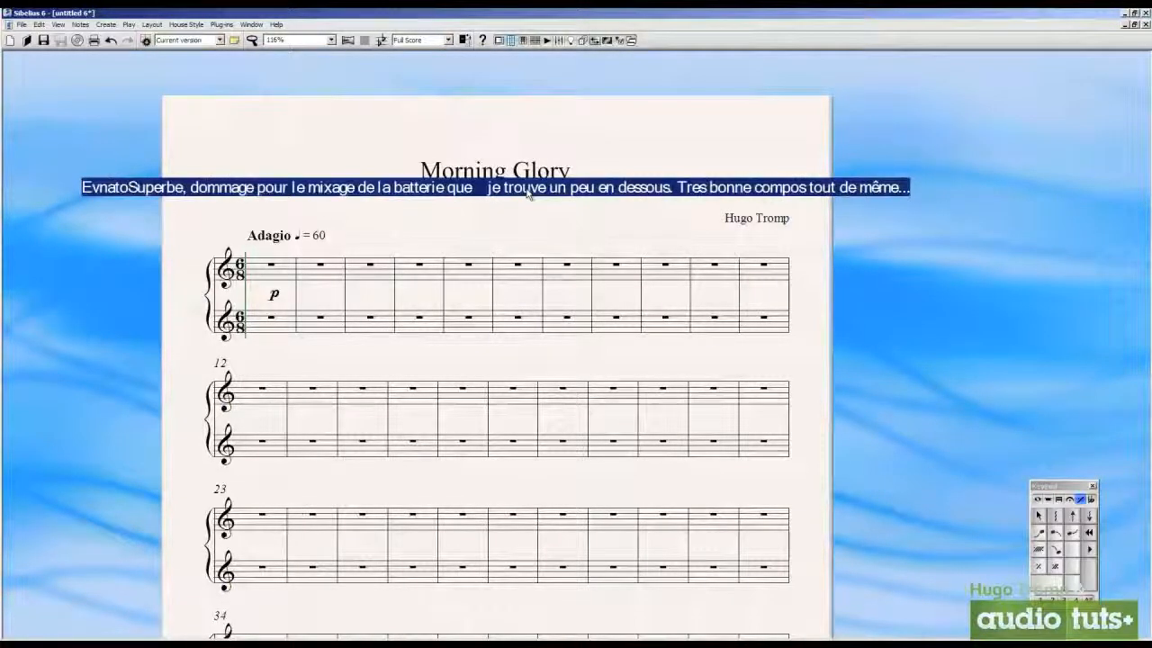
{"action": "key", "text": "BackSpace"}
{"action": "type", "text": "Envato"}
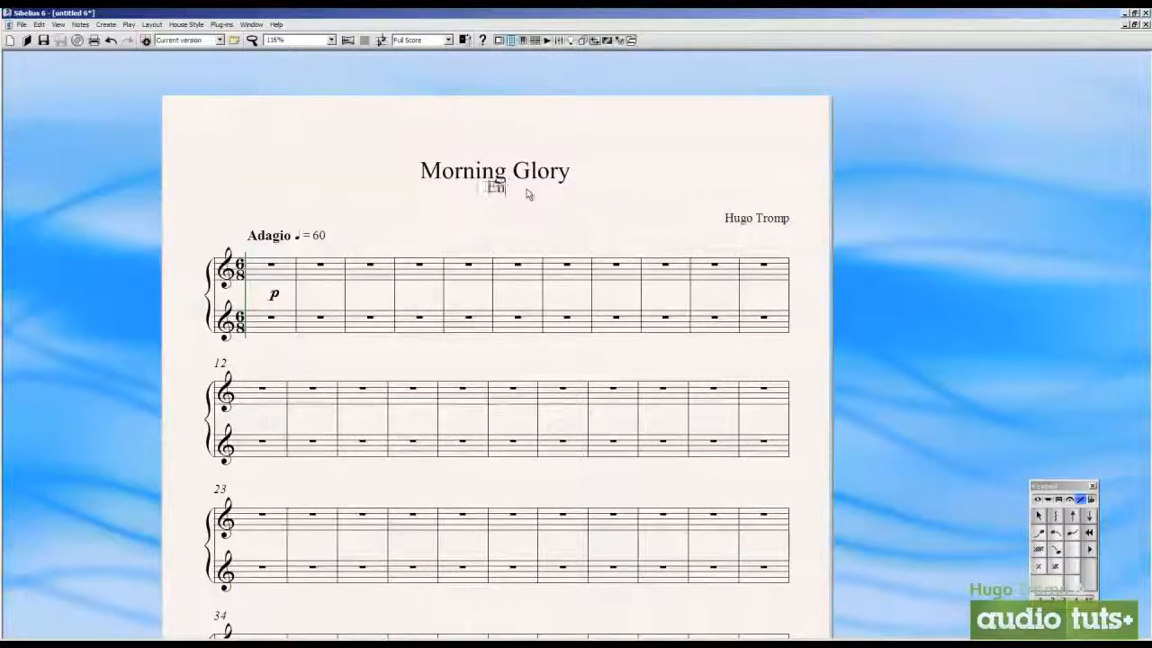
{"action": "left_click", "coordinate": [508, 125]}
{"action": "left_click_drag", "start_coordinate": [473, 123], "coordinate": [509, 126]}
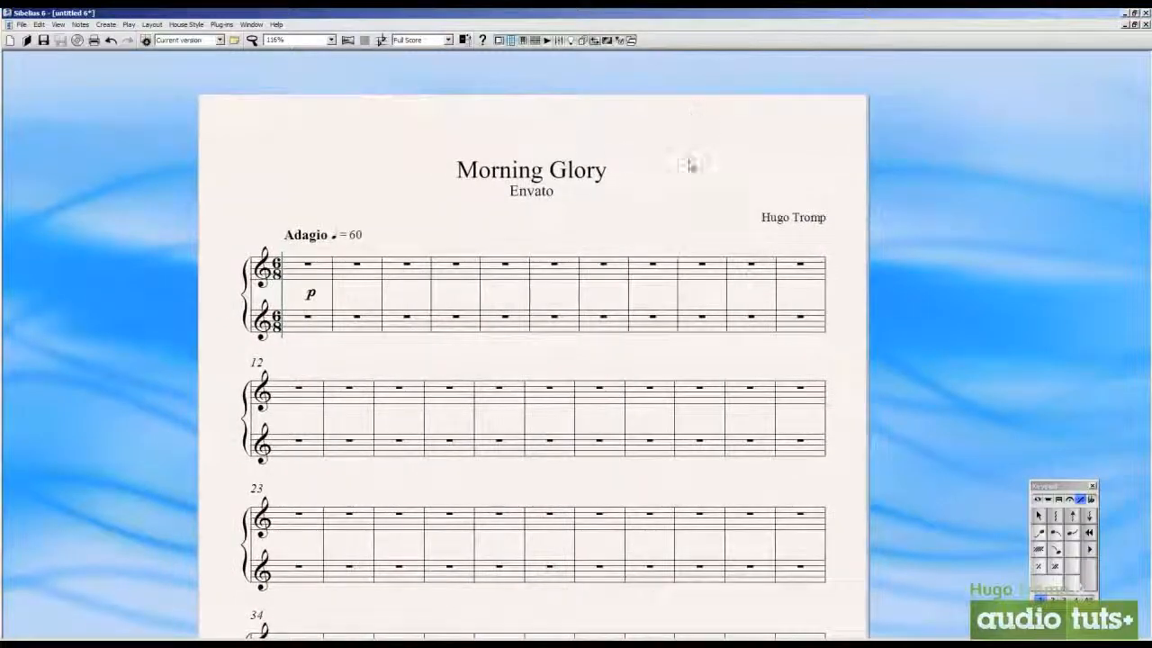
{"action": "left_click_drag", "start_coordinate": [689, 162], "coordinate": [699, 157]}
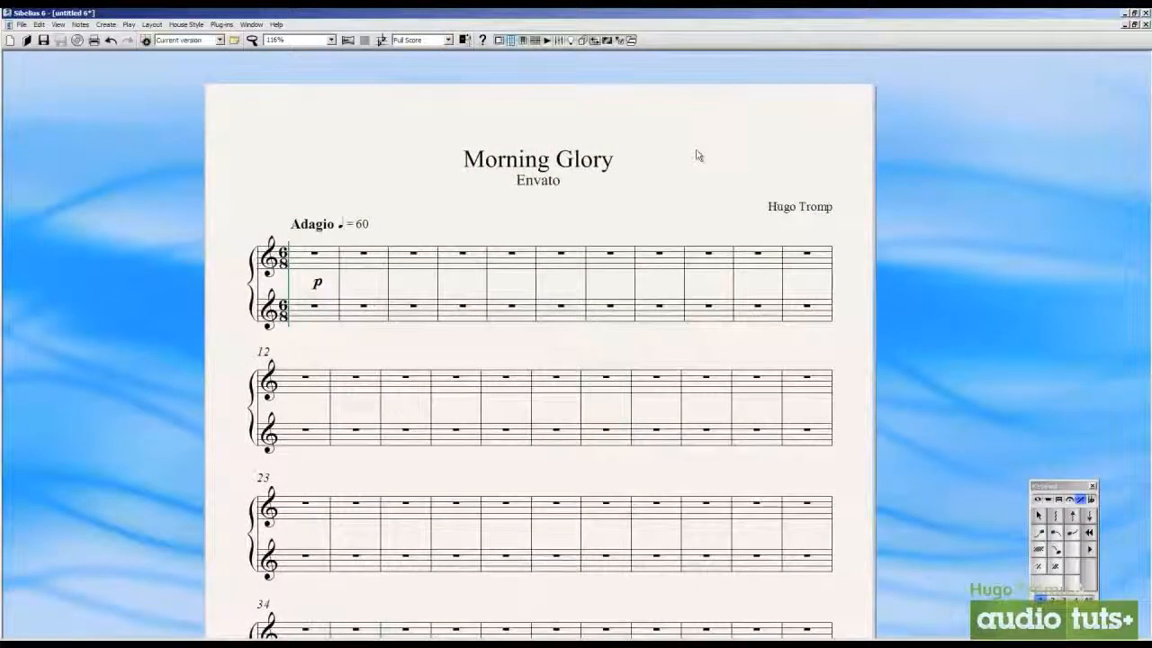
Create a title page with one blank page, the title Morning Glory and the prefilled composer name
{"action": "right_click", "coordinate": [698, 156]}
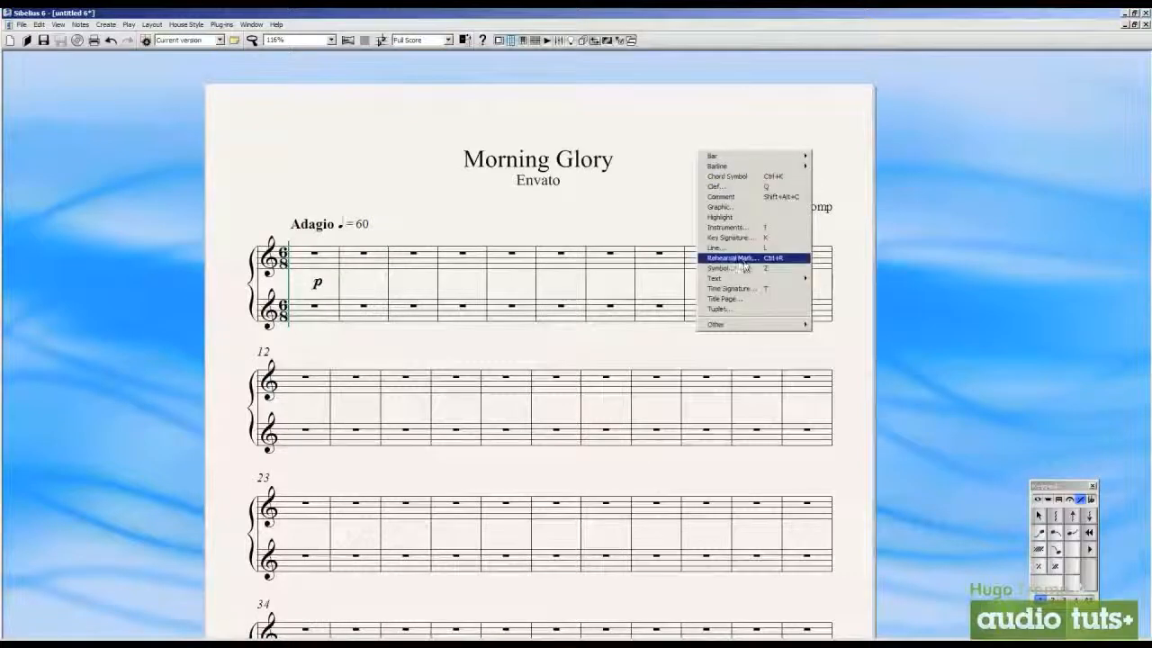
{"action": "left_click", "coordinate": [760, 299]}
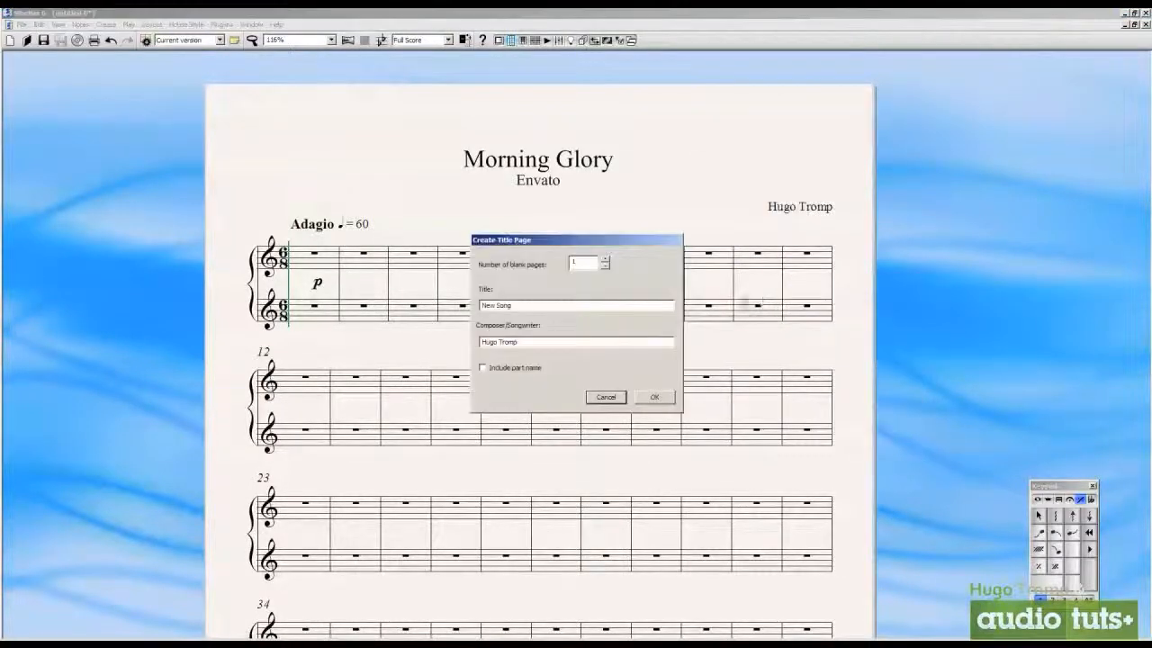
{"action": "left_click_drag", "start_coordinate": [571, 307], "coordinate": [420, 311]}
{"action": "type", "text": "Morning Glory"}
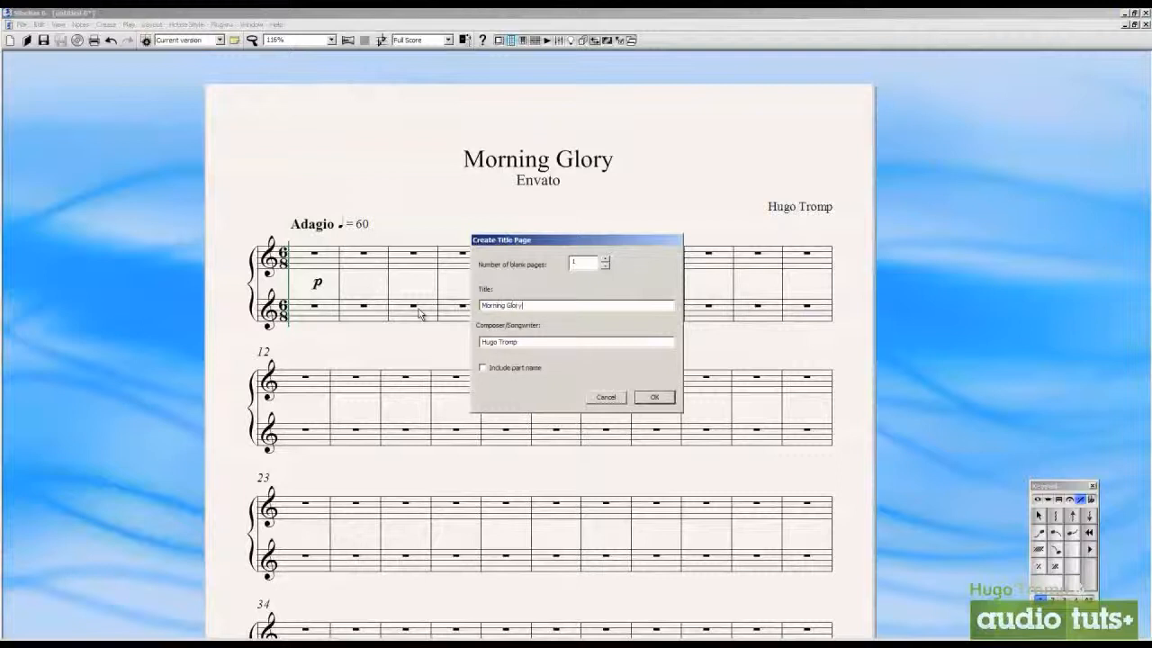
{"action": "key", "text": "Return"}
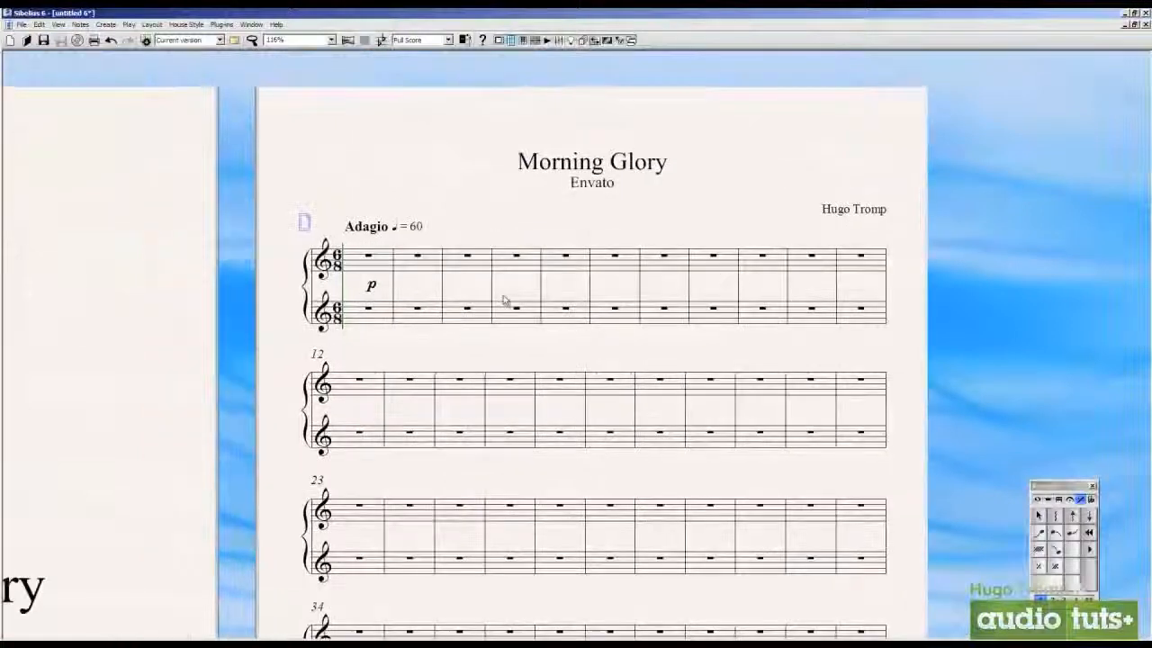
Reposition the floating Keypad a little higher and closer to the score page
{"action": "left_click", "coordinate": [356, 248]}
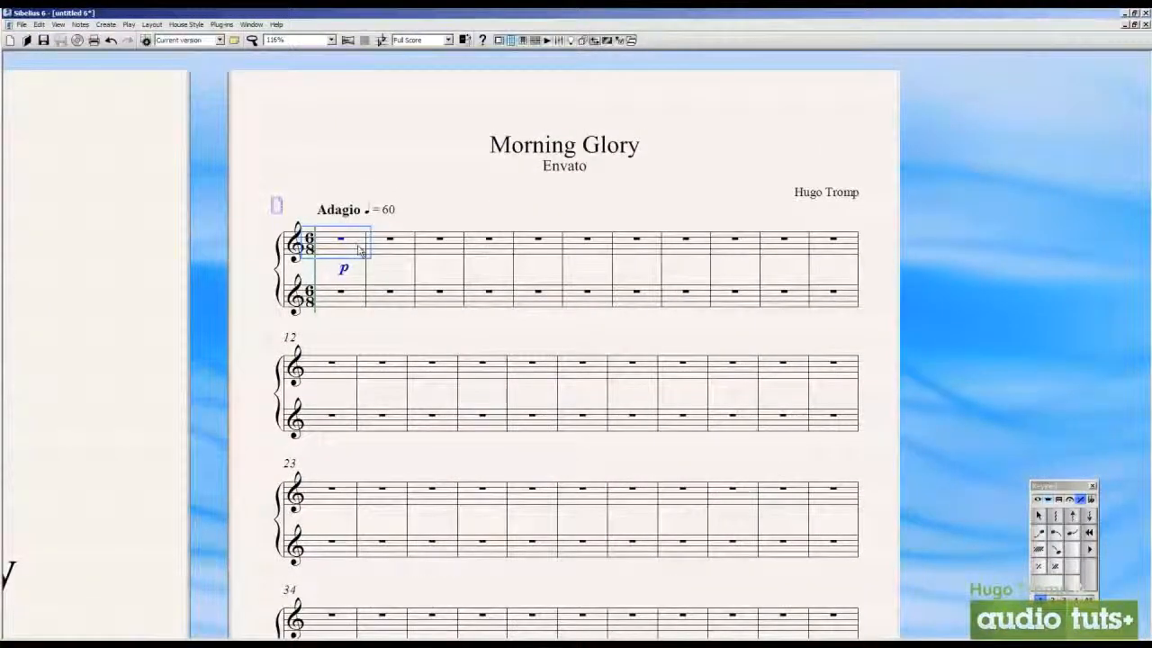
{"action": "left_click_drag", "start_coordinate": [1055, 488], "coordinate": [1020, 461]}
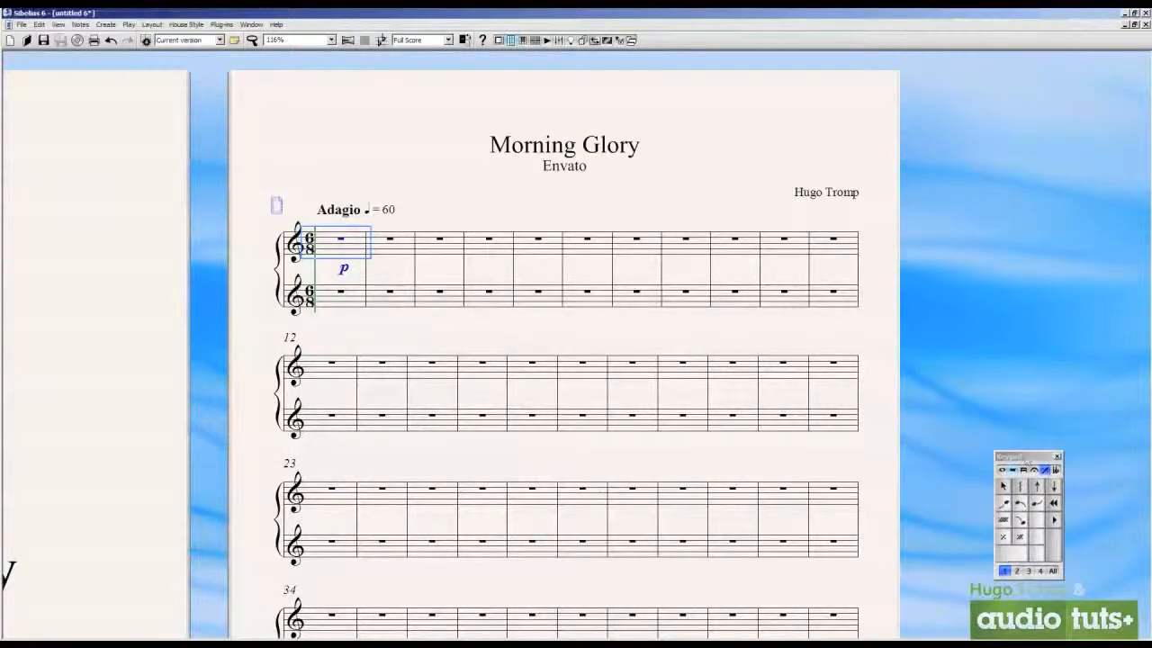
{"action": "left_click", "coordinate": [426, 214]}
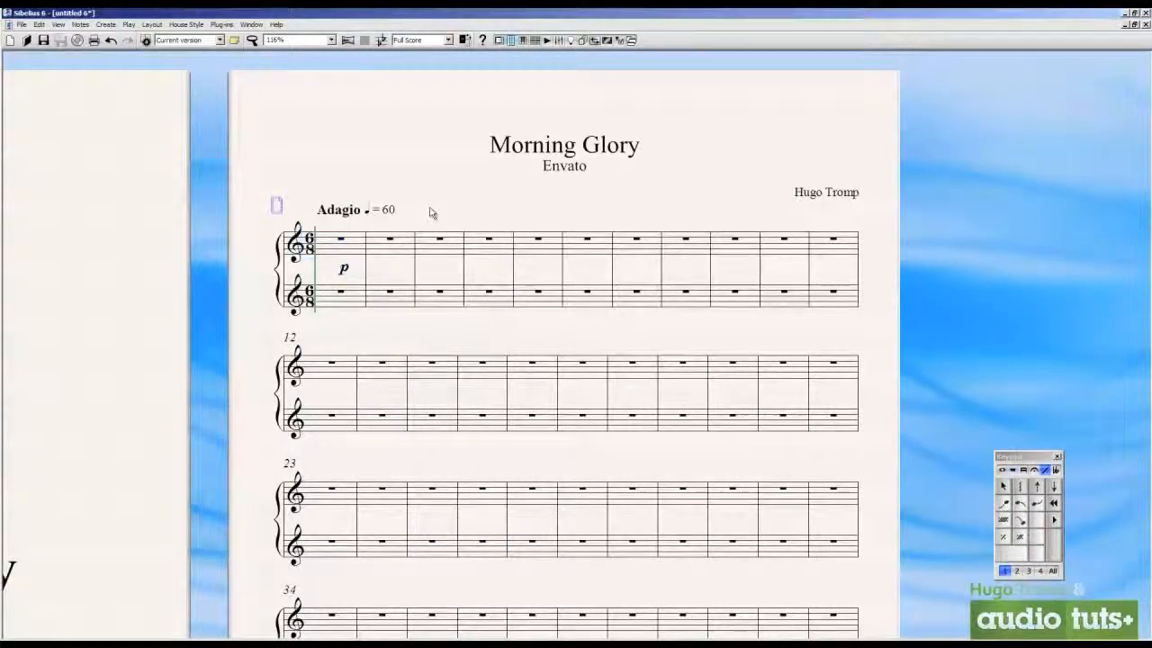
Enter eighth notes at the start of the first bar's upper staff: a B-C cluster, G and E
{"action": "left_click", "coordinate": [355, 245]}
{"action": "left_click", "coordinate": [1001, 469]}
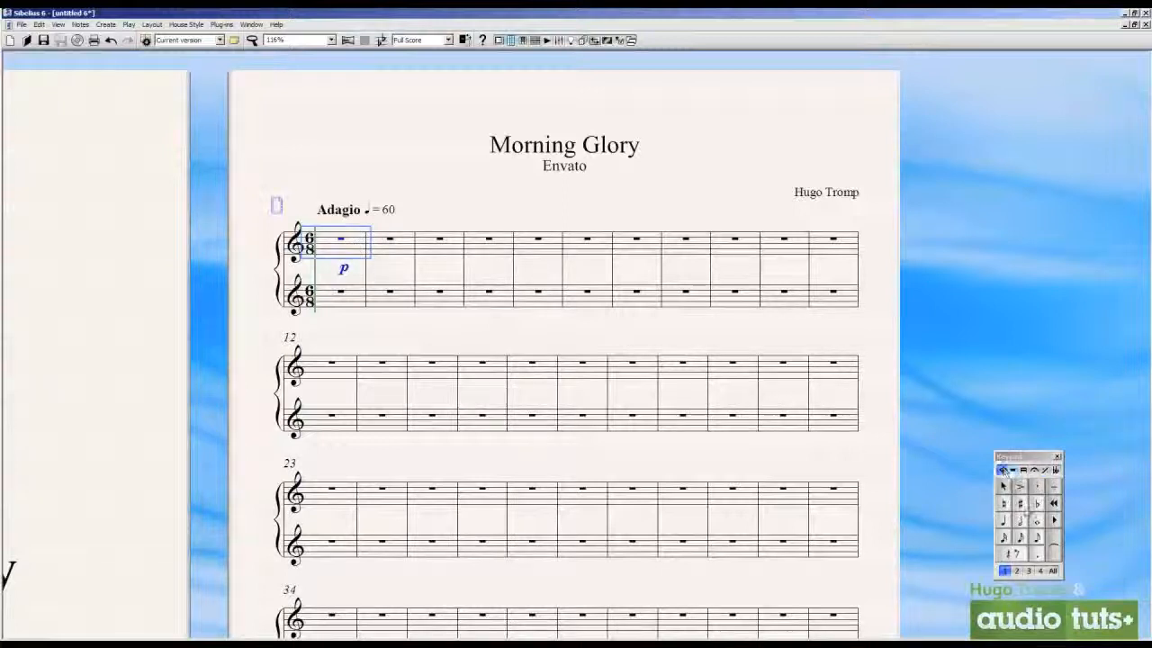
{"action": "left_click", "coordinate": [1004, 520]}
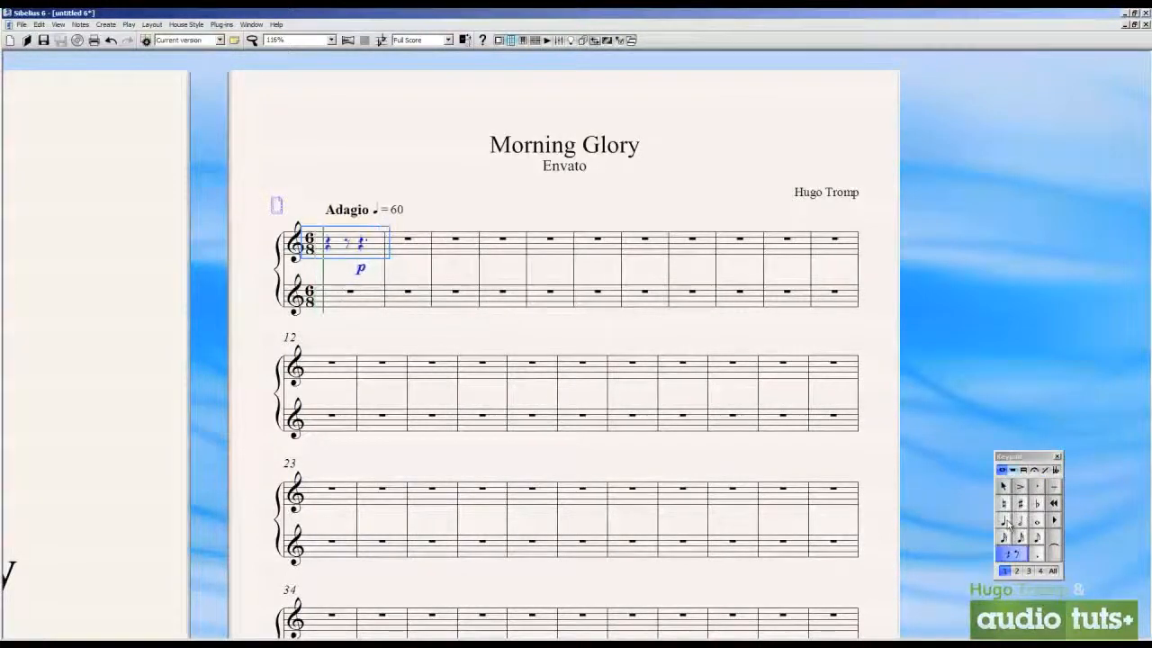
{"action": "left_click", "coordinate": [1006, 522]}
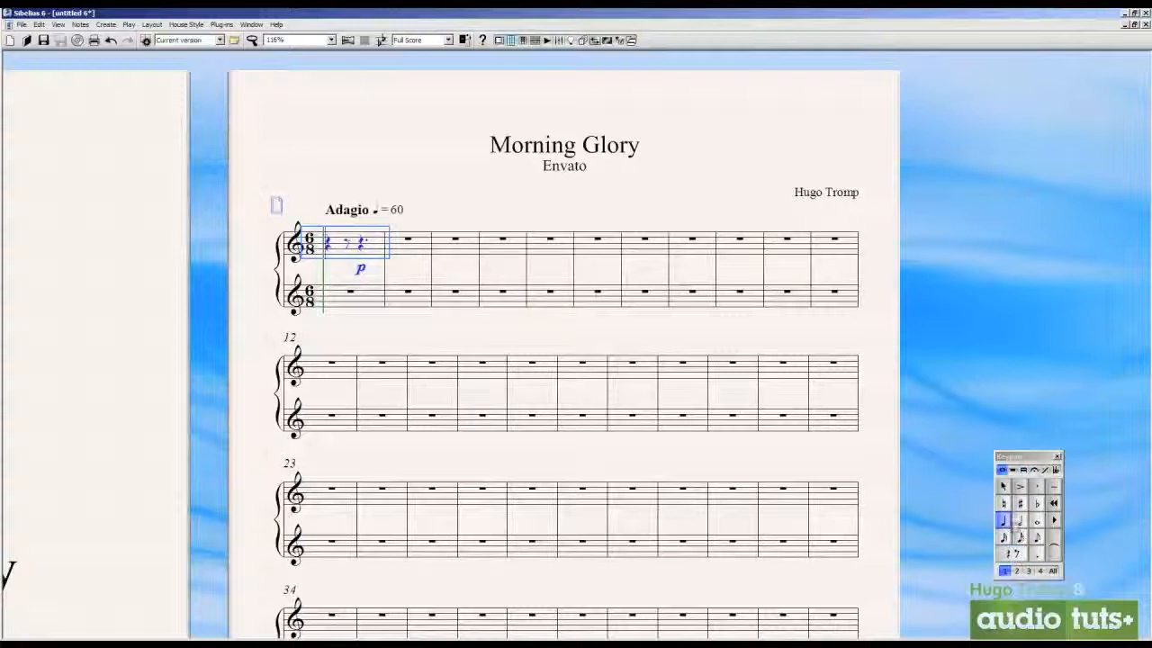
{"action": "left_click", "coordinate": [1037, 537]}
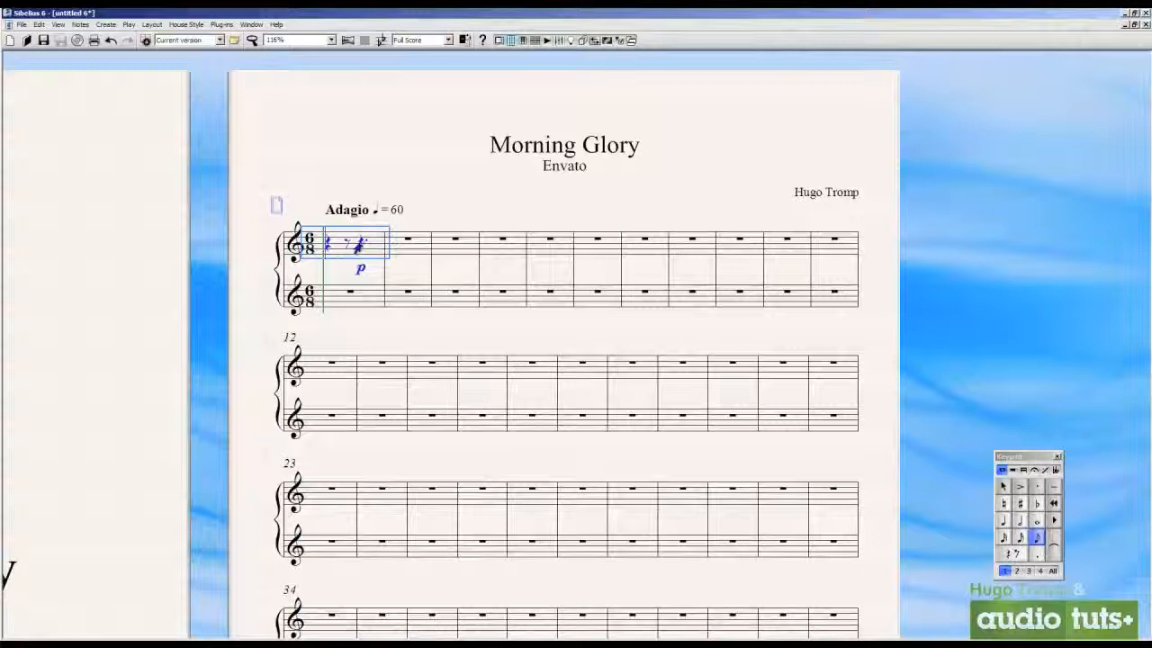
{"action": "key", "text": "c"}
{"action": "key", "text": "g"}
{"action": "key", "text": "e"}
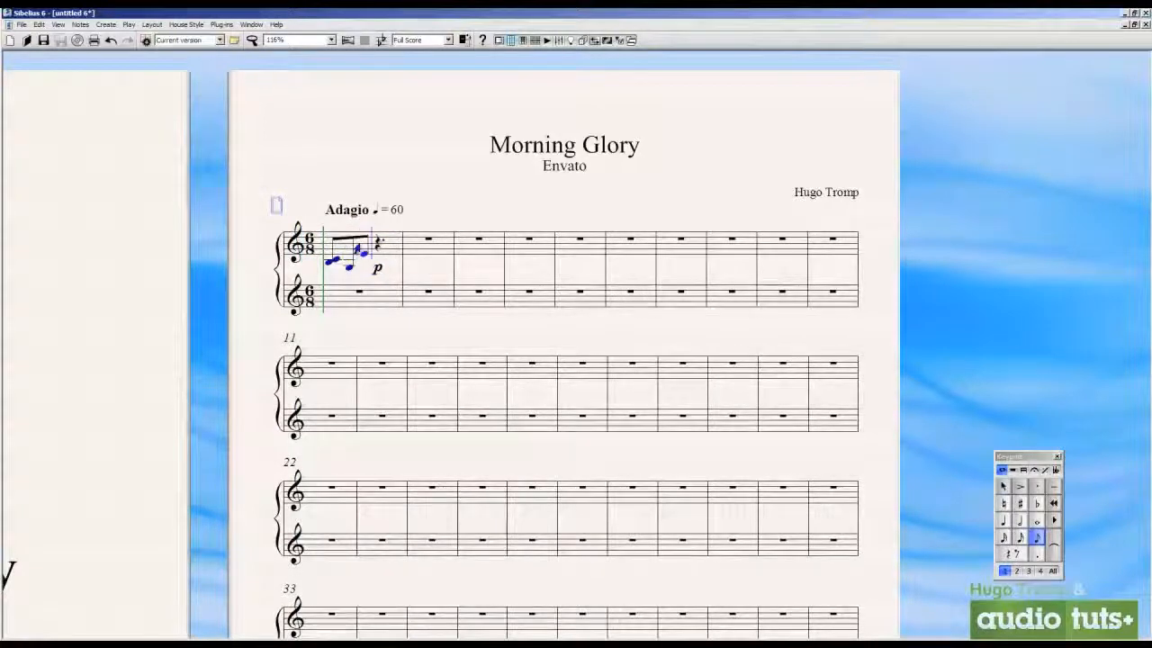
Complete the first bar with three eighth-note chords stacked on C: C-E-G, C-F-A and C-E-G-C
{"action": "key", "text": "c"}
{"action": "key", "text": "3"}
{"action": "key", "text": "3"}
{"action": "key", "text": "c"}
{"action": "key", "text": "4"}
{"action": "key", "text": "3"}
{"action": "key", "text": "c"}
{"action": "key", "text": "3"}
{"action": "key", "text": "3"}
{"action": "key", "text": "4"}
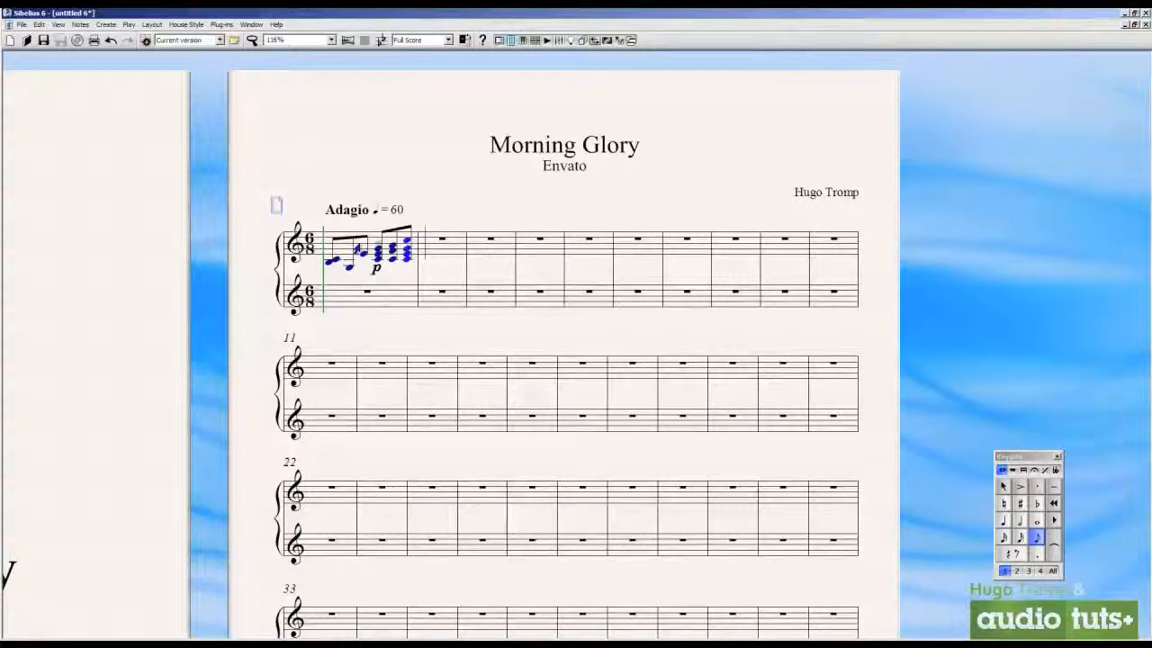
Enter the eighth notes G, C, E and F in the second bar of the upper staff
{"action": "key", "text": "c"}
{"action": "key", "text": "c"}
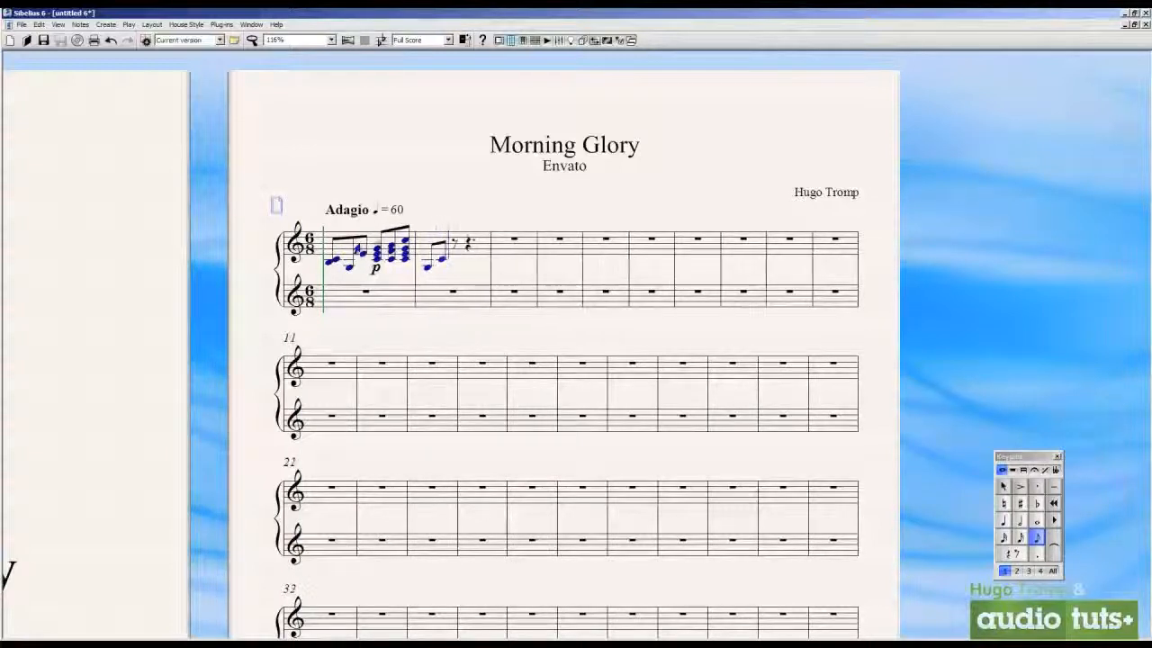
{"action": "key", "text": "e"}
{"action": "key", "text": "f"}
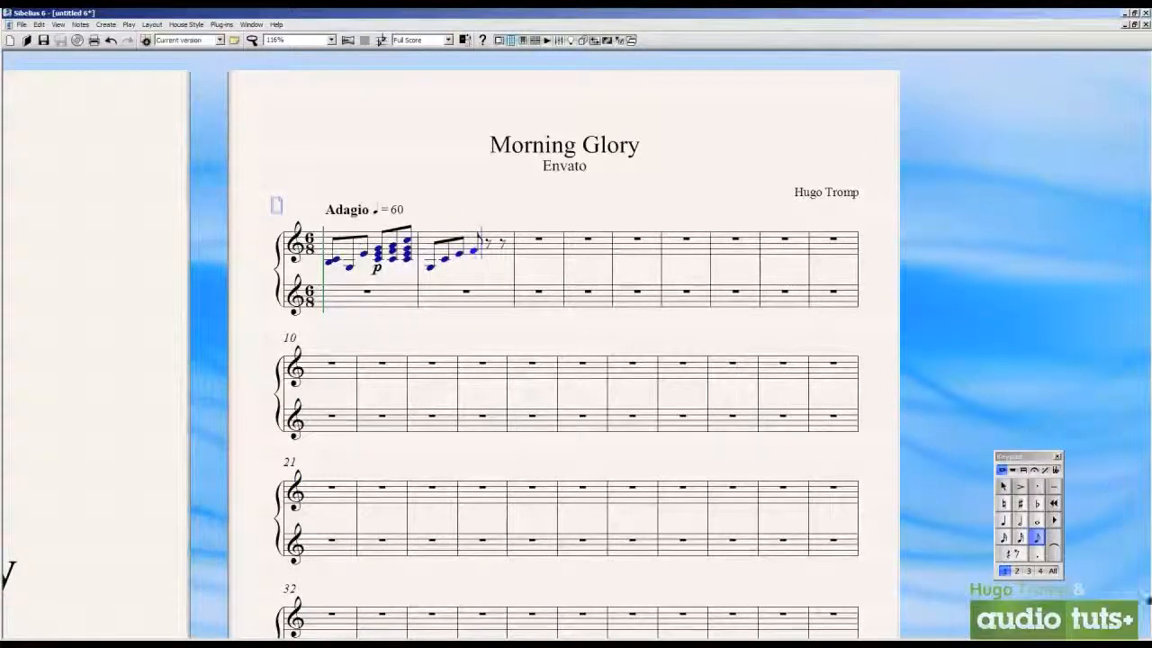
Finish the second bar with a quarter note C and fill the third bar with quarter notes G, E and C
{"action": "left_click", "coordinate": [1004, 520]}
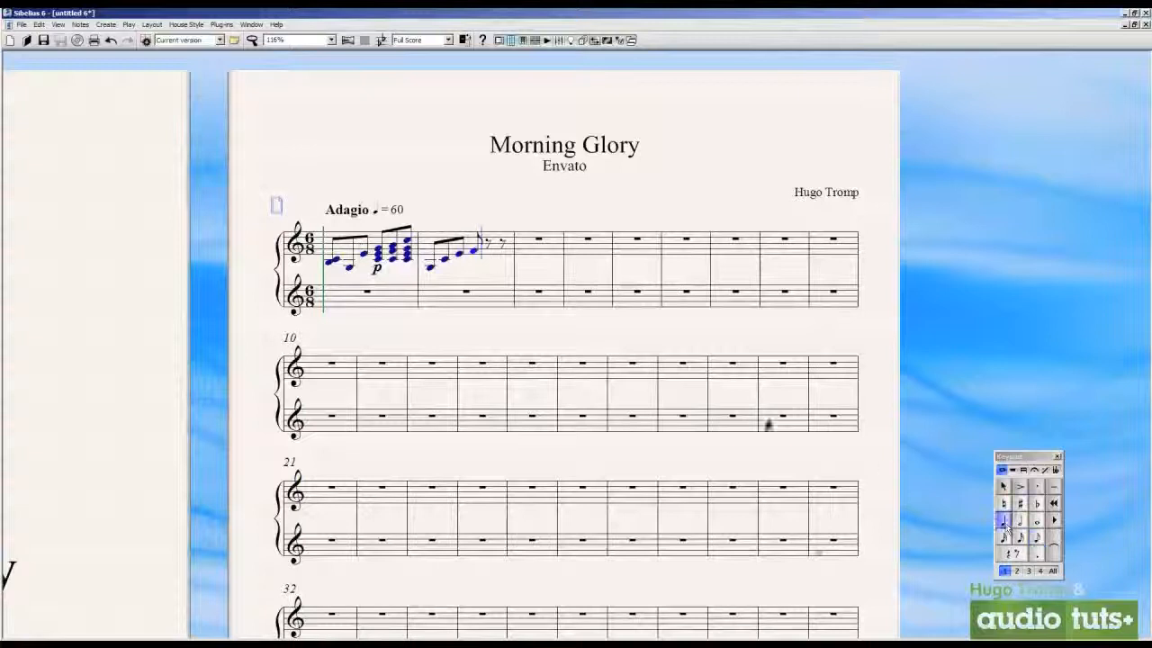
{"action": "key", "text": "c"}
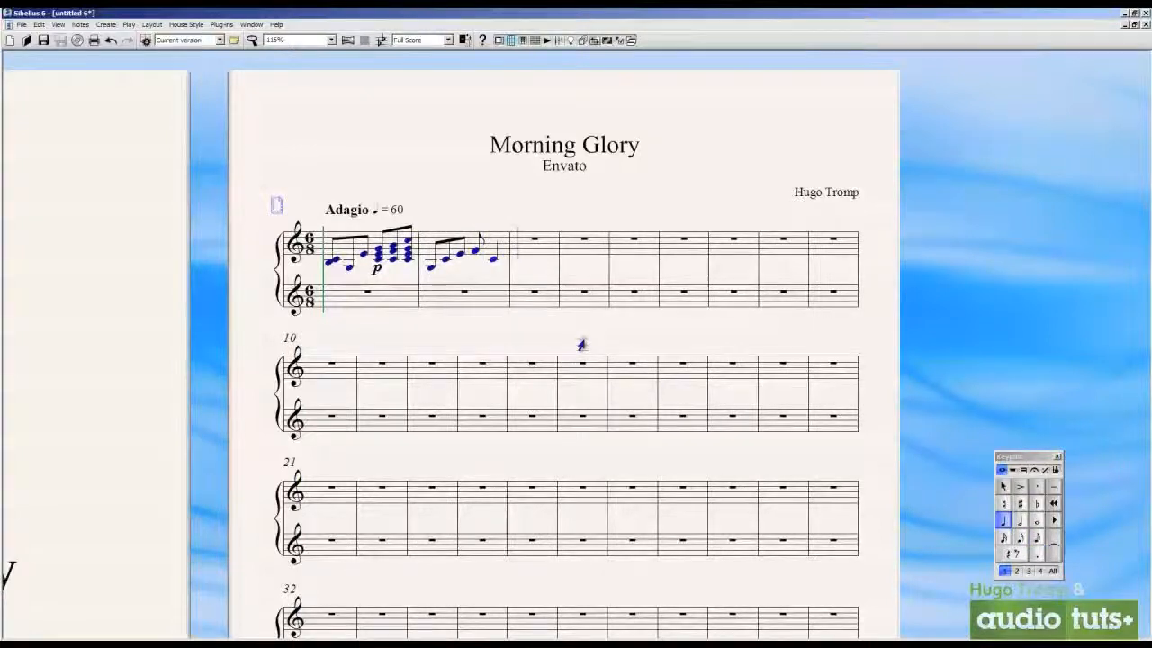
{"action": "key", "text": "g"}
{"action": "key", "text": "e"}
{"action": "key", "text": "f"}
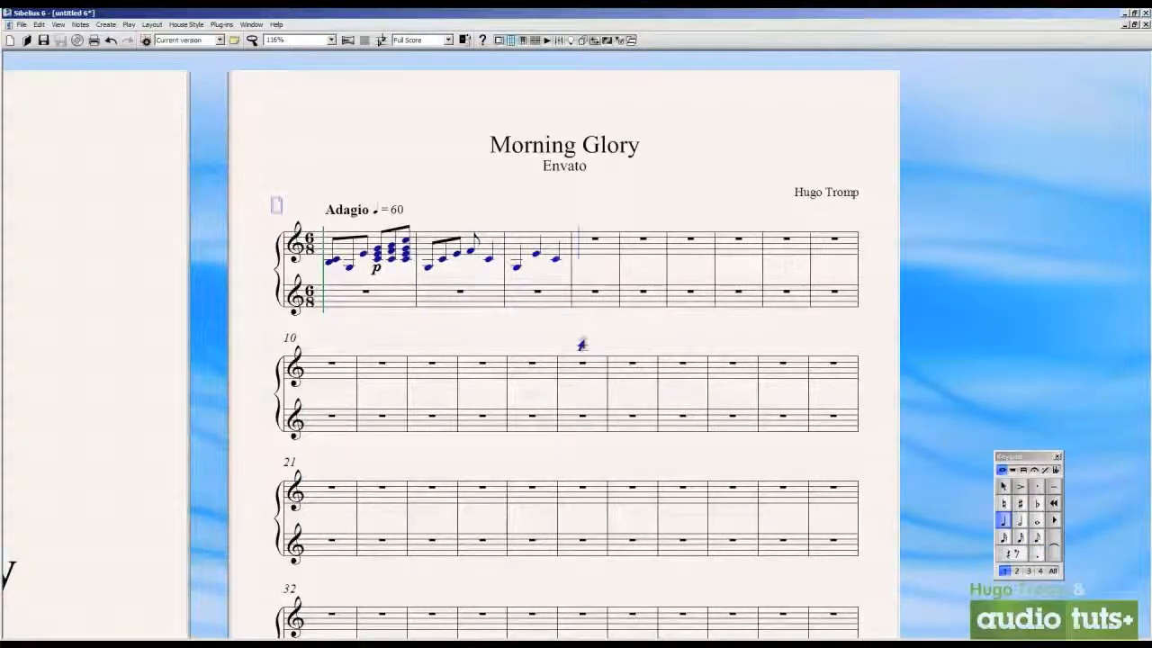
Enter quarter notes B-flat and D followed by a quarter rest in the fourth bar of the upper staff
{"action": "left_click", "coordinate": [1021, 506]}
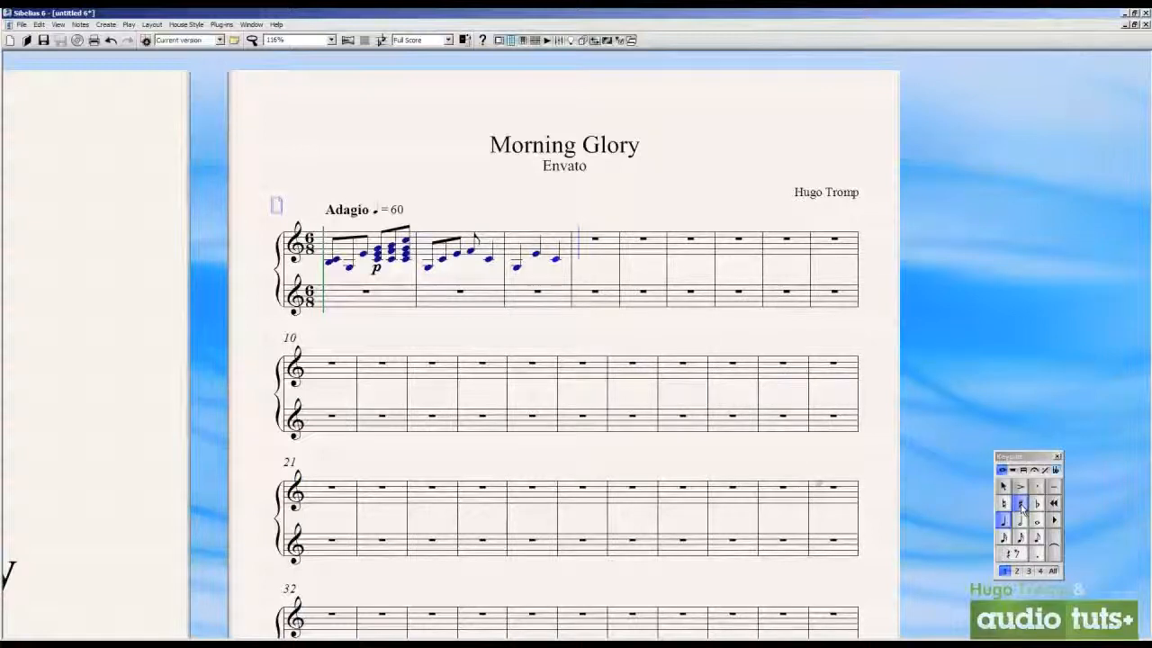
{"action": "key", "text": "b"}
{"action": "key", "text": "d"}
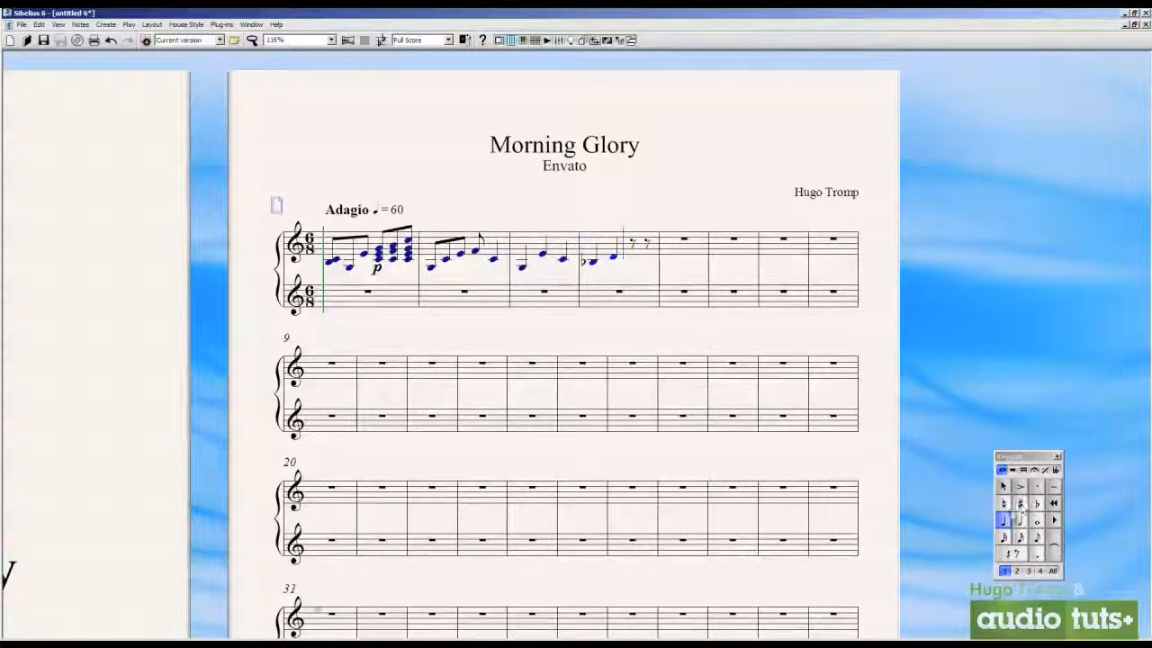
{"action": "left_click", "coordinate": [1012, 470]}
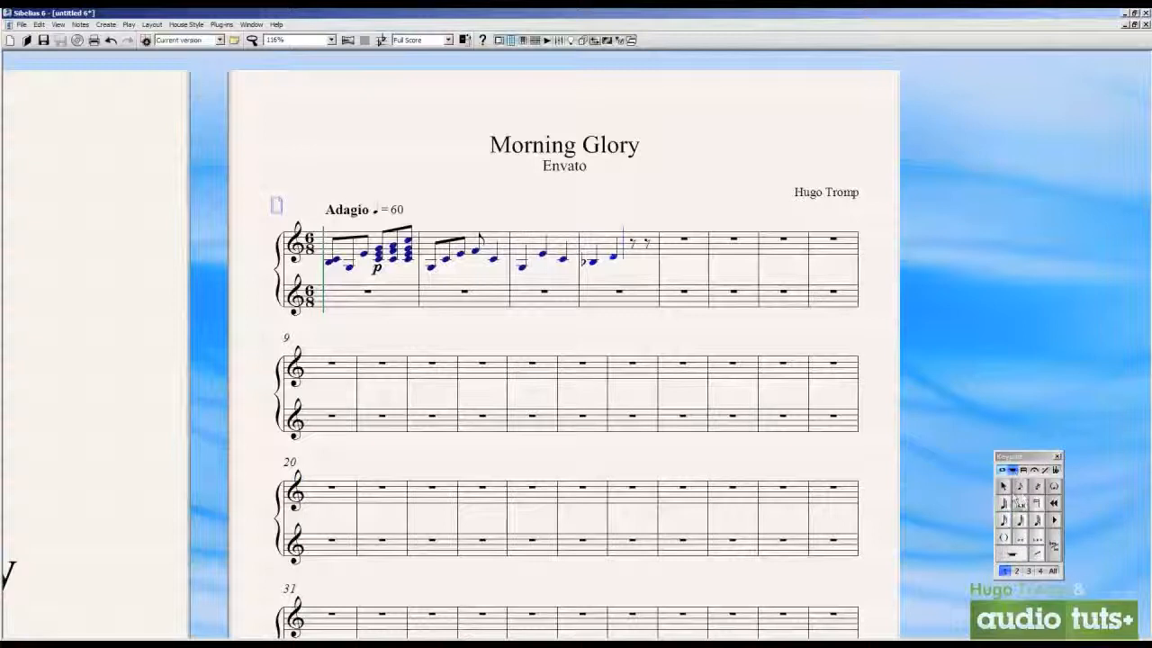
{"action": "left_click", "coordinate": [1003, 471]}
{"action": "left_click", "coordinate": [1016, 553]}
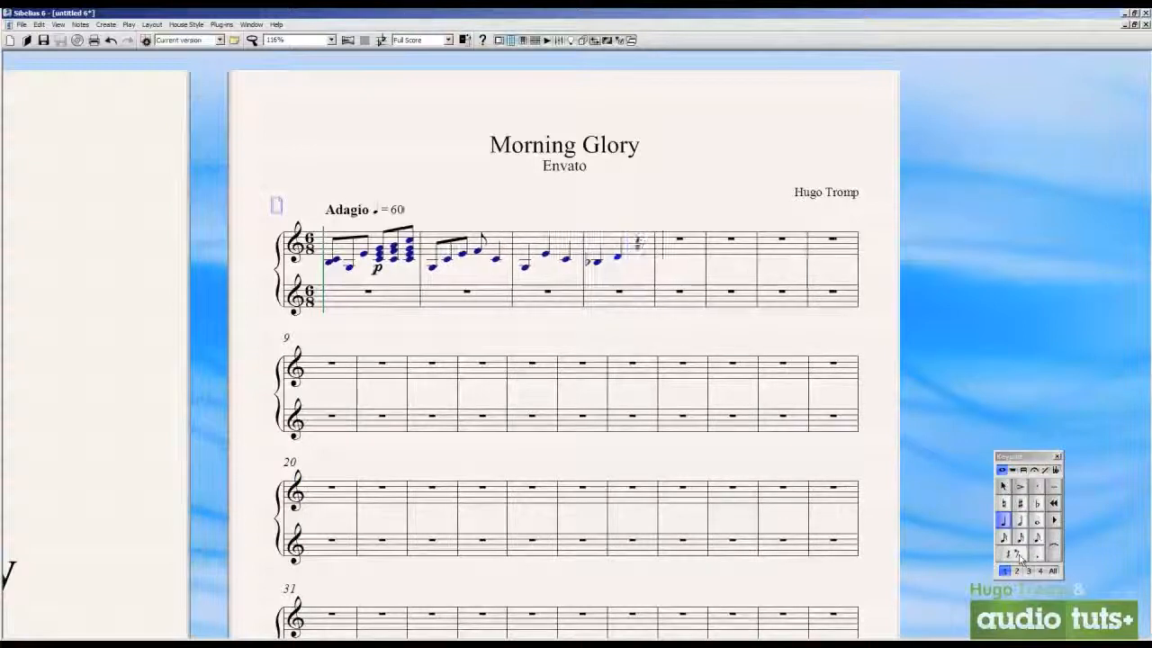
Enter a half note E from the last beat of bar four and another in bar five of the upper staff
{"action": "left_click", "coordinate": [1002, 487]}
{"action": "left_click_drag", "start_coordinate": [767, 336], "coordinate": [795, 361]}
{"action": "key", "text": "Escape"}
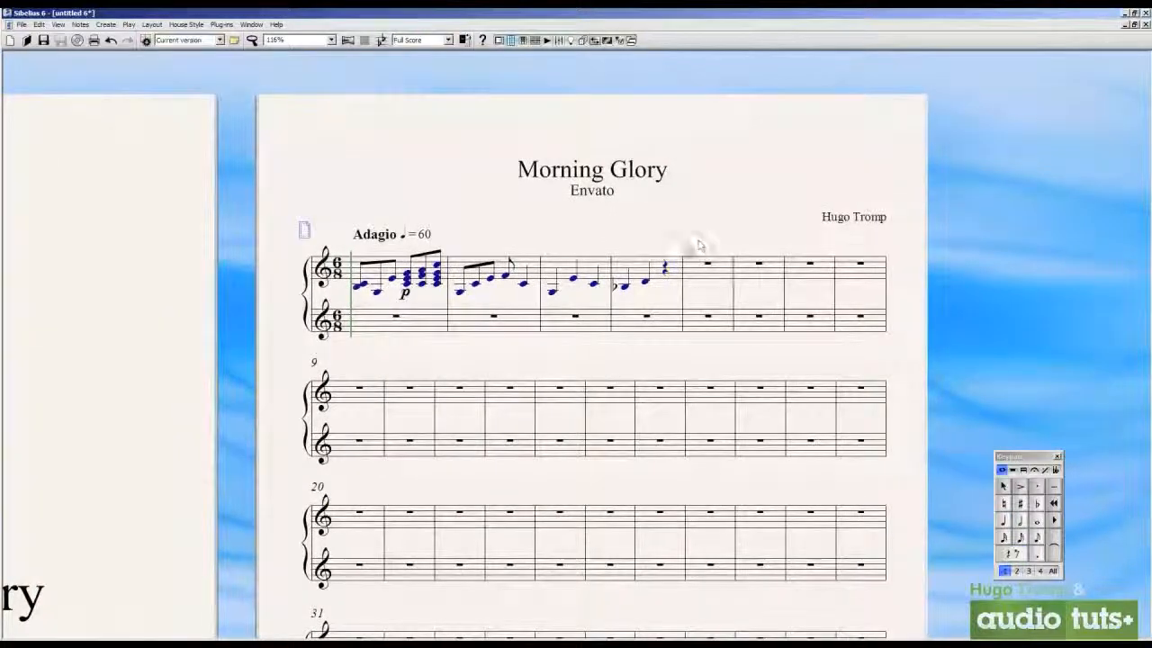
{"action": "left_click_drag", "start_coordinate": [635, 270], "coordinate": [624, 221]}
{"action": "left_click", "coordinate": [635, 235]}
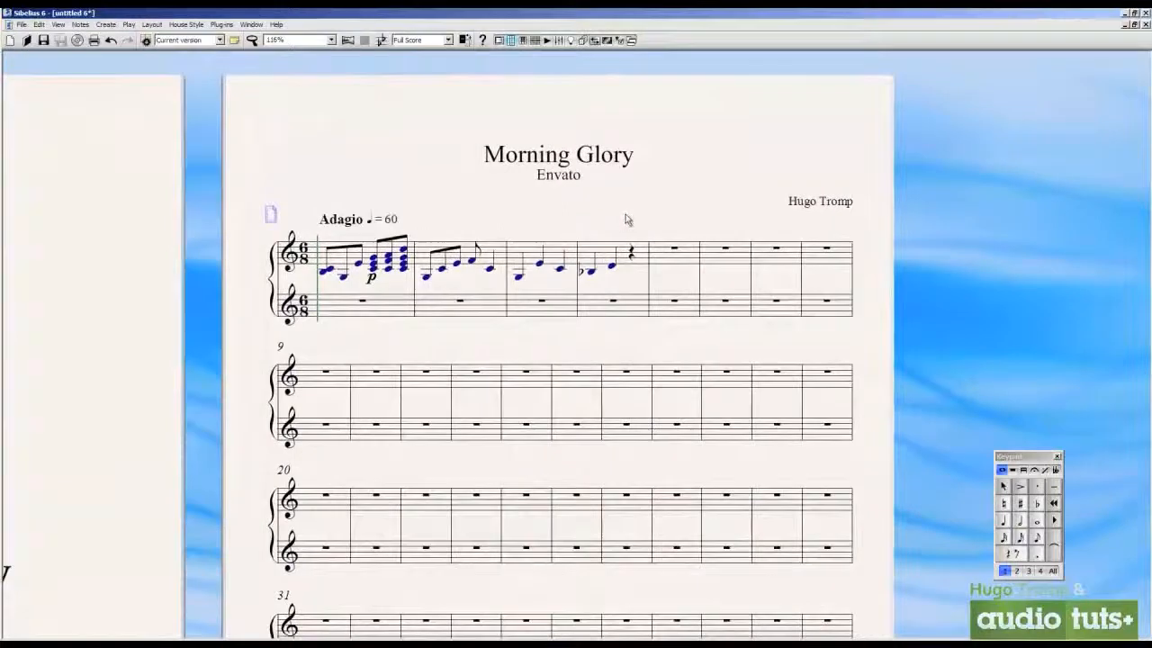
{"action": "left_click_drag", "start_coordinate": [387, 360], "coordinate": [428, 241]}
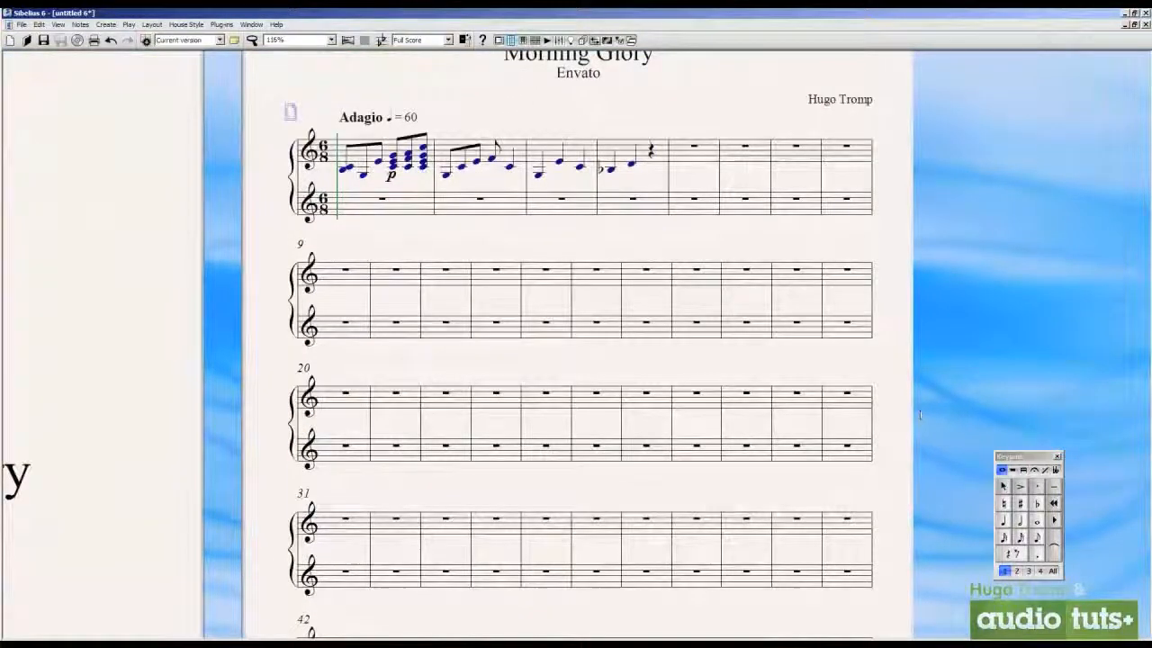
{"action": "left_click", "coordinate": [1017, 522]}
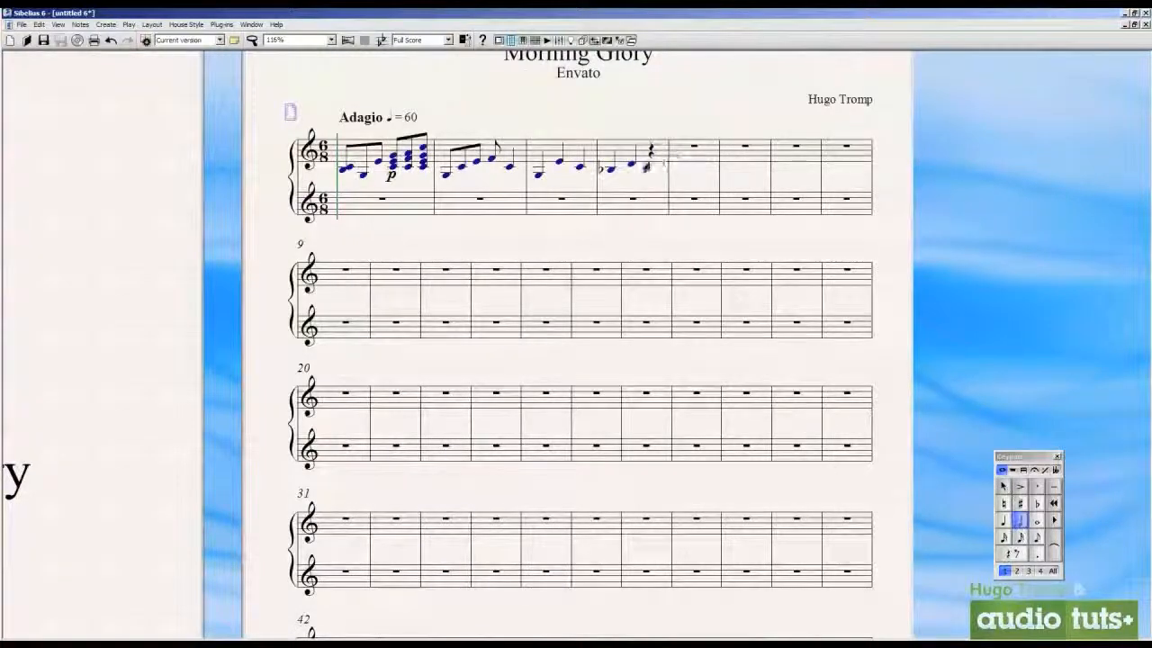
{"action": "left_click", "coordinate": [648, 165]}
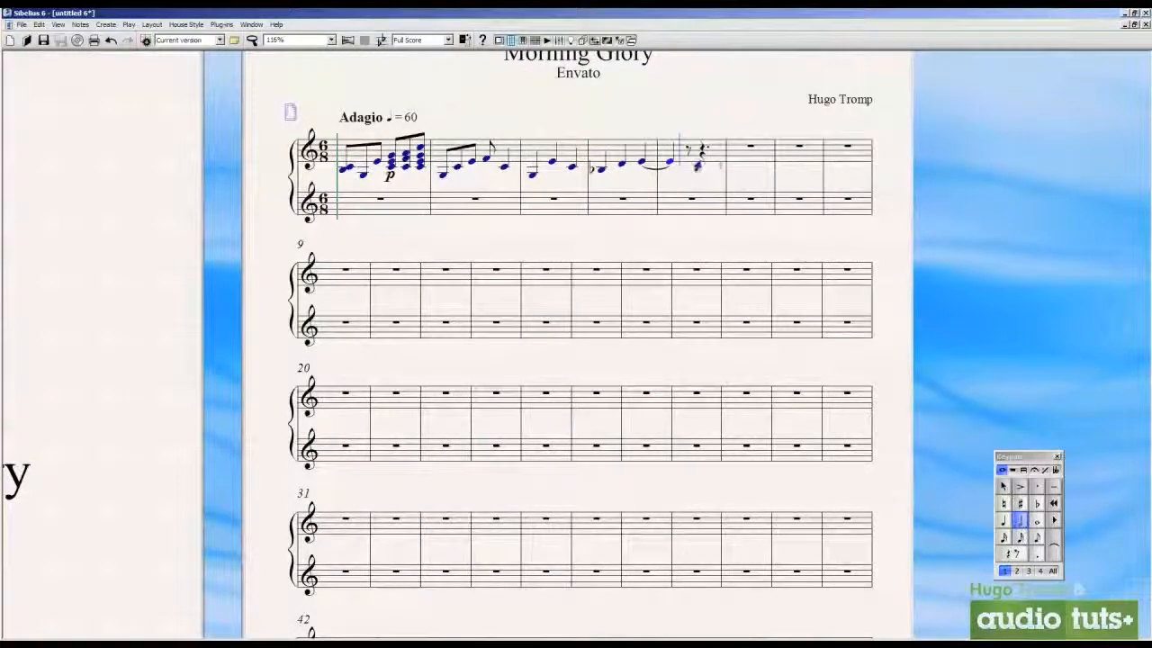
{"action": "left_click", "coordinate": [699, 160]}
Enter an eighth note D in bar six and an E-flat whole note starting in bar seven of the upper staff
{"action": "left_click", "coordinate": [1037, 537]}
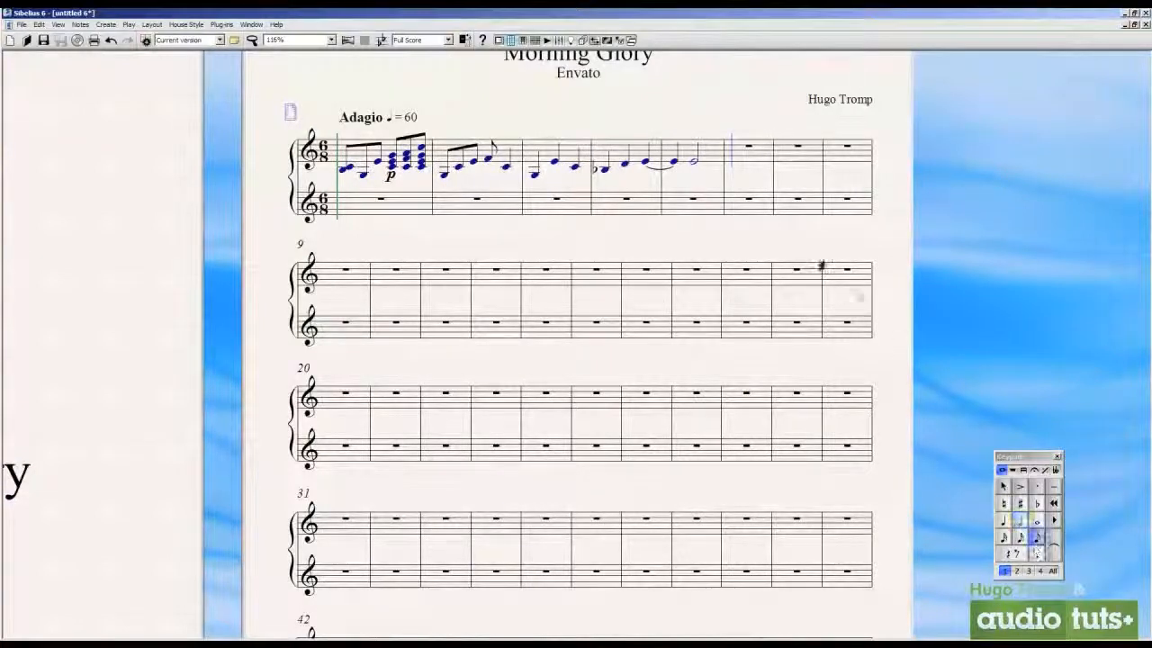
{"action": "left_click", "coordinate": [746, 162]}
{"action": "key", "text": "Escape"}
{"action": "left_click", "coordinate": [1036, 510]}
{"action": "left_click", "coordinate": [793, 166]}
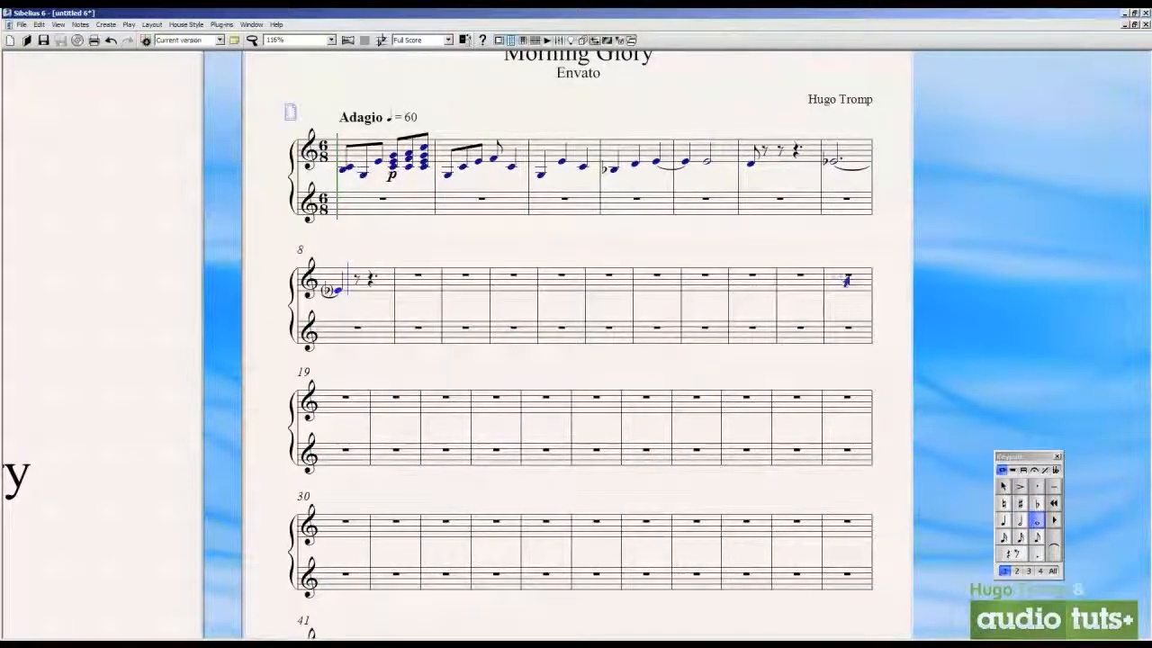
{"action": "left_click", "coordinate": [1003, 520]}
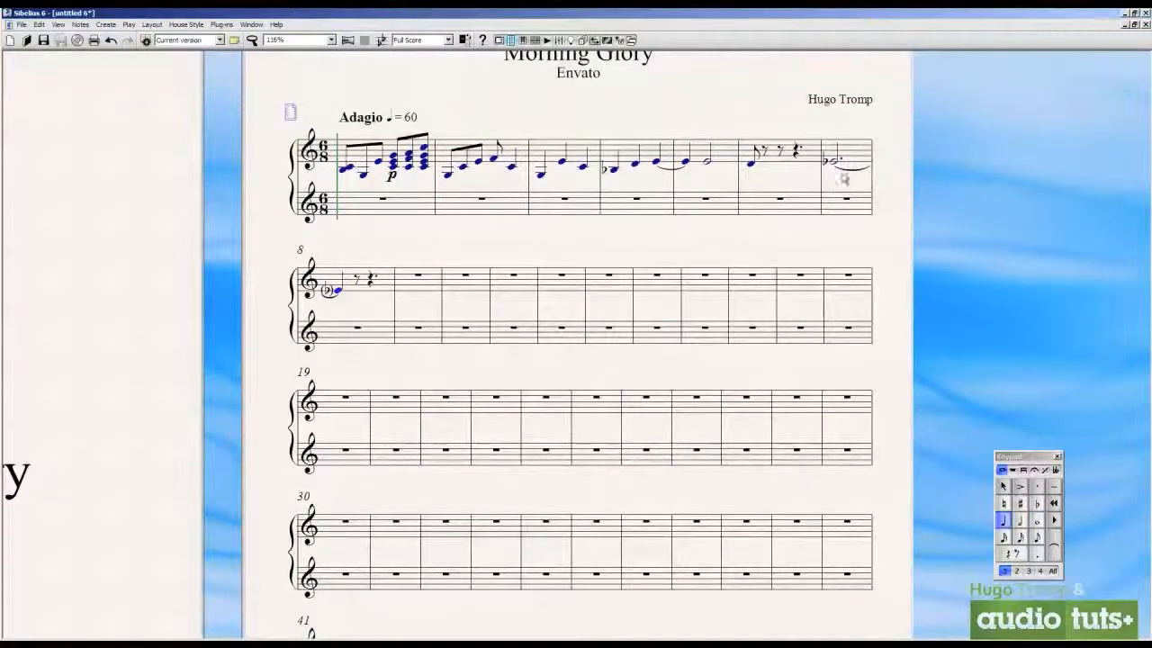
Select the upper staff from bar one through bar eight and clear all its notes and dynamics
{"action": "left_click", "coordinate": [785, 214]}
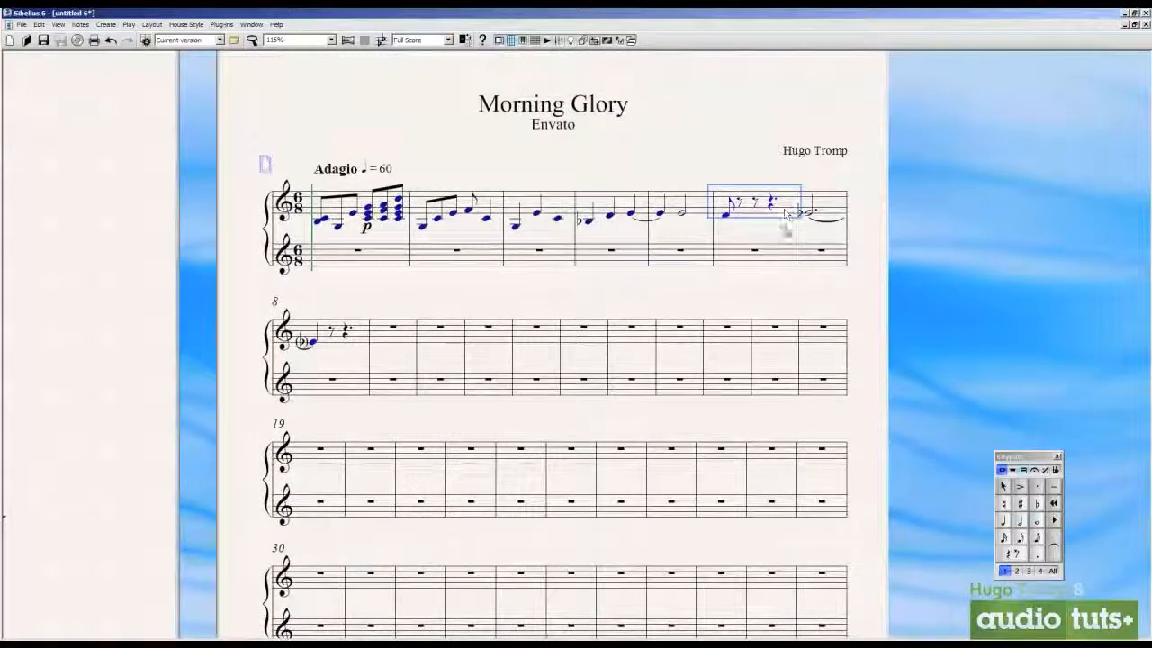
{"action": "left_click", "coordinate": [808, 216]}
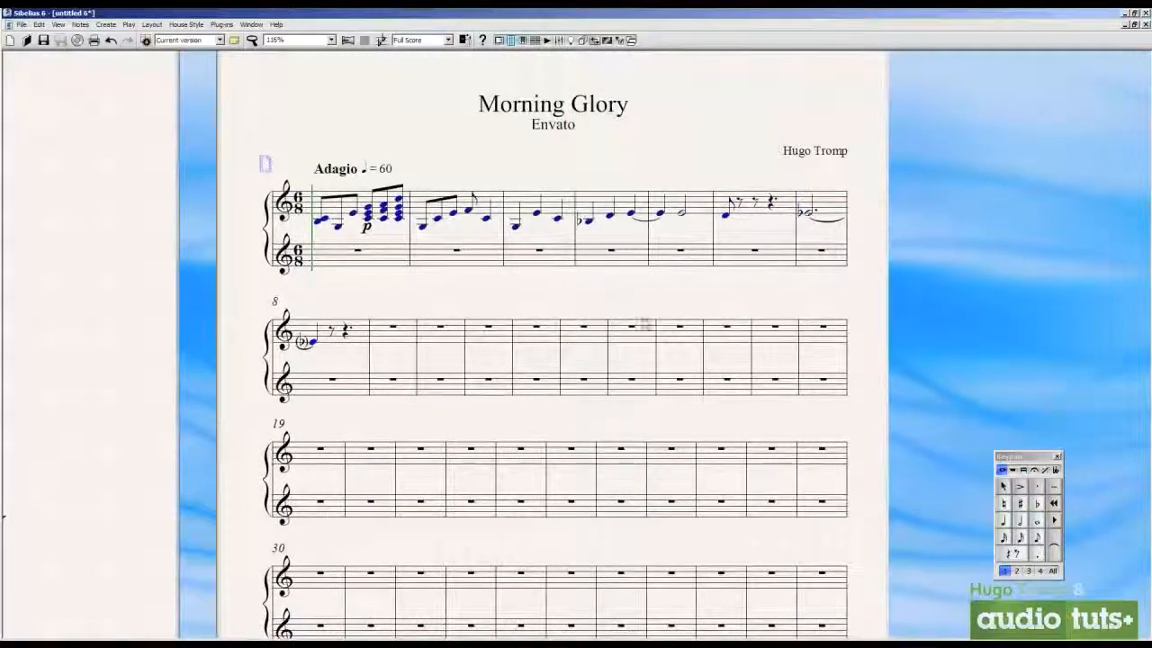
{"action": "left_click", "coordinate": [364, 331]}
{"action": "left_click", "coordinate": [553, 296]}
{"action": "left_click", "coordinate": [362, 342]}
{"action": "left_click", "coordinate": [364, 200], "text": "shift"}
{"action": "key", "text": "Delete"}
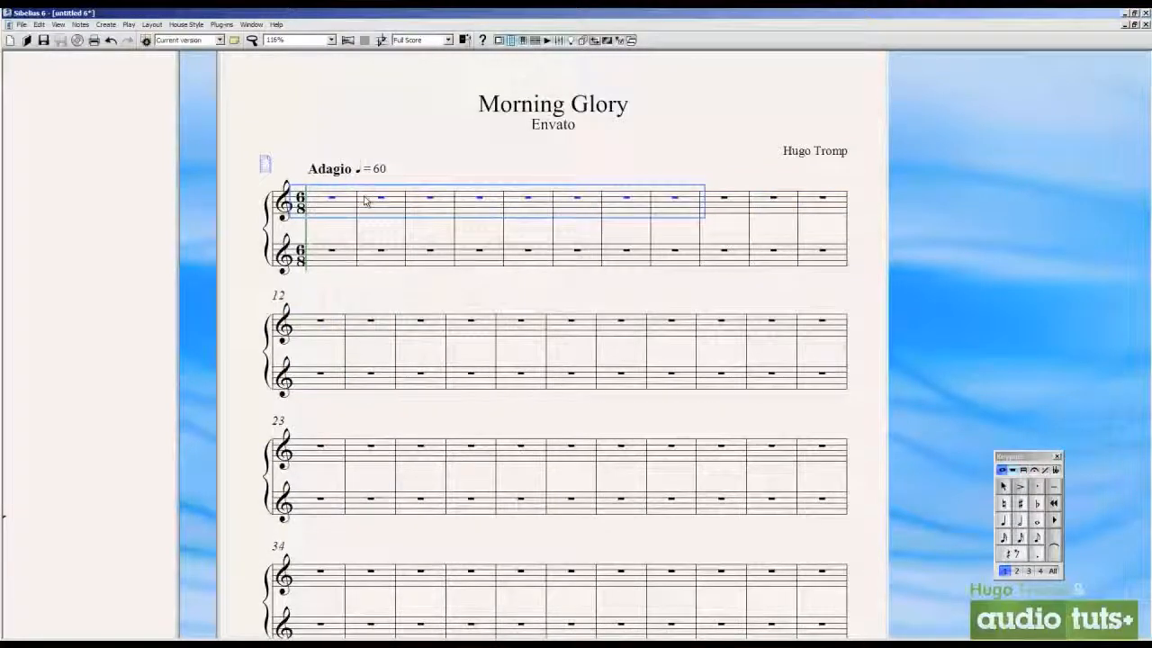
{"action": "key", "text": "Escape"}
Enter the quarter notes C, E, F, G, C and E in the first two bars of the upper staff
{"action": "left_click", "coordinate": [334, 207]}
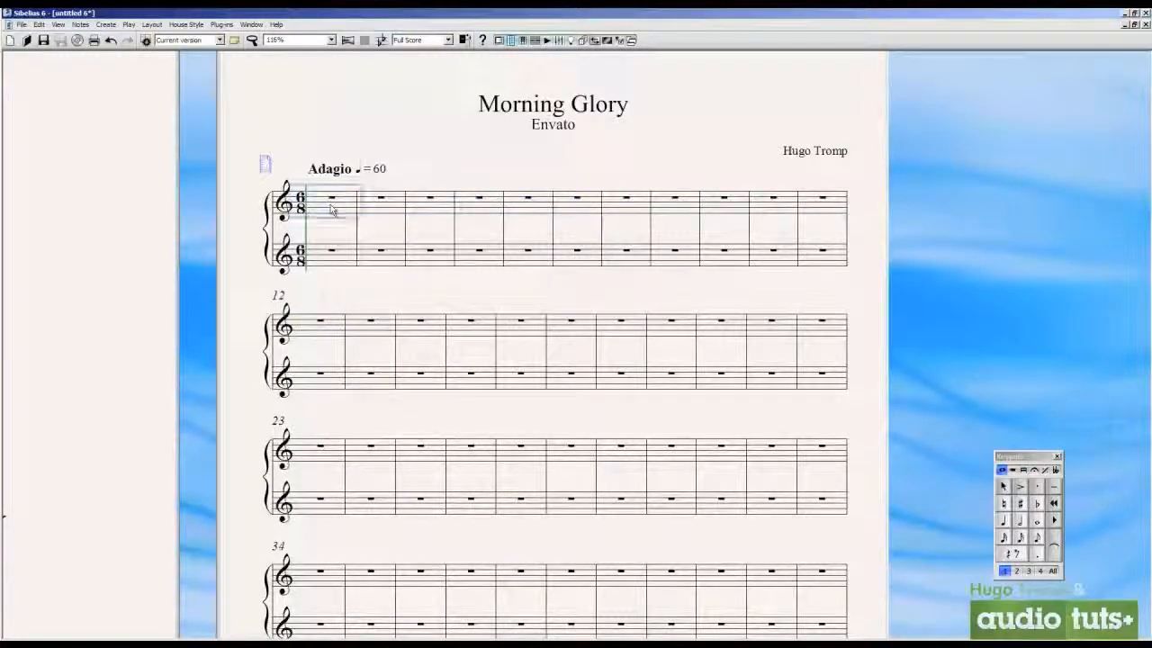
{"action": "key", "text": "c"}
{"action": "key", "text": "e"}
{"action": "key", "text": "f"}
{"action": "key", "text": "g"}
{"action": "key", "text": "c"}
{"action": "key", "text": "e"}
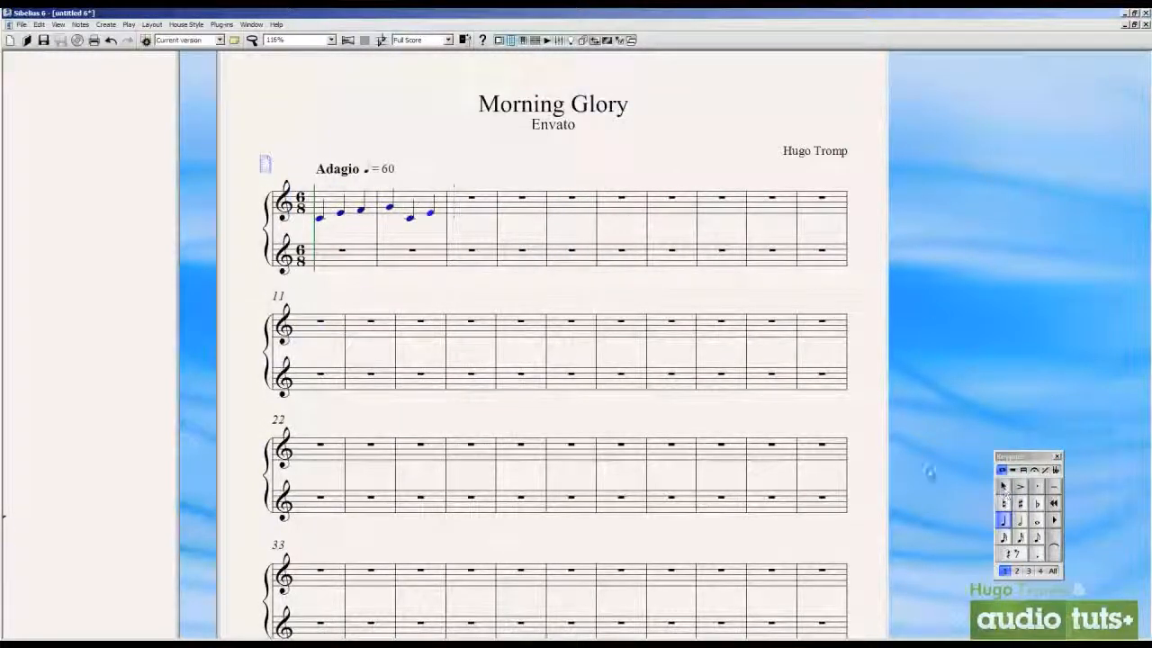
Copy the first two upper-staff bars into bars three and four, and into bars five and six of the lower staff
{"action": "left_click", "coordinate": [425, 203]}
{"action": "left_click", "coordinate": [353, 200], "text": "shift"}
{"action": "right_click", "coordinate": [356, 195]}
{"action": "left_click", "coordinate": [376, 213]}
{"action": "left_click", "coordinate": [494, 223]}
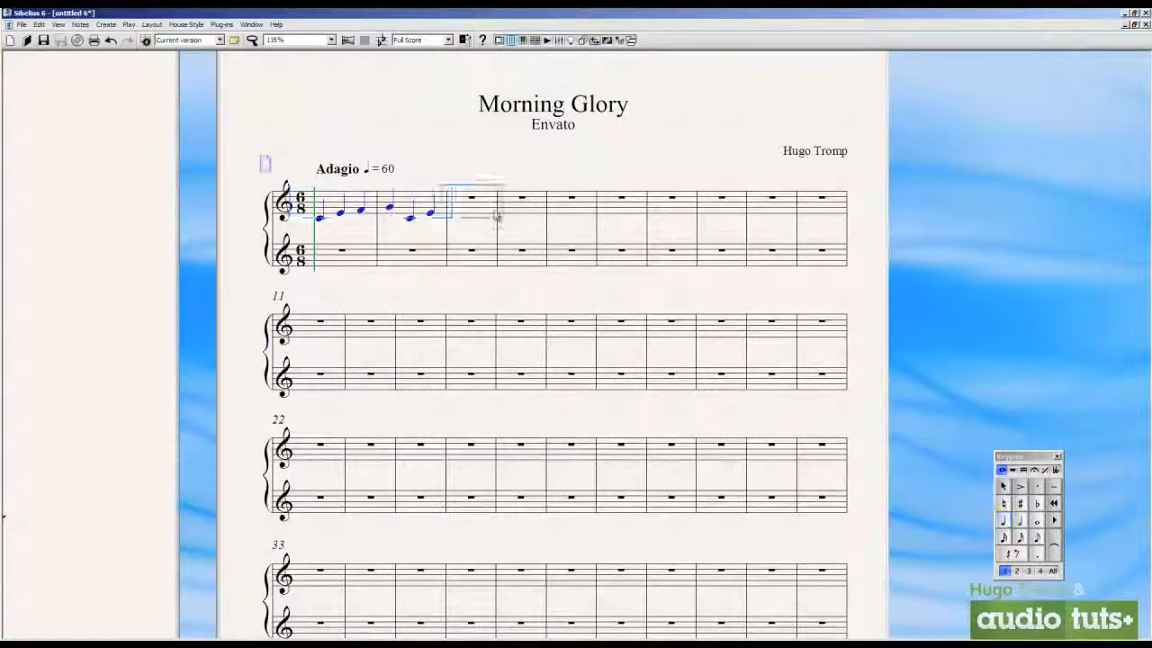
{"action": "key", "text": "ctrl+v"}
{"action": "left_click", "coordinate": [603, 252]}
{"action": "key", "text": "ctrl+v"}
Place a bass clef at the start of the lower staff
{"action": "left_click", "coordinate": [617, 232]}
{"action": "right_click", "coordinate": [603, 237]}
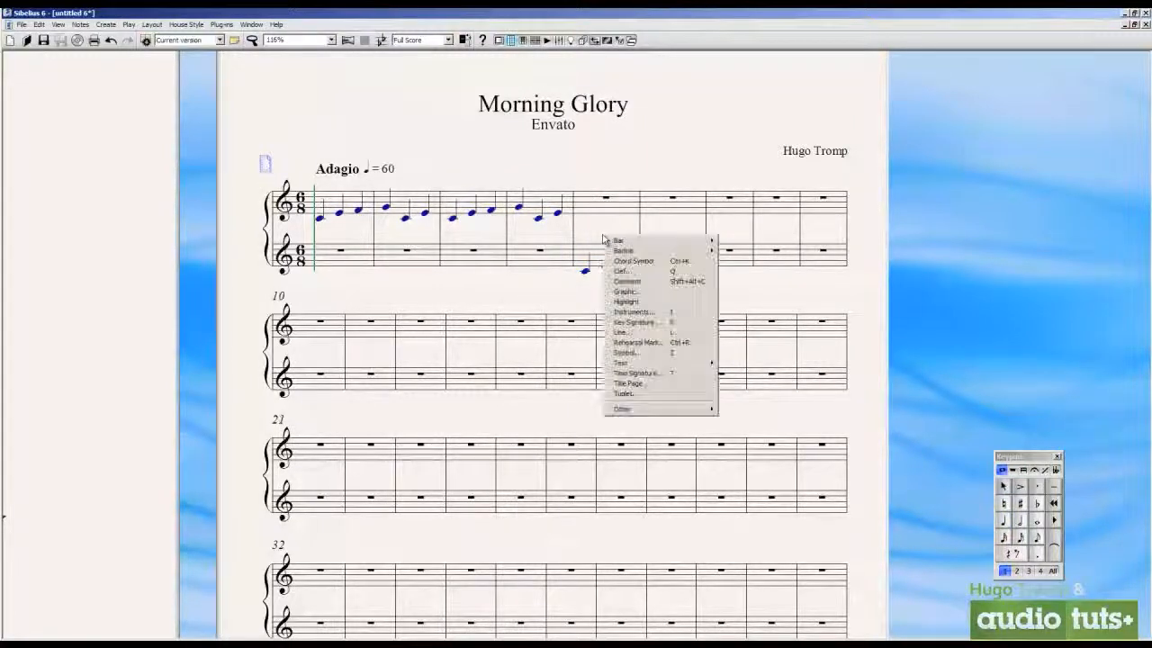
{"action": "left_click_drag", "start_coordinate": [603, 233], "coordinate": [580, 255]}
{"action": "right_click", "coordinate": [581, 253]}
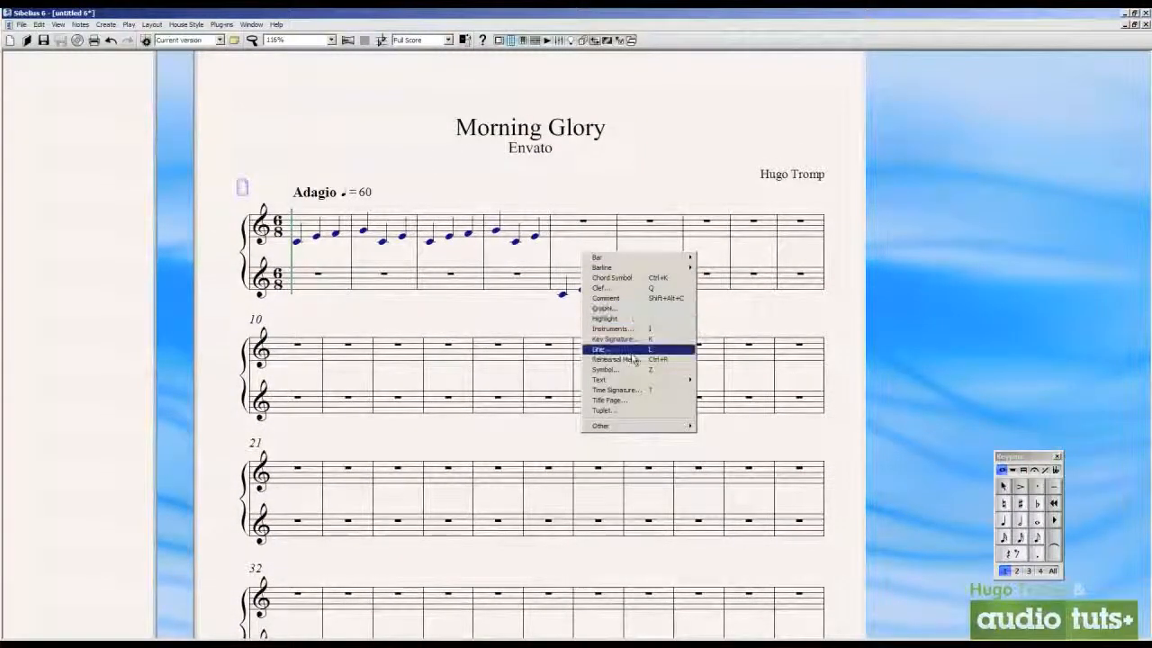
{"action": "left_click", "coordinate": [641, 288]}
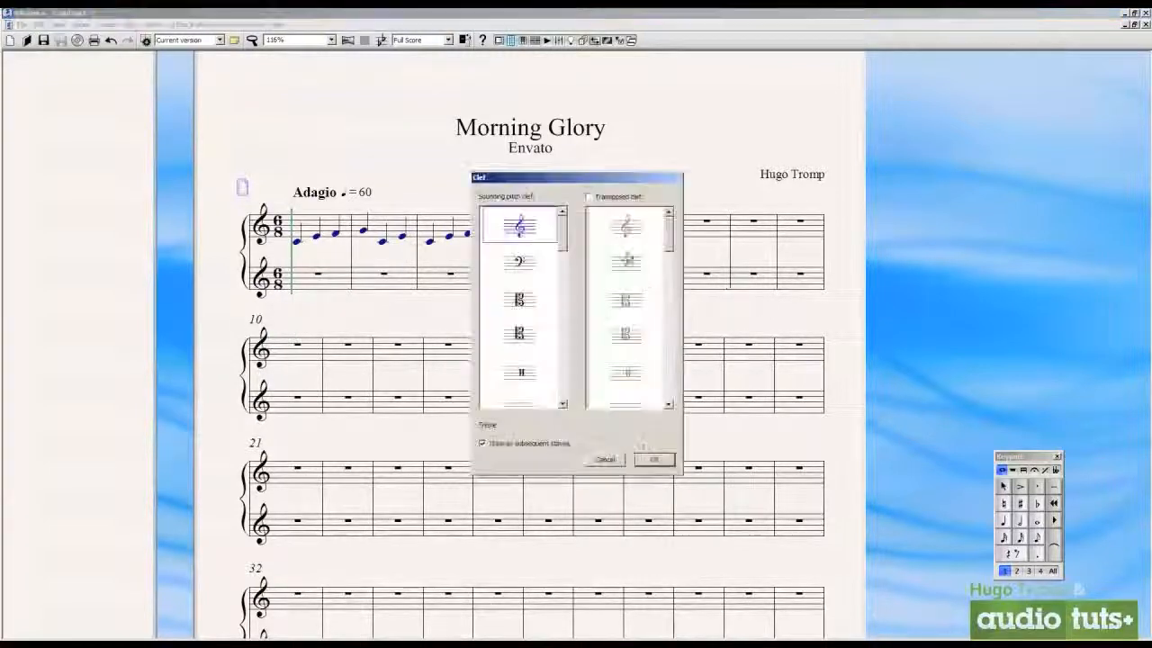
{"action": "left_click", "coordinate": [654, 459]}
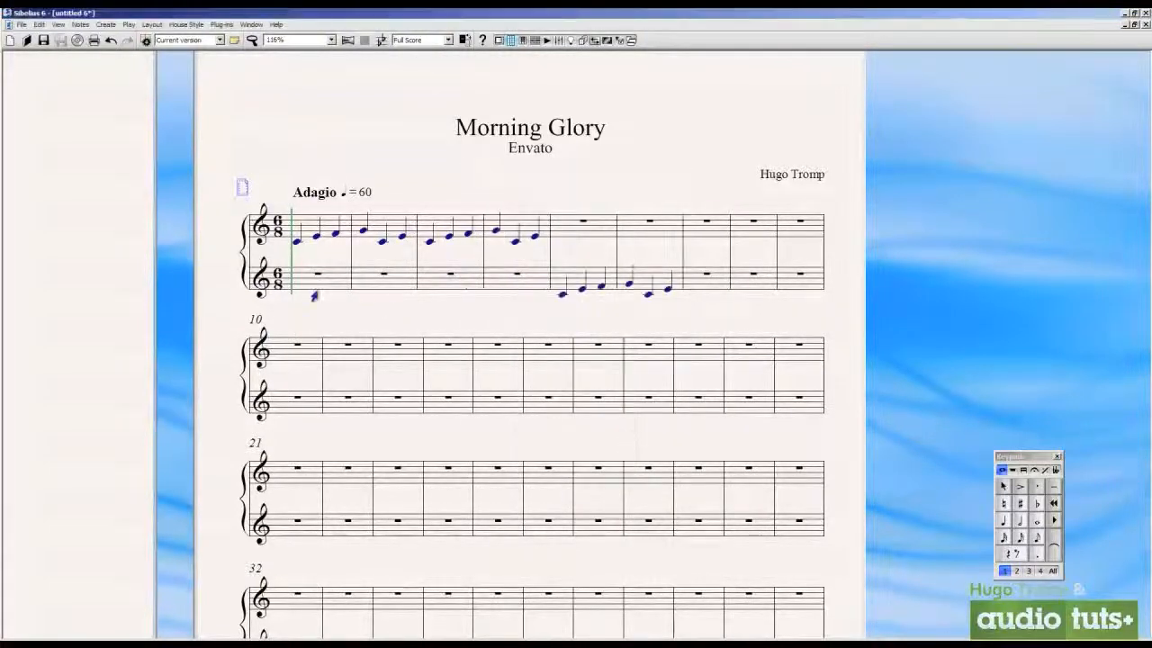
{"action": "left_click", "coordinate": [259, 289]}
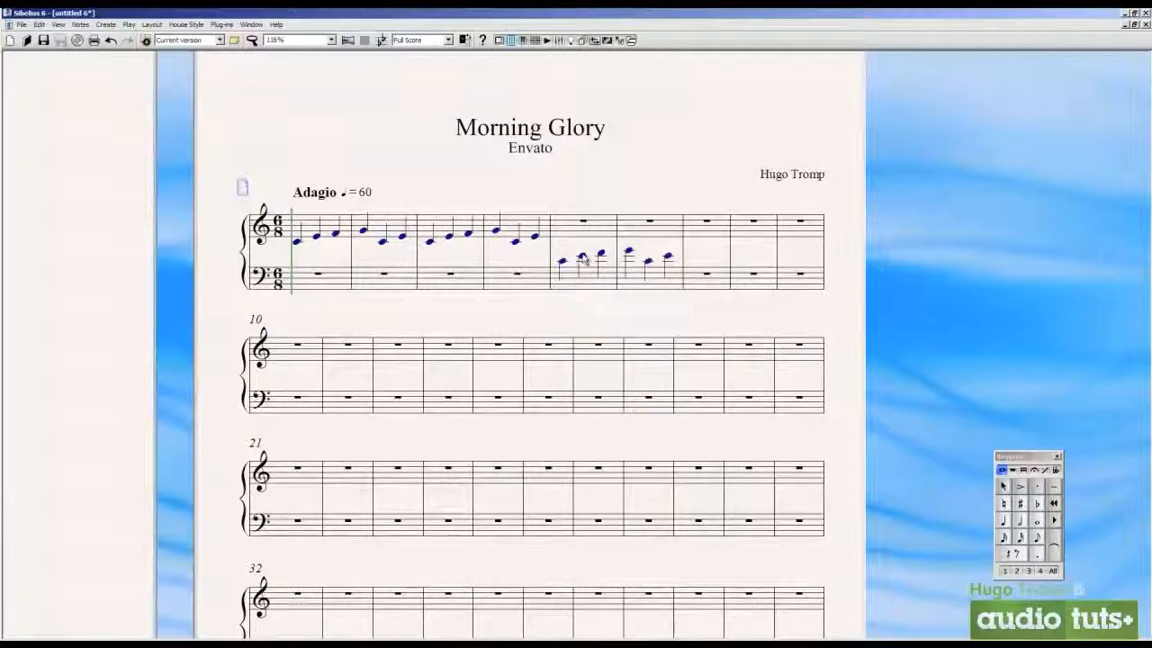
{"action": "left_click_drag", "start_coordinate": [585, 244], "coordinate": [573, 287]}
{"action": "left_click_drag", "start_coordinate": [690, 195], "coordinate": [698, 182]}
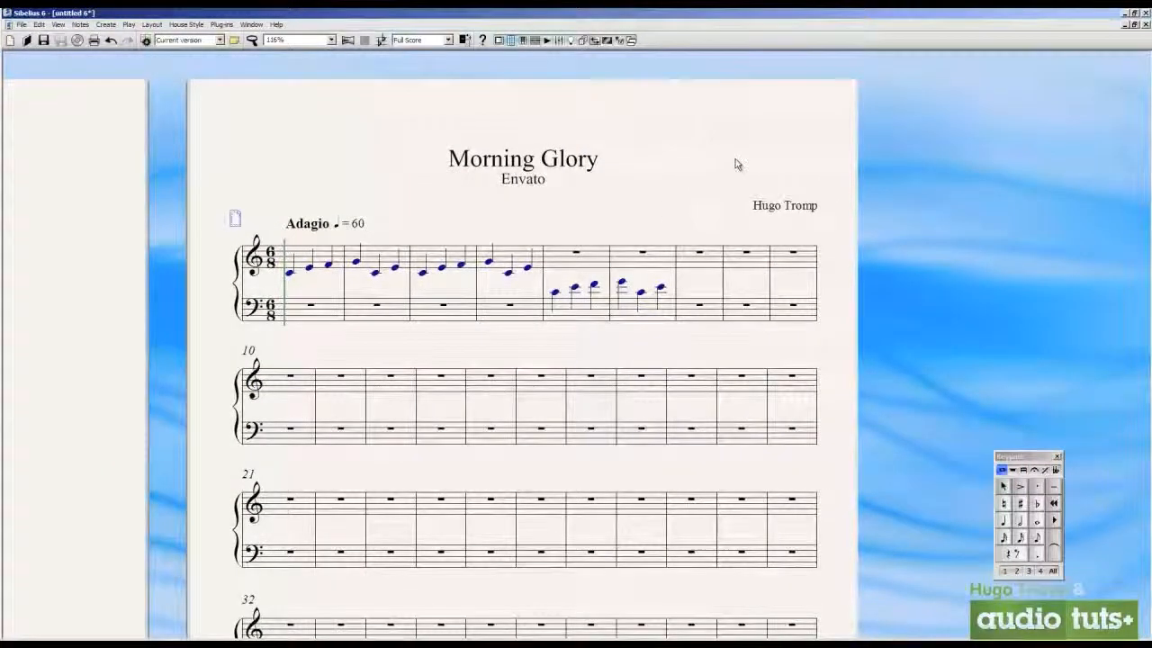